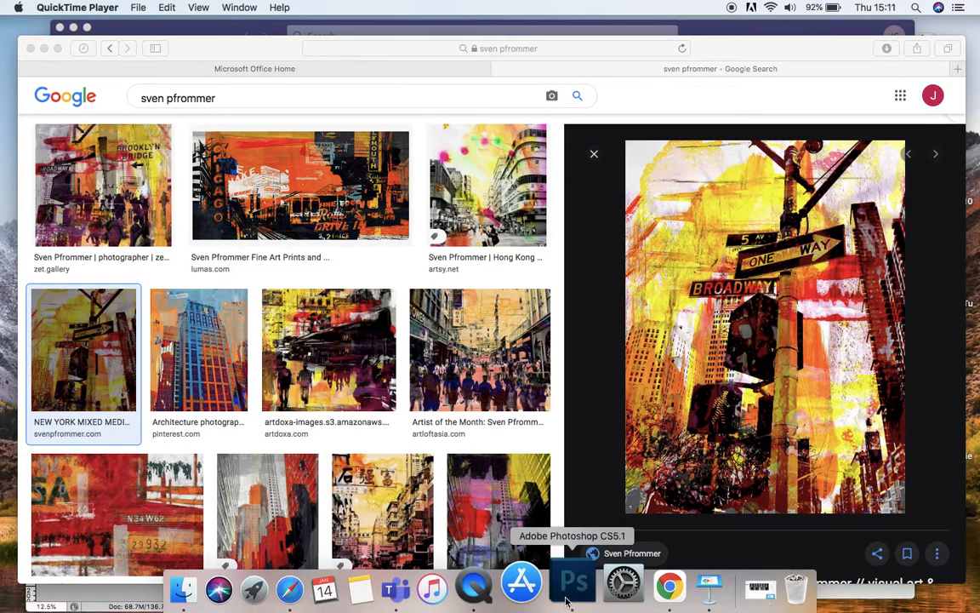
Step: Switch to Photoshop and look through the open city photos, ending on pexels-louis-1796505.jpg
{"action": "left_click", "coordinate": [568, 596]}
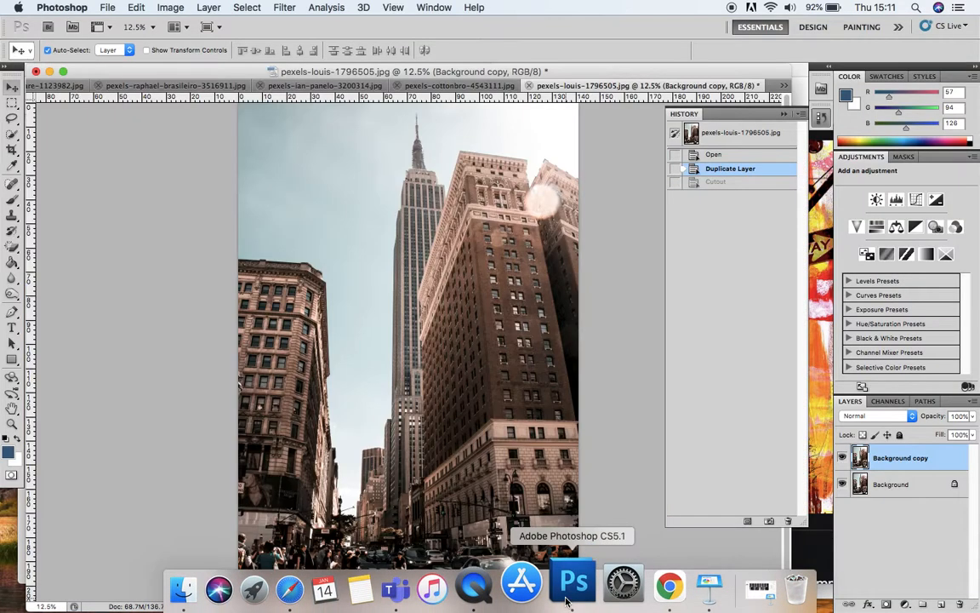
{"action": "left_click", "coordinate": [474, 86]}
{"action": "left_click", "coordinate": [328, 85]}
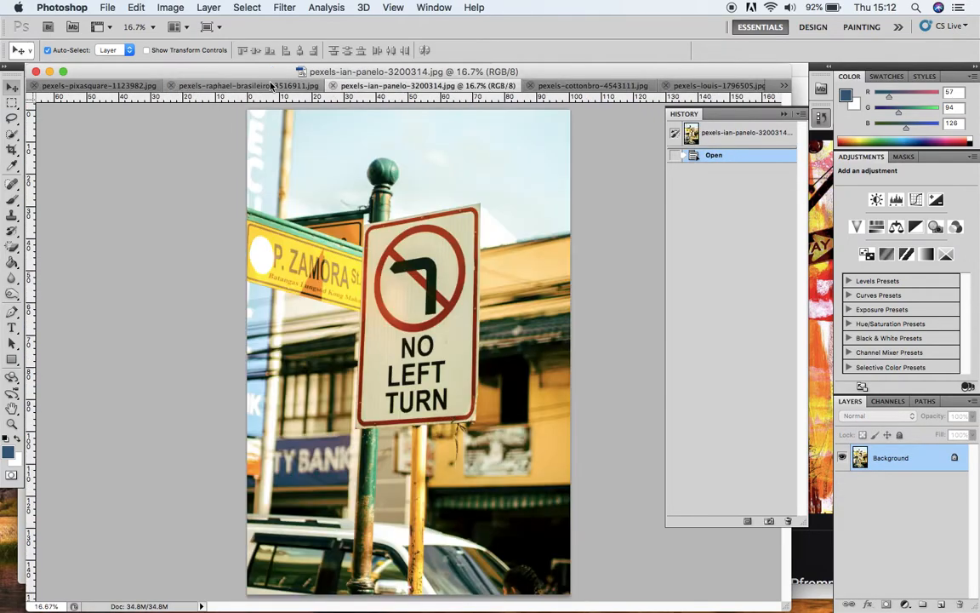
{"action": "left_click", "coordinate": [272, 88]}
{"action": "left_click", "coordinate": [146, 88]}
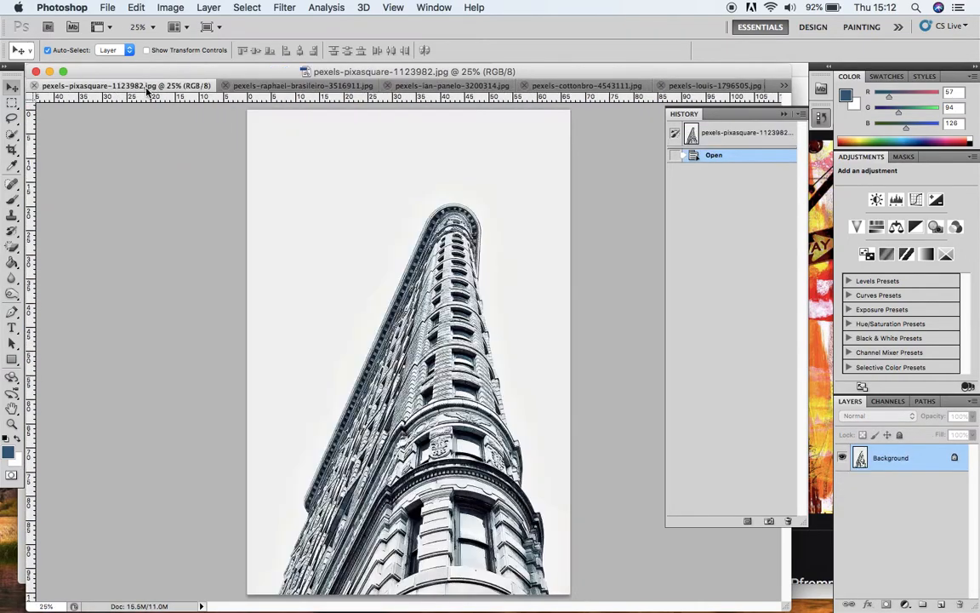
{"action": "left_click", "coordinate": [685, 86]}
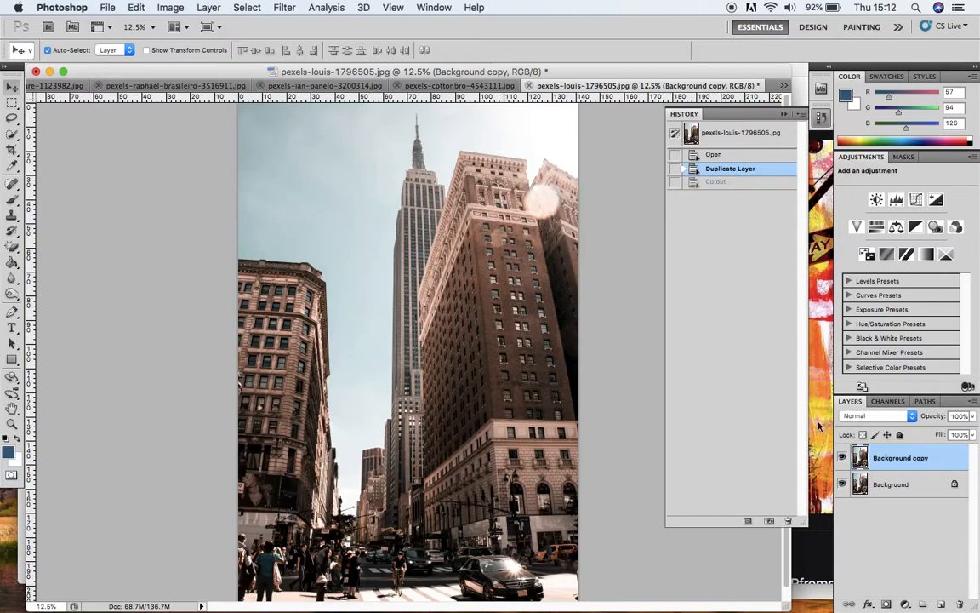
Step: Examine the mixed-media street sign reference artwork in Safari and return to the photo in Photoshop
{"action": "right_click", "coordinate": [890, 464]}
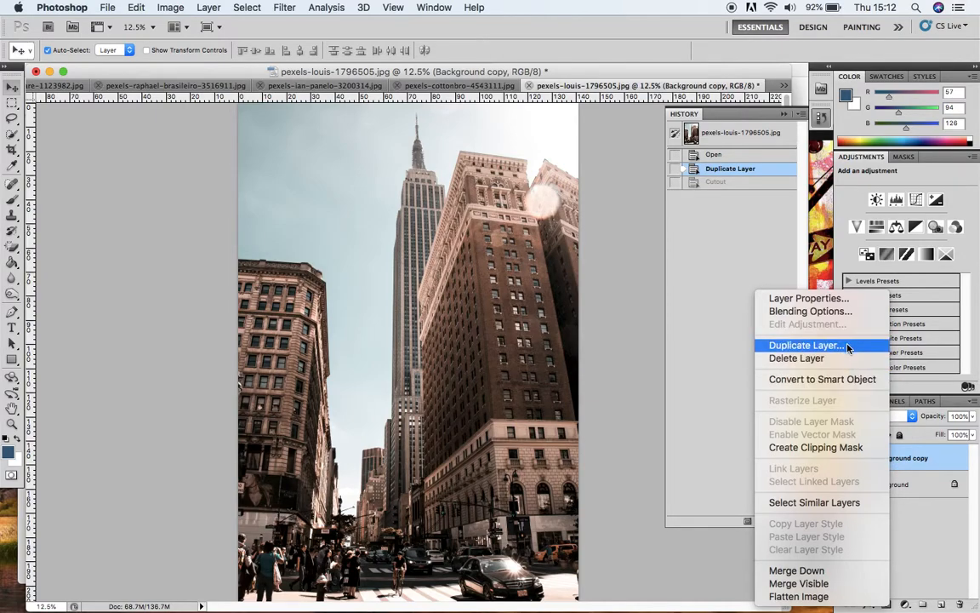
{"action": "left_click", "coordinate": [910, 502]}
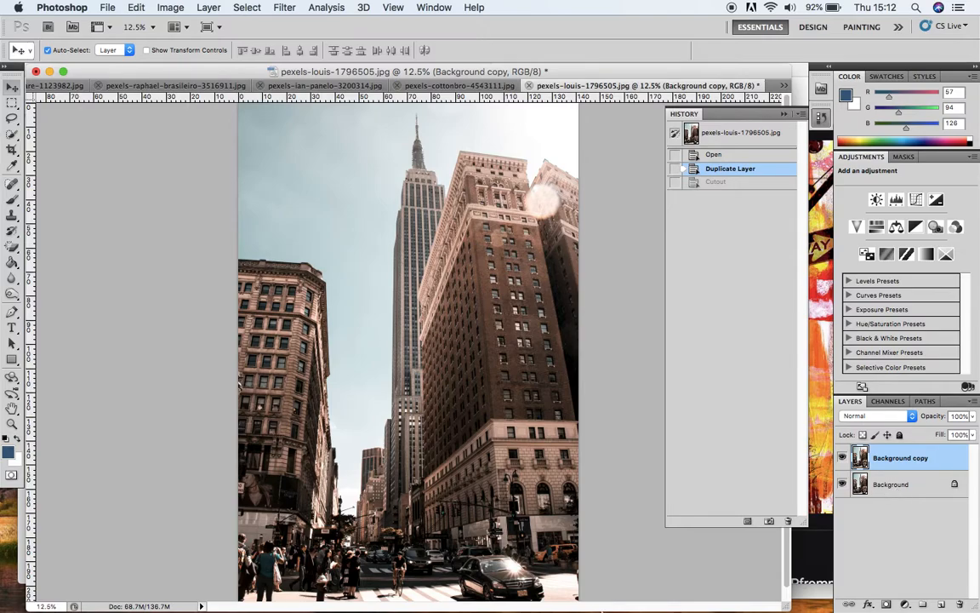
{"action": "left_click", "coordinate": [323, 588]}
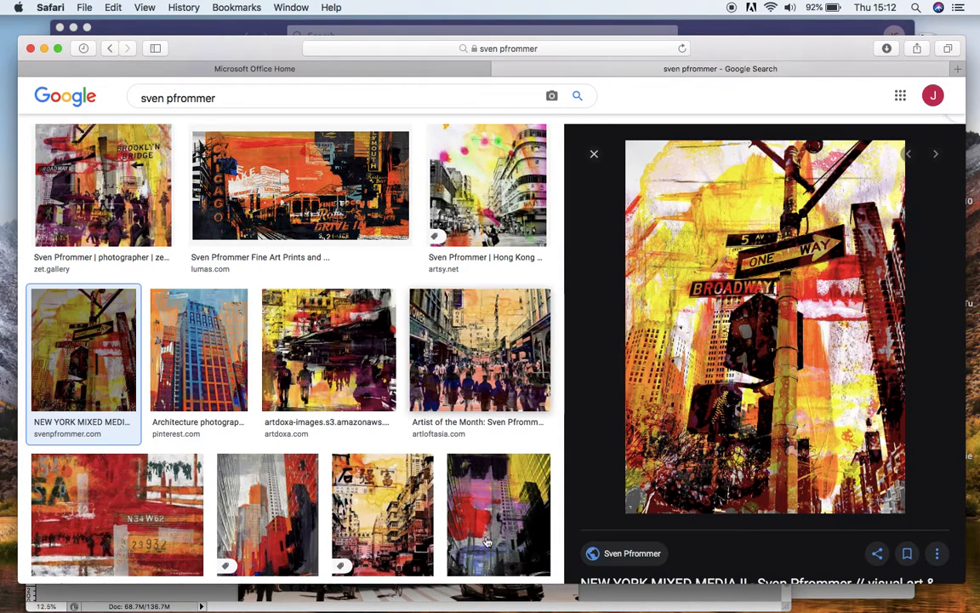
{"action": "left_click", "coordinate": [565, 582]}
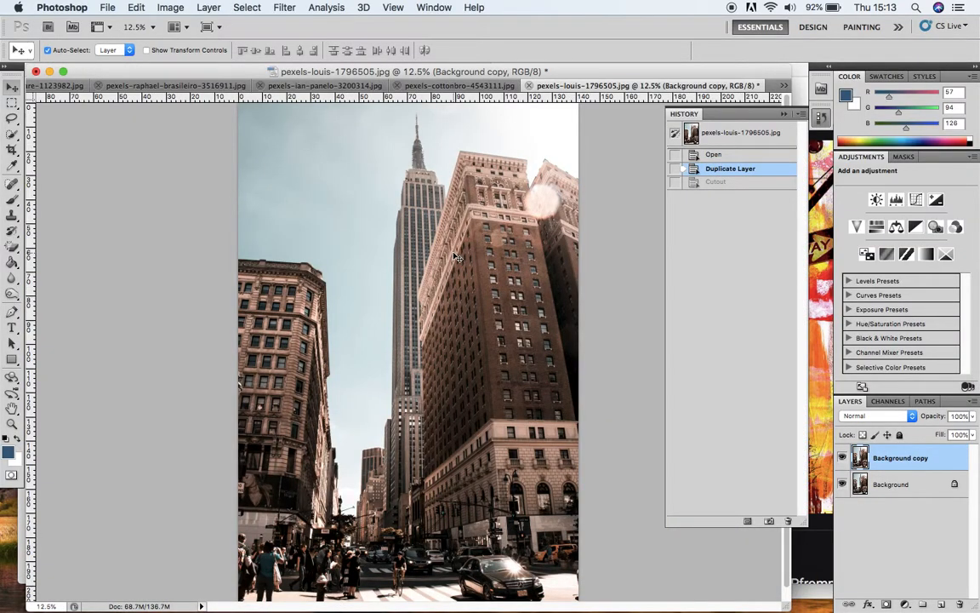
Step: Open the Black & White image adjustment for the Background copy layer
{"action": "left_click", "coordinate": [180, 12]}
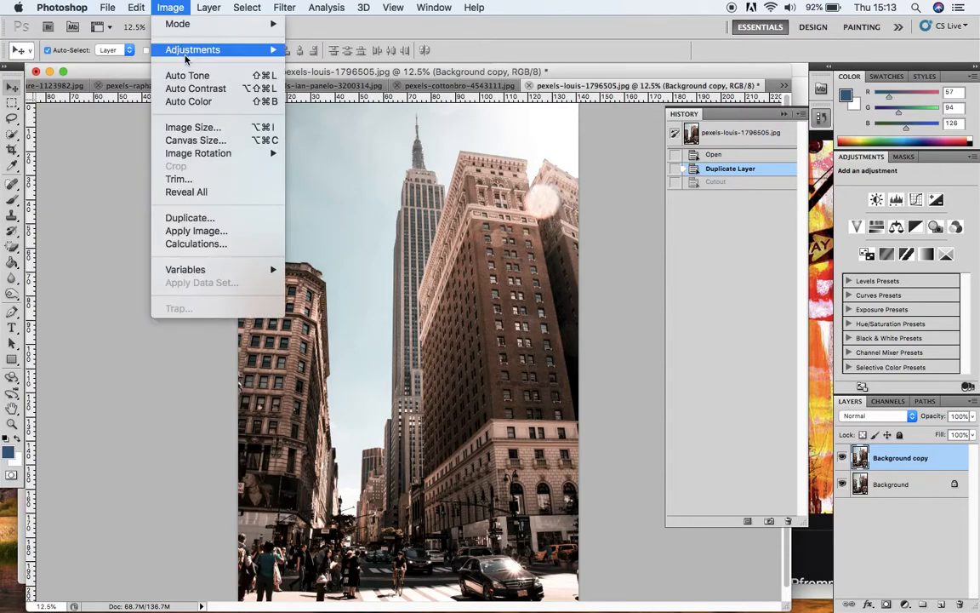
{"action": "mouse_move", "coordinate": [189, 56]}
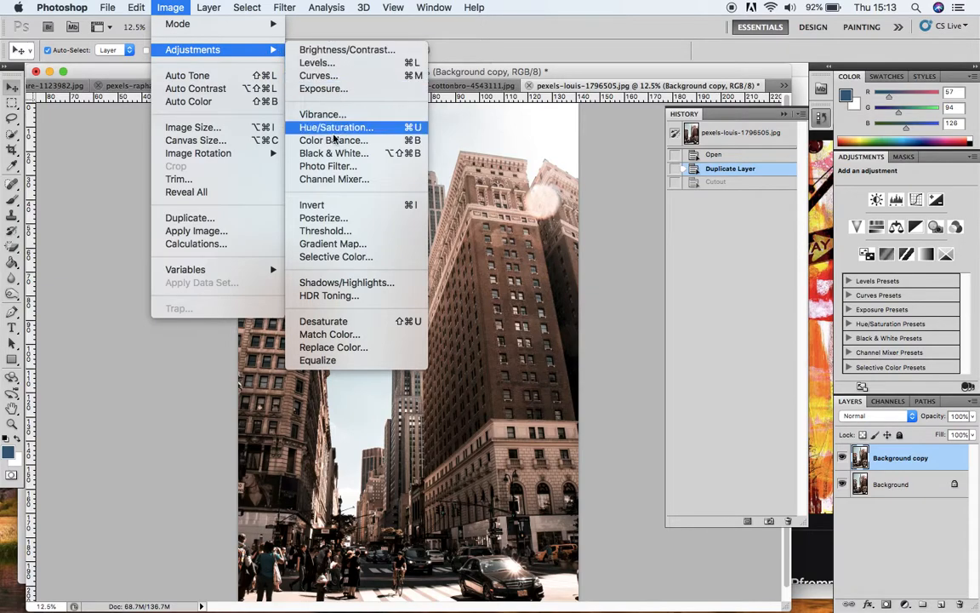
{"action": "left_click", "coordinate": [333, 154]}
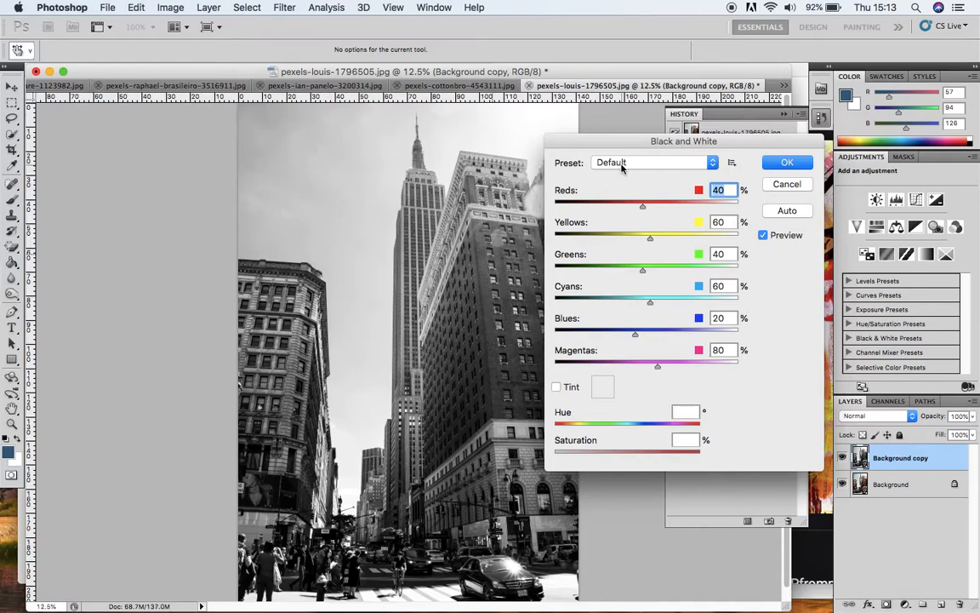
Step: Try the High Contrast Blue Filter, Infrared and Neutral Density black-and-white presets, and return to Default
{"action": "left_click", "coordinate": [712, 166]}
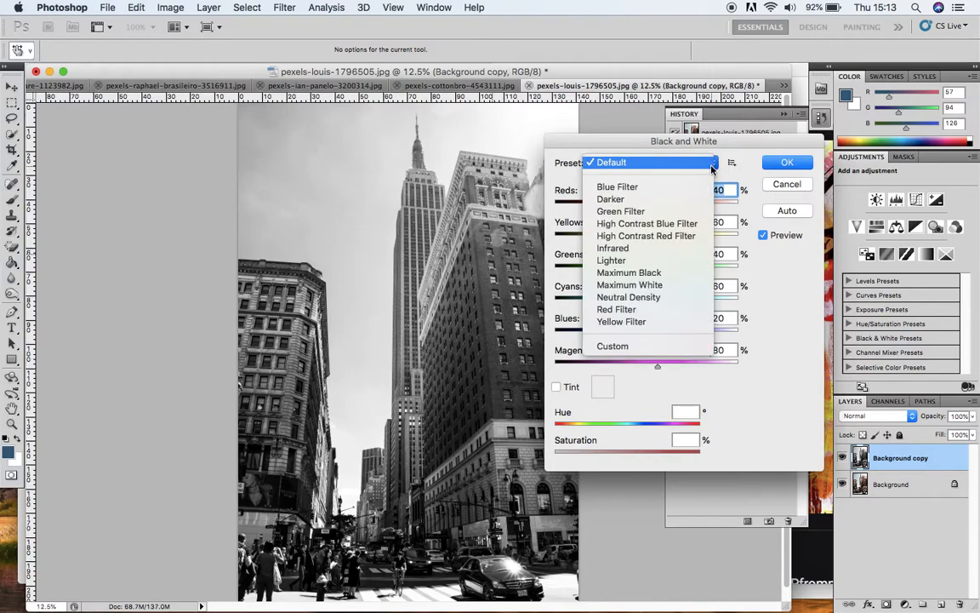
{"action": "left_click", "coordinate": [642, 225]}
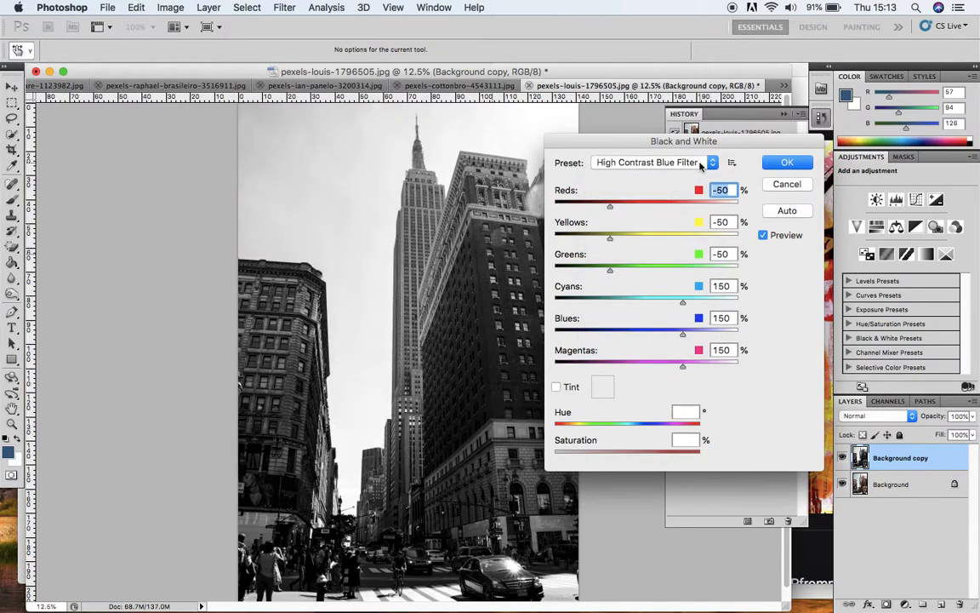
{"action": "left_click", "coordinate": [697, 162]}
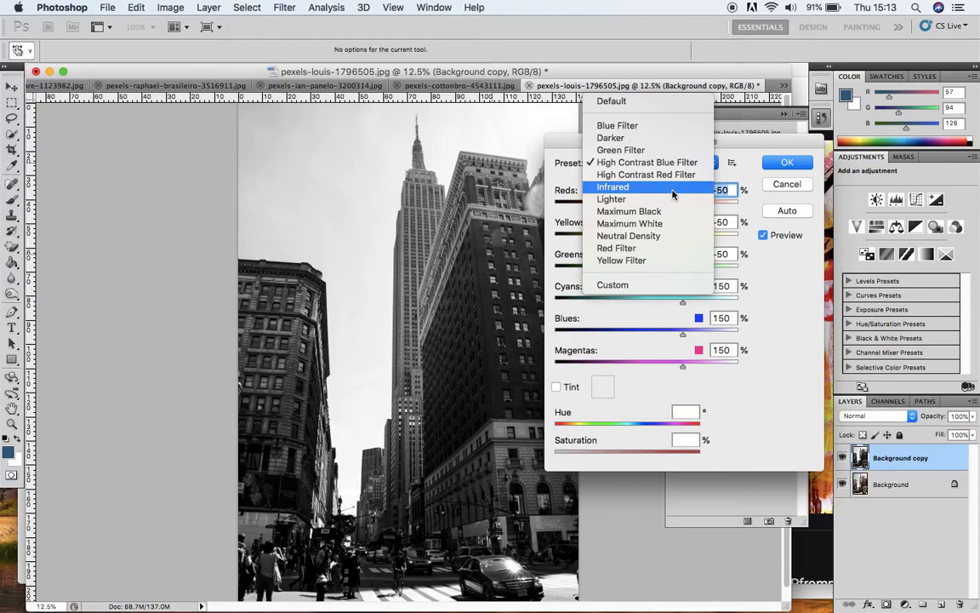
{"action": "left_click", "coordinate": [673, 188]}
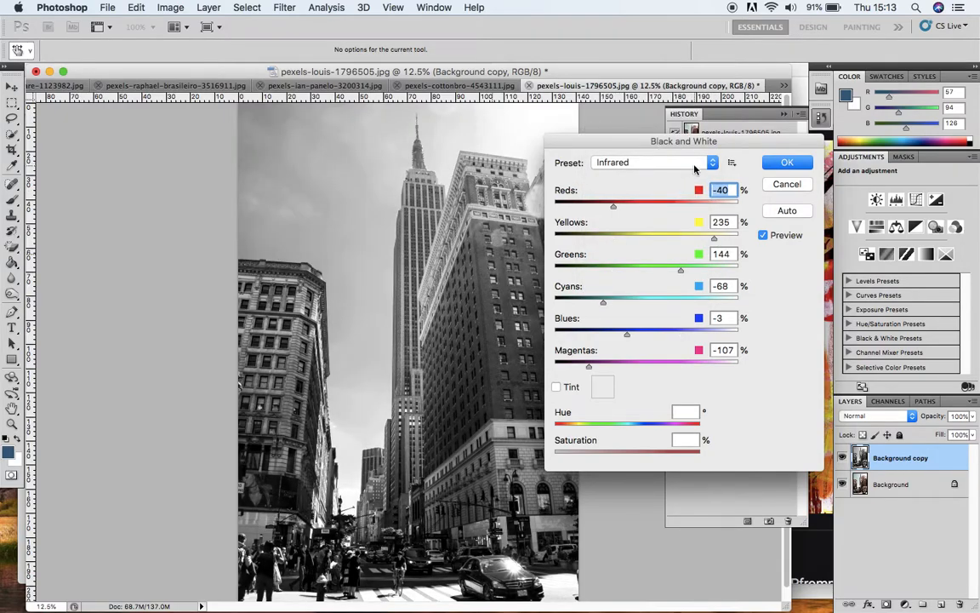
{"action": "left_click", "coordinate": [694, 167]}
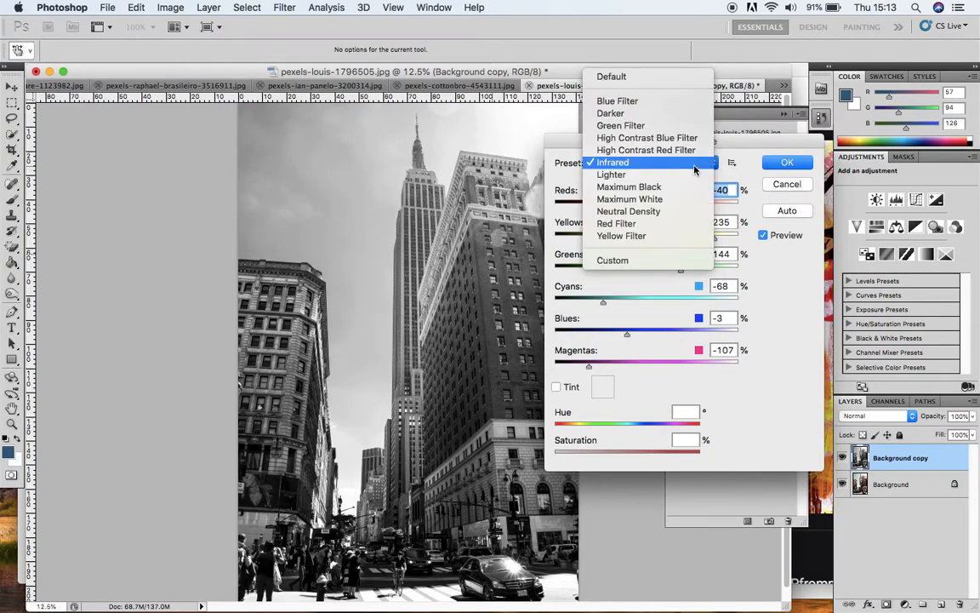
{"action": "left_click", "coordinate": [672, 211]}
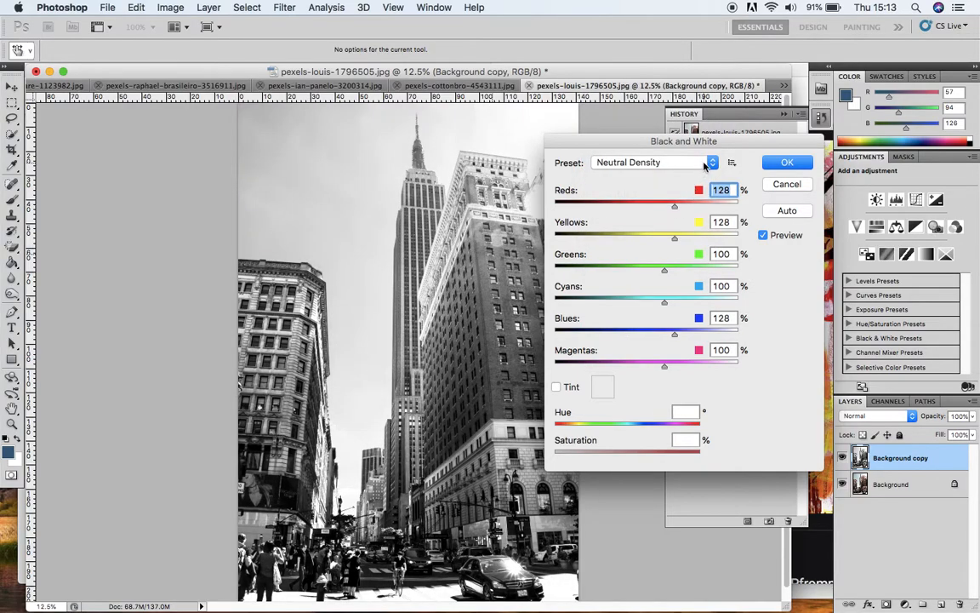
{"action": "left_click", "coordinate": [713, 167]}
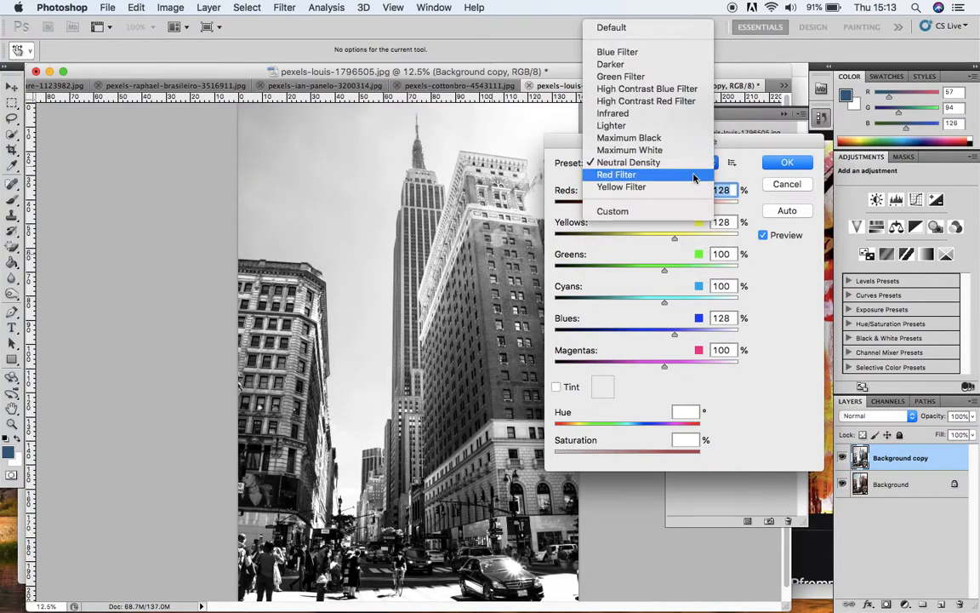
{"action": "left_click", "coordinate": [672, 29]}
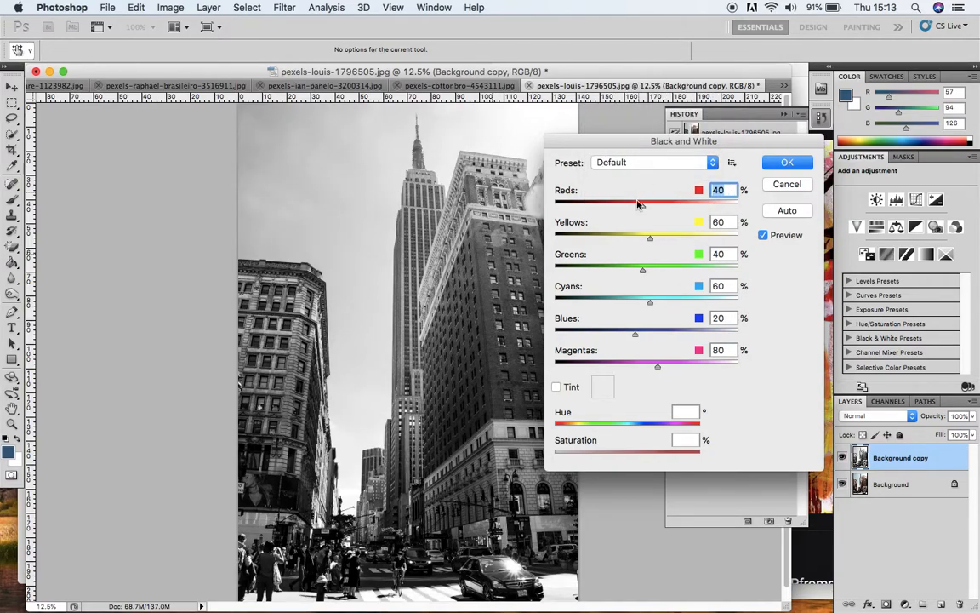
Step: Customize the black-and-white mix to Reds 64%, Yellows -94%, Greens 109%, Cyans 14% and Blues 29%
{"action": "left_click_drag", "start_coordinate": [589, 136], "coordinate": [629, 118]}
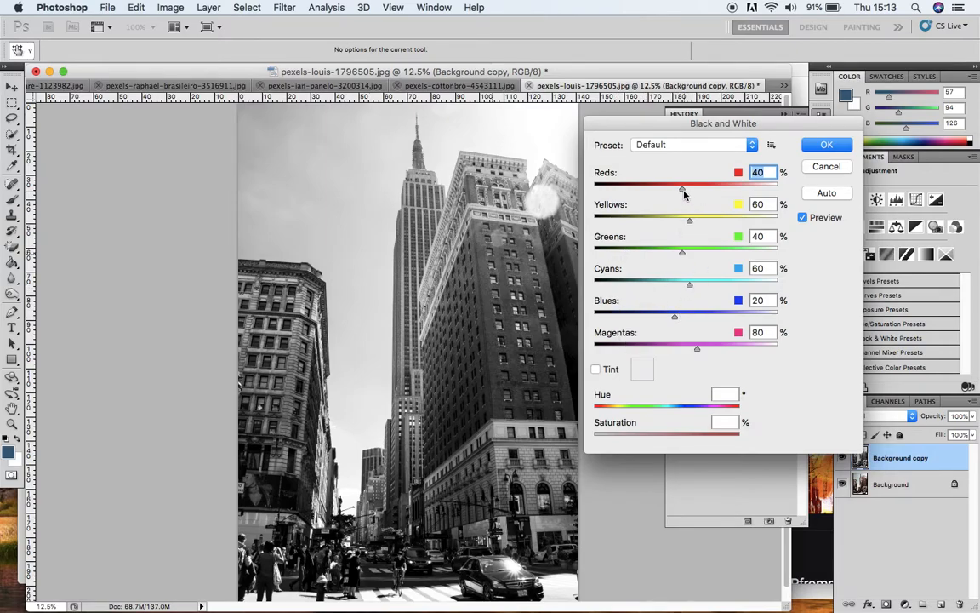
{"action": "left_click_drag", "start_coordinate": [693, 191], "coordinate": [738, 192]}
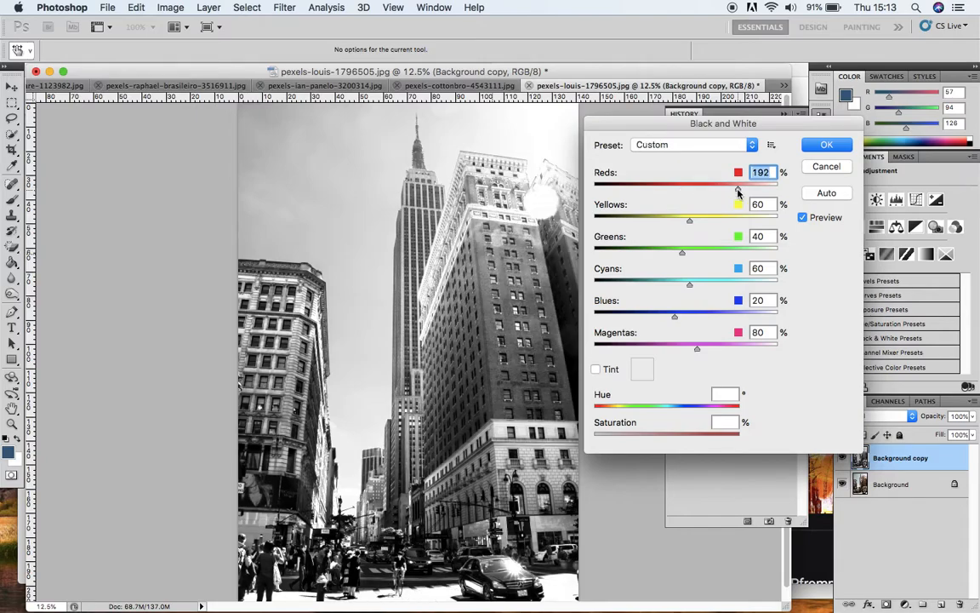
{"action": "left_click_drag", "start_coordinate": [689, 221], "coordinate": [633, 221]}
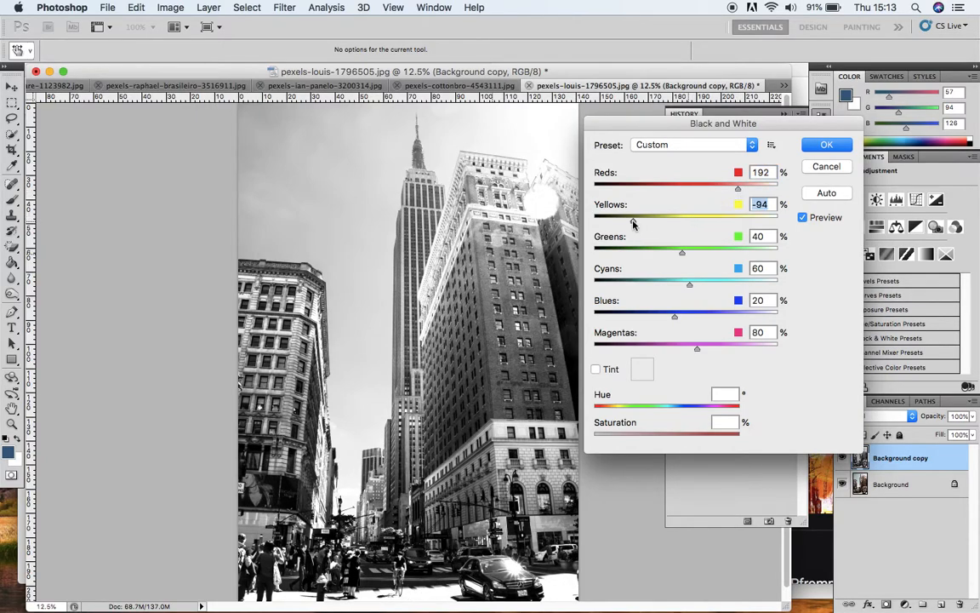
{"action": "left_click_drag", "start_coordinate": [682, 254], "coordinate": [677, 318]}
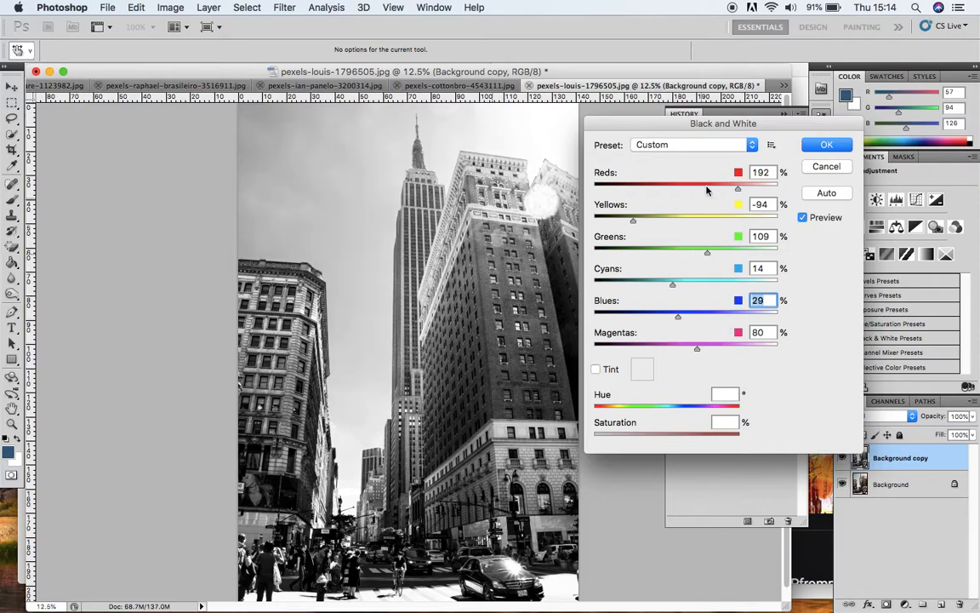
{"action": "left_click_drag", "start_coordinate": [706, 187], "coordinate": [691, 187]}
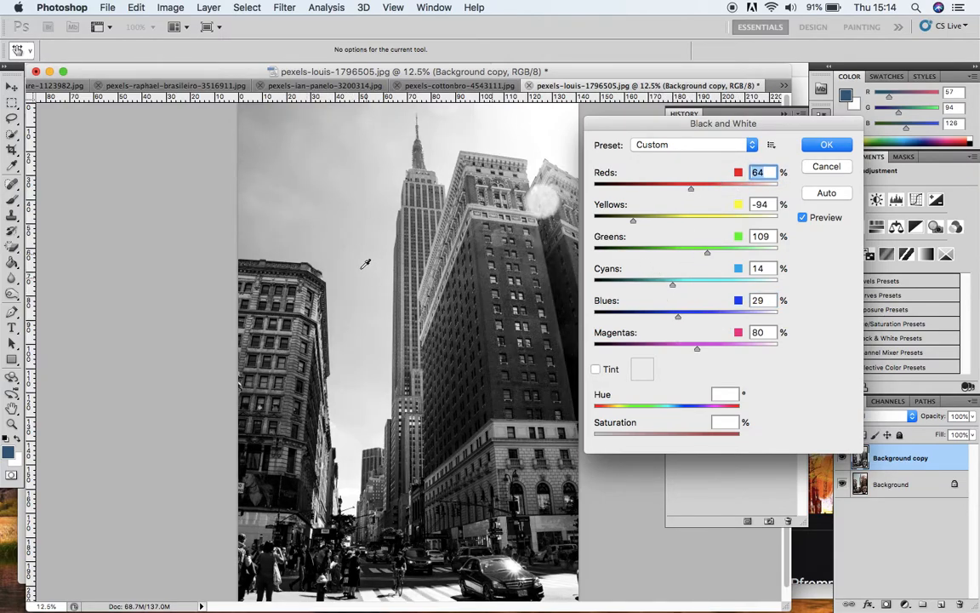
Step: Set Blues to 270%, Cyans to 257%, Magentas to 198%, Reds to 237% and Yellows to 17%, and apply the black-and-white conversion
{"action": "left_click_drag", "start_coordinate": [678, 317], "coordinate": [766, 317]}
{"action": "left_click_drag", "start_coordinate": [672, 284], "coordinate": [761, 287]}
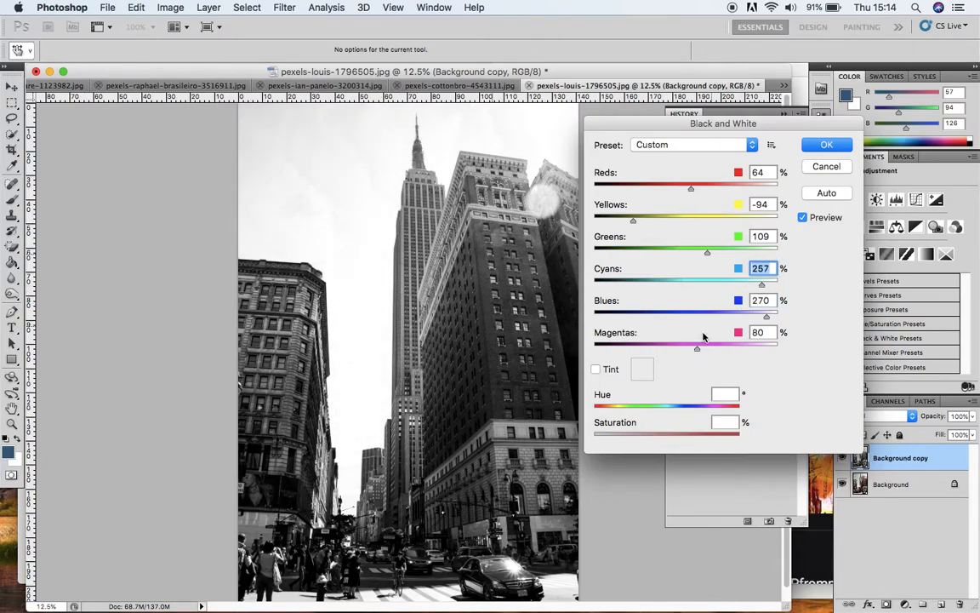
{"action": "left_click_drag", "start_coordinate": [697, 348], "coordinate": [739, 350]}
{"action": "left_click_drag", "start_coordinate": [690, 188], "coordinate": [754, 192]}
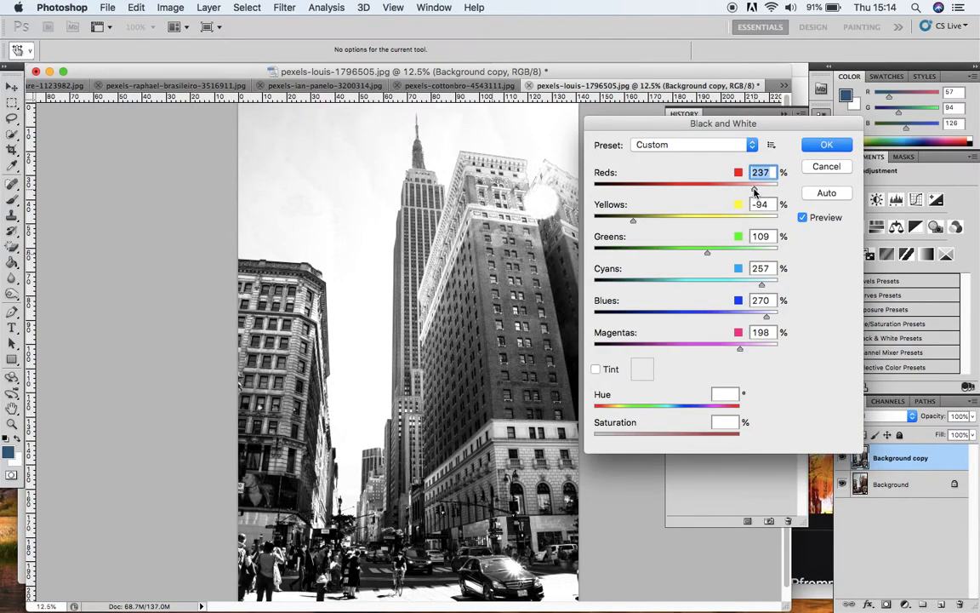
{"action": "left_click_drag", "start_coordinate": [636, 228], "coordinate": [674, 225]}
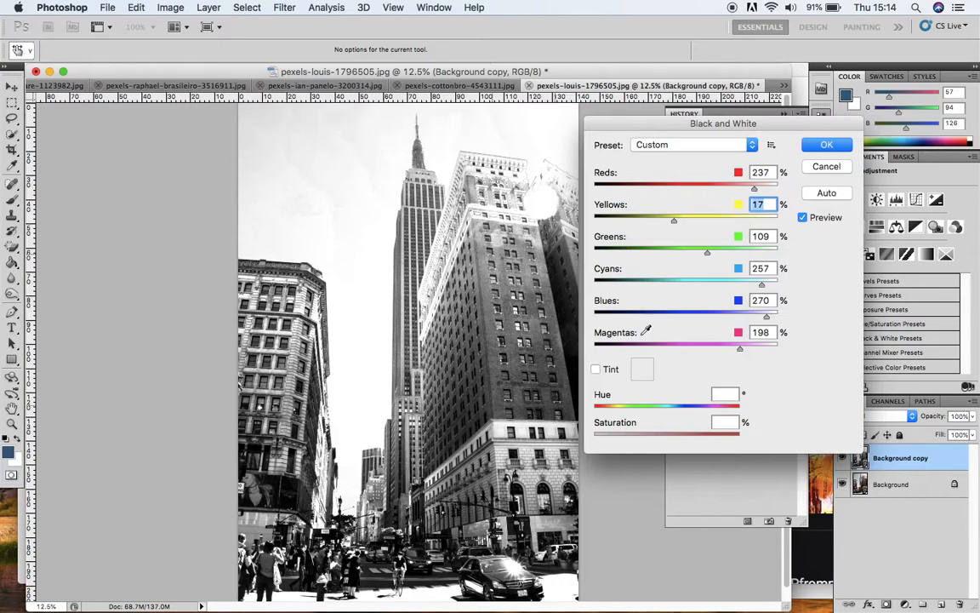
{"action": "left_click", "coordinate": [836, 147]}
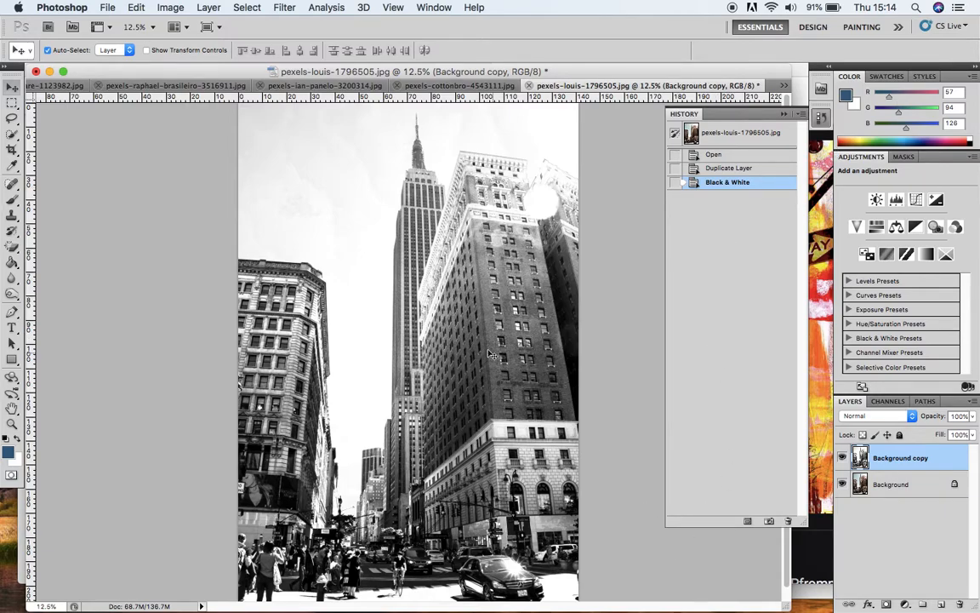
Step: Compare the black-and-white result with the reference artwork in Safari and return to Photoshop
{"action": "left_click", "coordinate": [332, 601]}
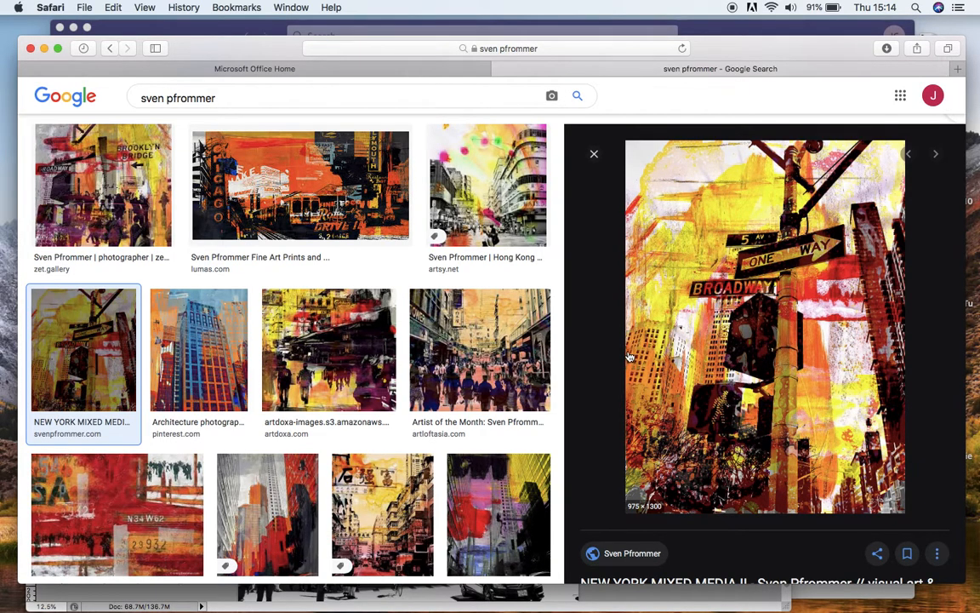
{"action": "mouse_move", "coordinate": [536, 596]}
{"action": "left_click", "coordinate": [572, 586]}
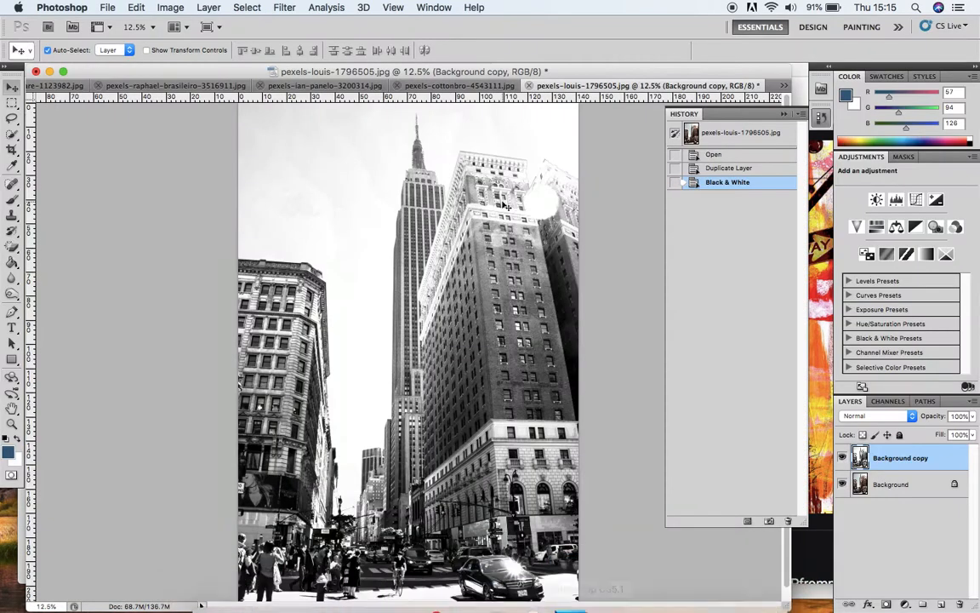
Step: Apply the Cutout filter to the black-and-white layer with 6 levels, Edge Simplicity 6 and Edge Fidelity 2
{"action": "left_click", "coordinate": [287, 8]}
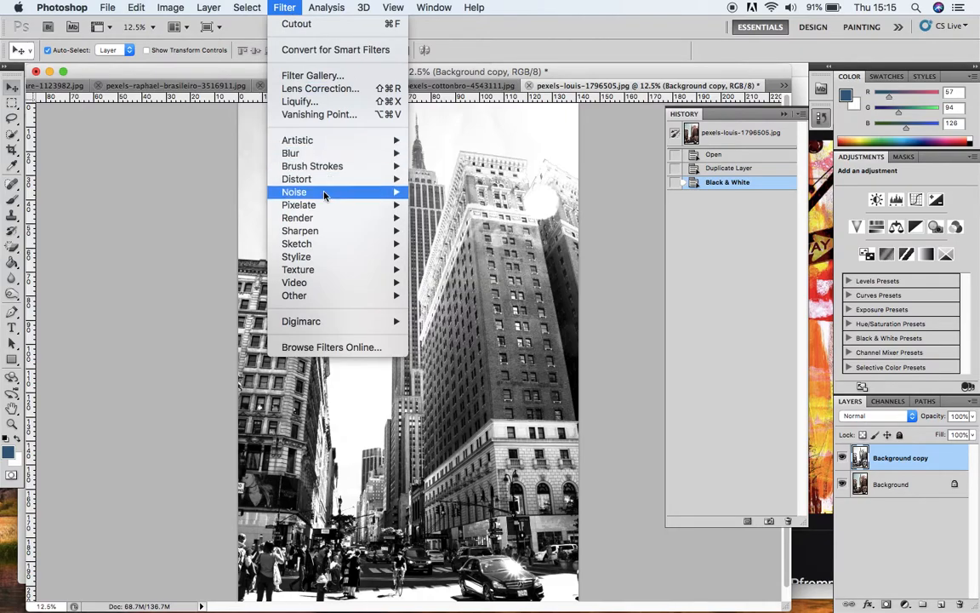
{"action": "mouse_move", "coordinate": [339, 143]}
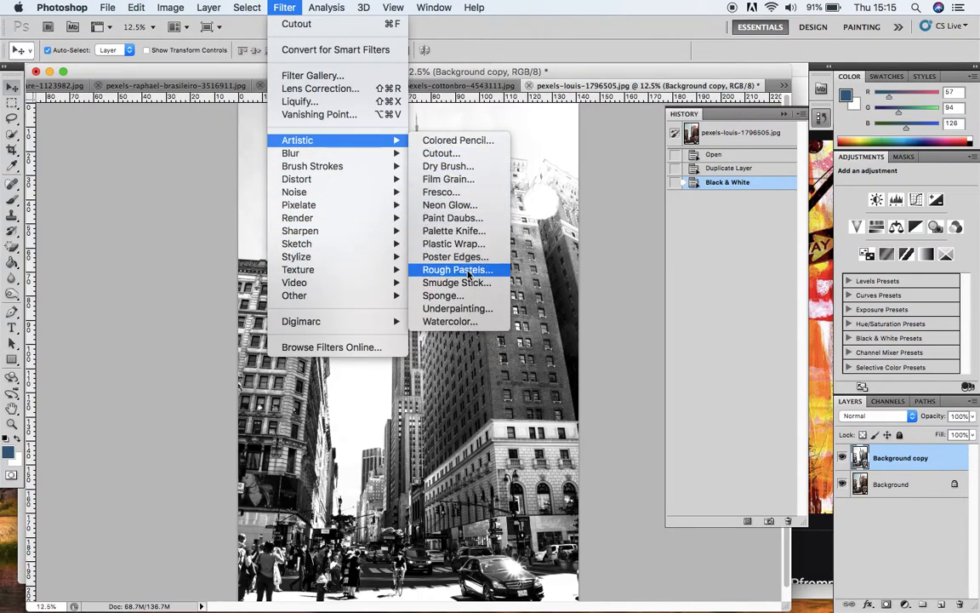
{"action": "left_click", "coordinate": [449, 154]}
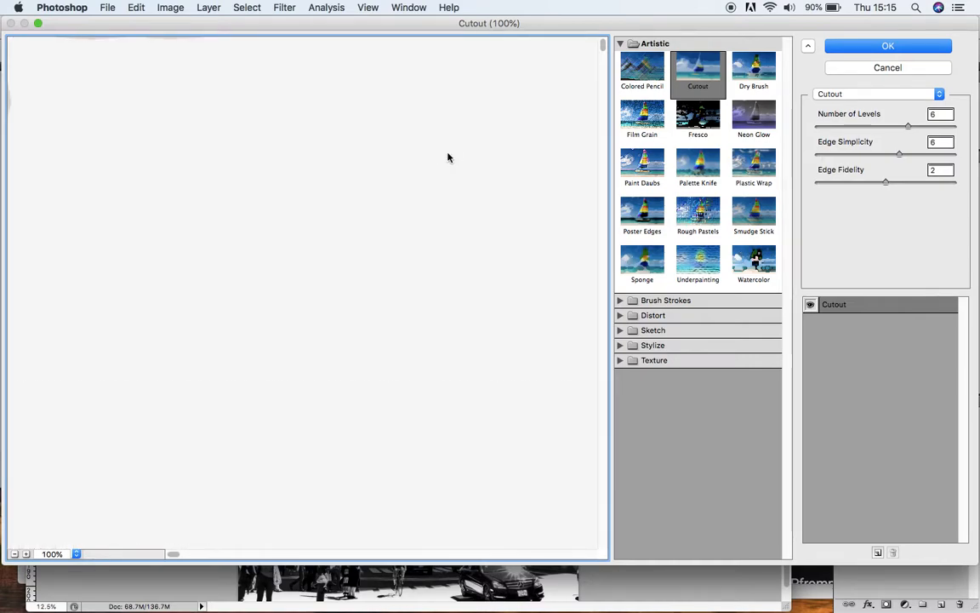
{"action": "left_click", "coordinate": [13, 554]}
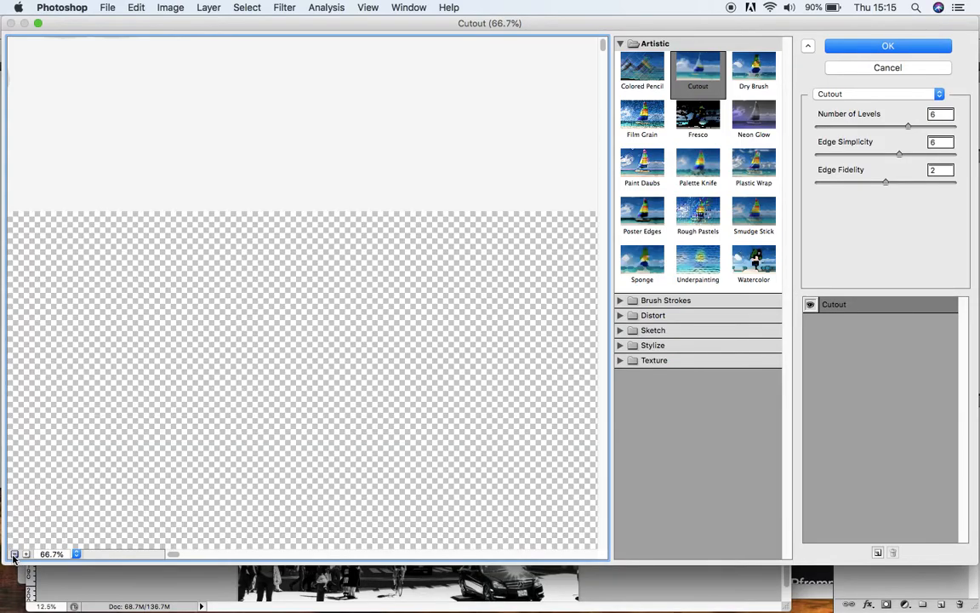
{"action": "left_click", "coordinate": [13, 554]}
{"action": "left_click", "coordinate": [13, 554]}
{"action": "left_click", "coordinate": [14, 554]}
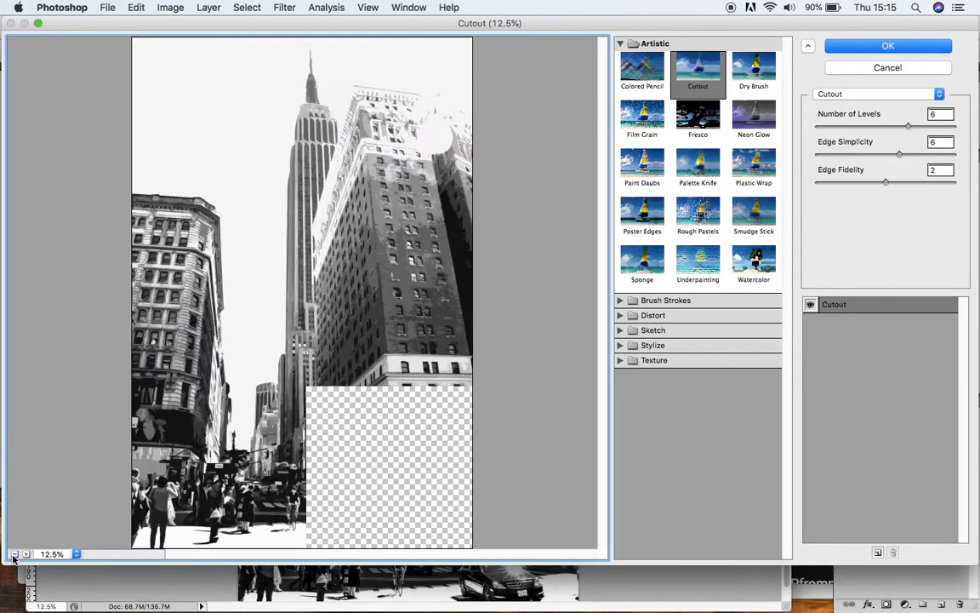
{"action": "left_click", "coordinate": [26, 553]}
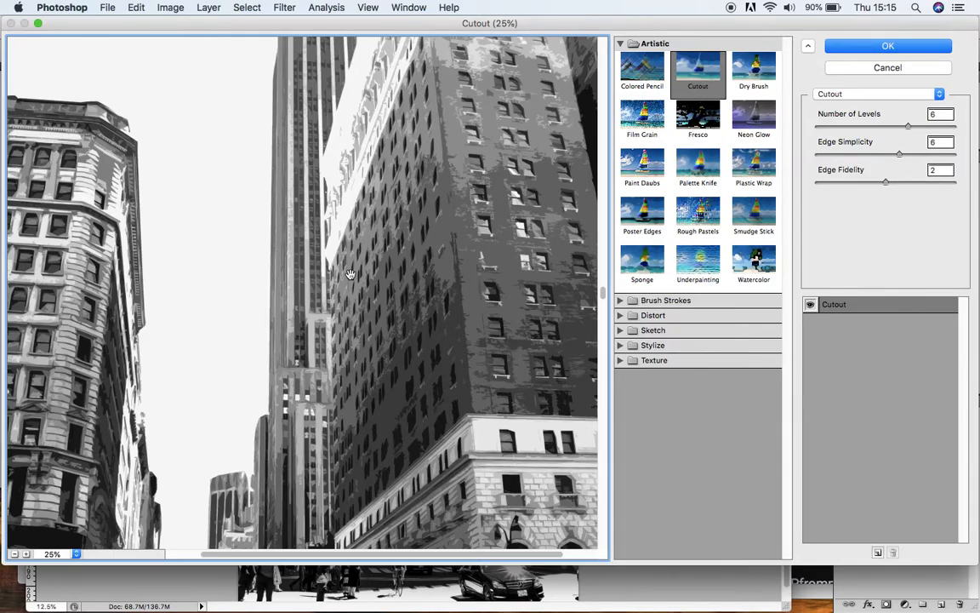
{"action": "left_click", "coordinate": [14, 554]}
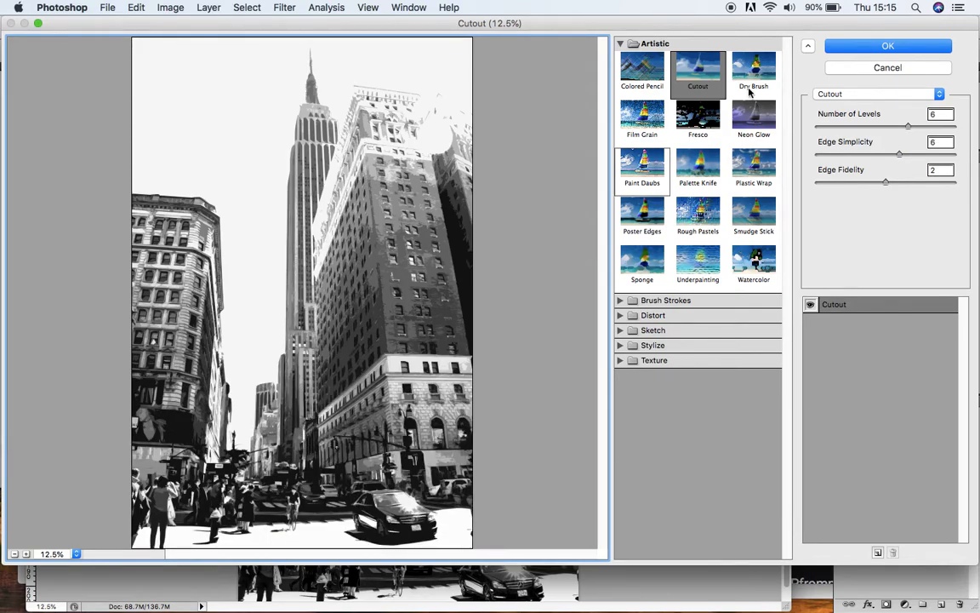
{"action": "left_click", "coordinate": [846, 47]}
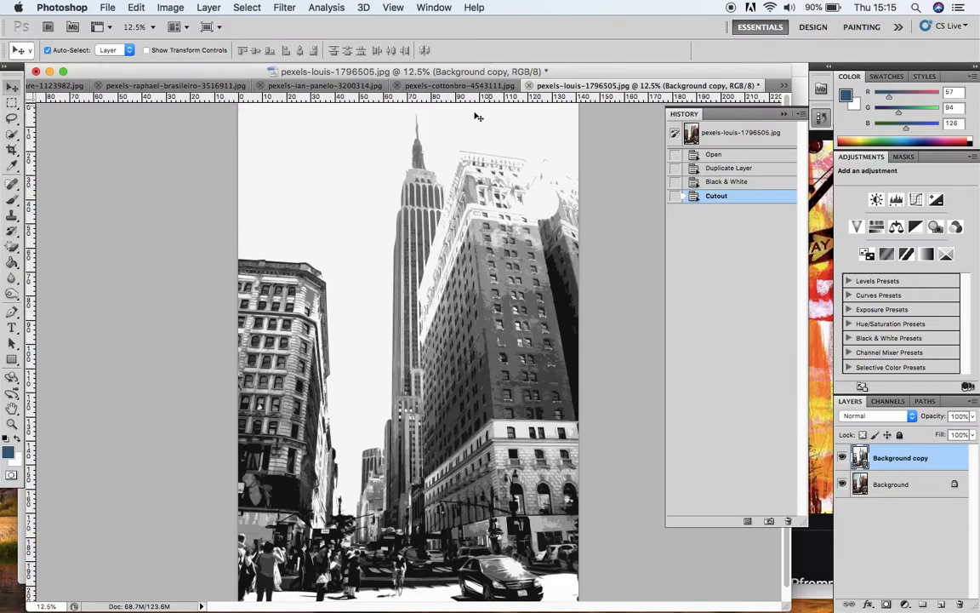
Step: Compare the Cutout result with the reference artwork in Safari and return to Photoshop
{"action": "left_click", "coordinate": [322, 592]}
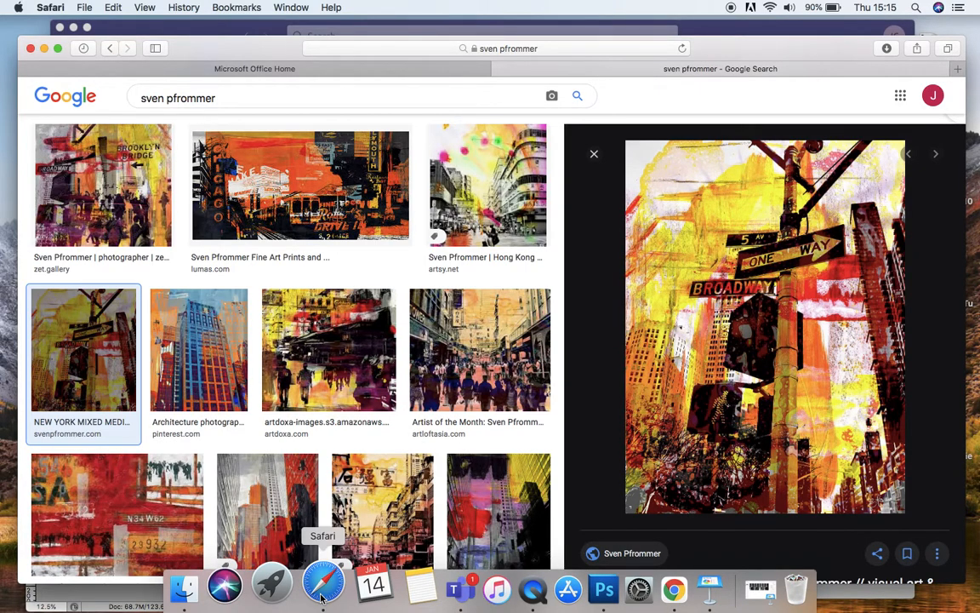
{"action": "left_click", "coordinate": [604, 587]}
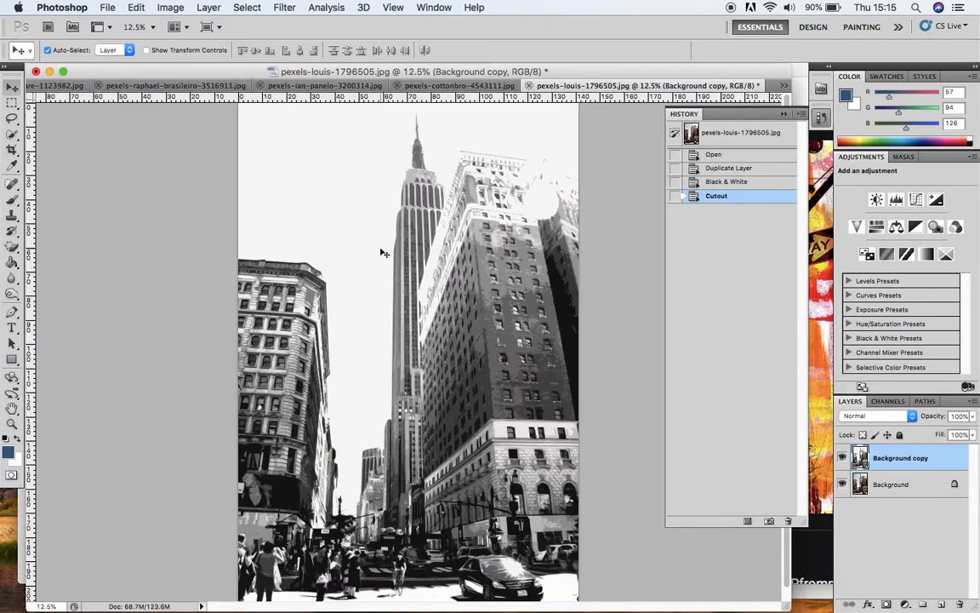
Step: Bring up the pexels-cottonbro-4543111.jpg photo and select the green pedestrian signal head with the Quick Selection tool
{"action": "left_click", "coordinate": [439, 87]}
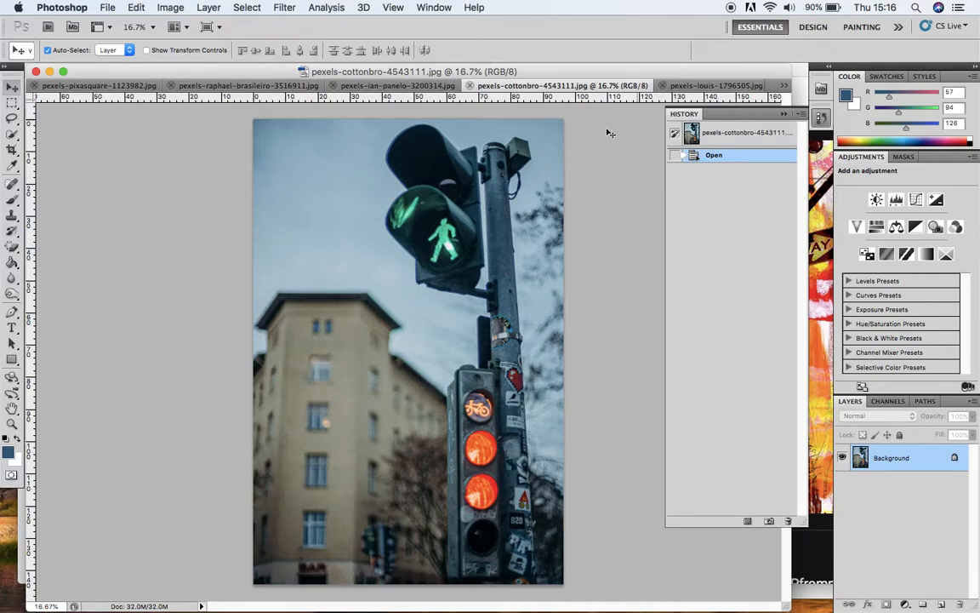
{"action": "left_click", "coordinate": [12, 134]}
{"action": "left_click_drag", "start_coordinate": [17, 136], "coordinate": [47, 131]}
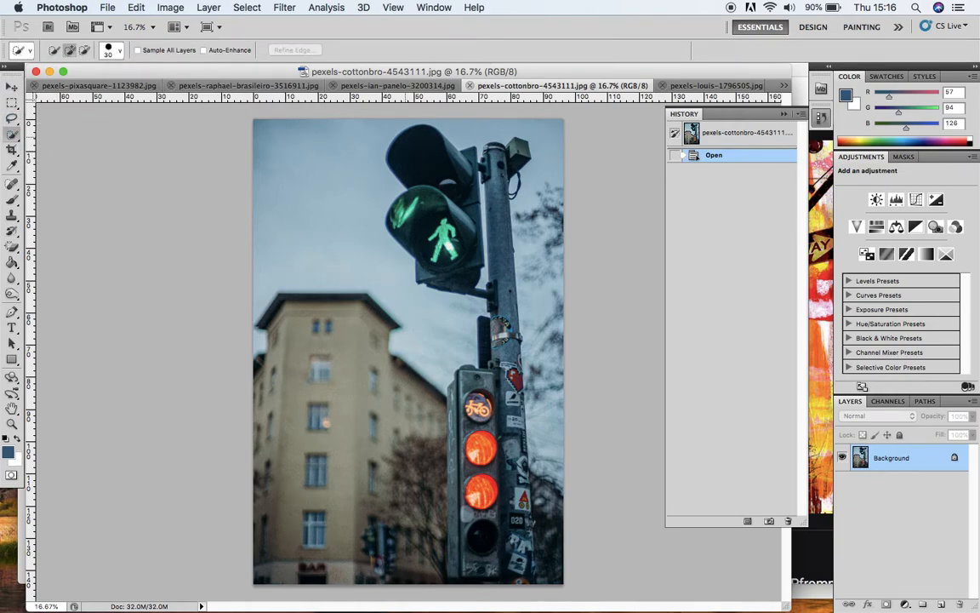
{"action": "left_click_drag", "start_coordinate": [394, 143], "coordinate": [429, 239]}
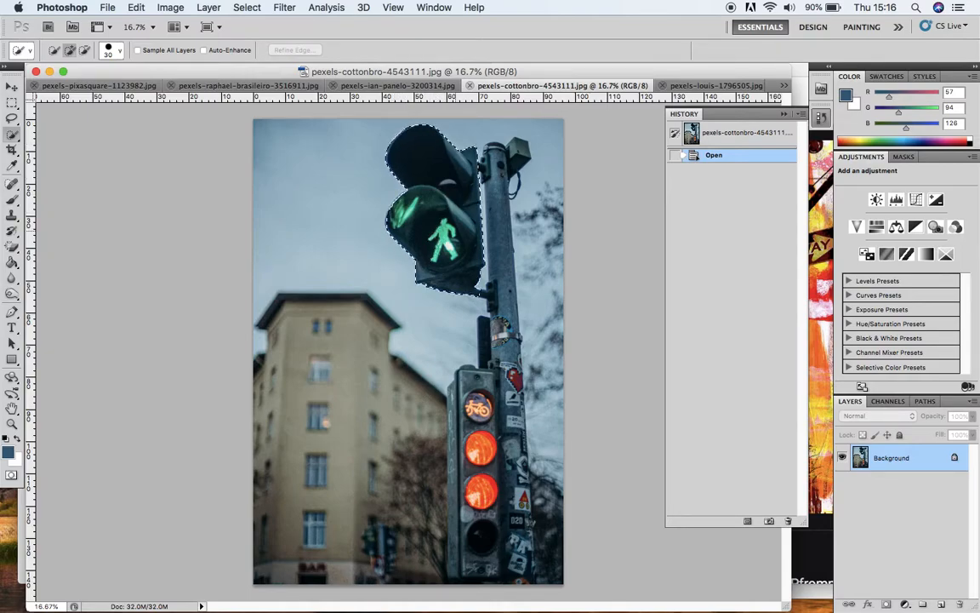
{"action": "left_click_drag", "start_coordinate": [434, 255], "coordinate": [464, 281]}
Step: Extend the quick selection over the pole, its top box and the lower light housing with the red lamps
{"action": "left_click", "coordinate": [501, 327]}
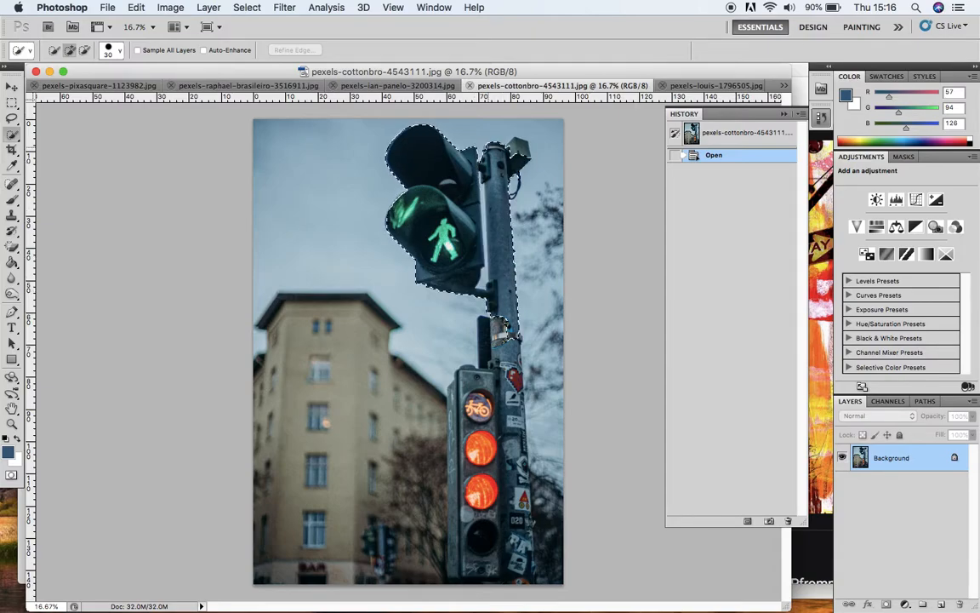
{"action": "left_click", "coordinate": [516, 152]}
{"action": "left_click", "coordinate": [486, 340]}
{"action": "left_click", "coordinate": [478, 383]}
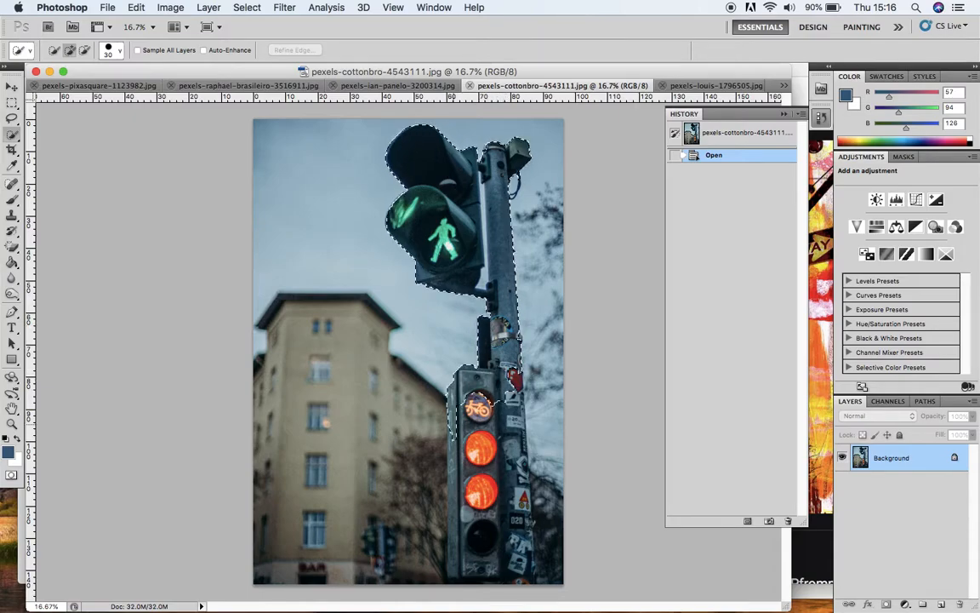
{"action": "left_click", "coordinate": [460, 468]}
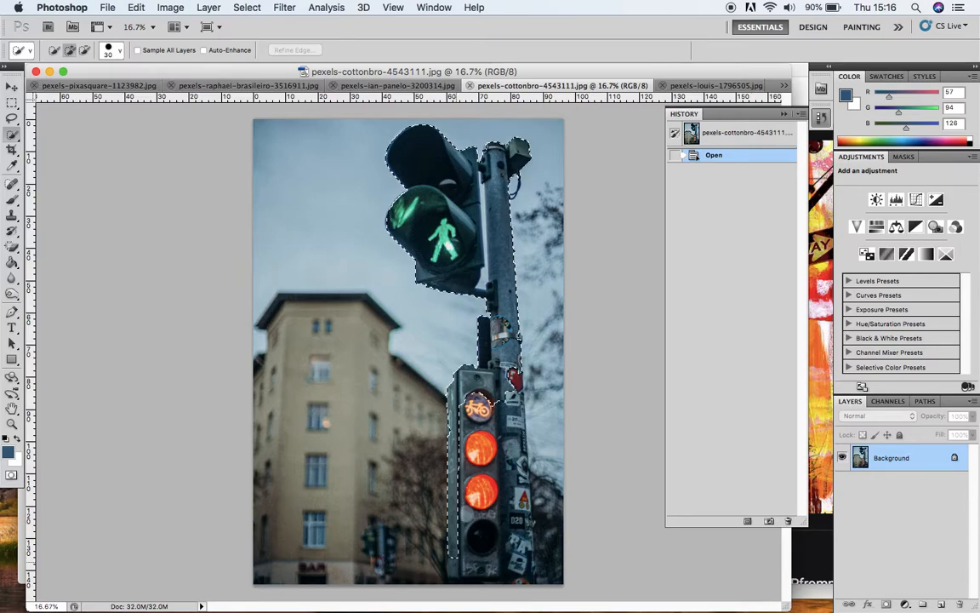
{"action": "left_click", "coordinate": [477, 557]}
{"action": "left_click_drag", "start_coordinate": [511, 383], "coordinate": [521, 510]}
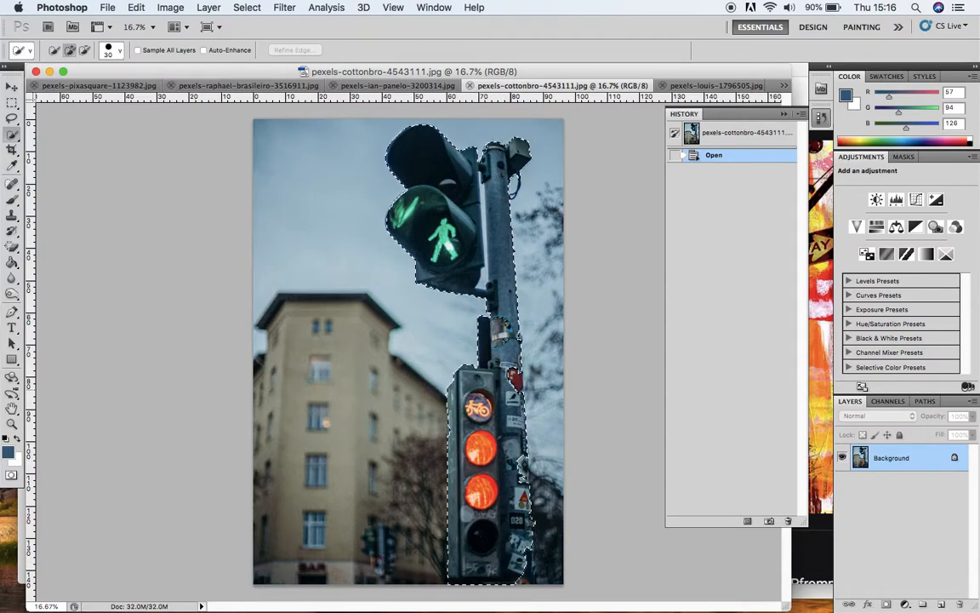
{"action": "mouse_move", "coordinate": [472, 434]}
{"action": "left_mouse_down"}
{"action": "mouse_move", "coordinate": [473, 383]}
{"action": "mouse_move", "coordinate": [473, 502]}
{"action": "mouse_move", "coordinate": [474, 405]}
{"action": "mouse_move", "coordinate": [470, 414]}
{"action": "left_mouse_up"}
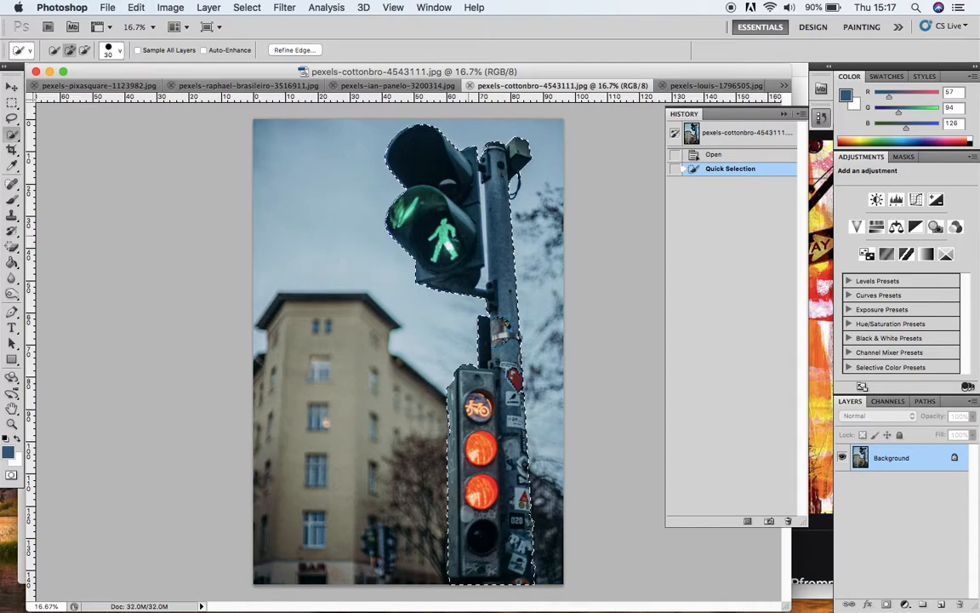
Step: Paste the selected traffic light into pexels-louis-1796505.jpg, rotate it 16.58° clockwise and move it to the photo's lower left
{"action": "left_click", "coordinate": [689, 85]}
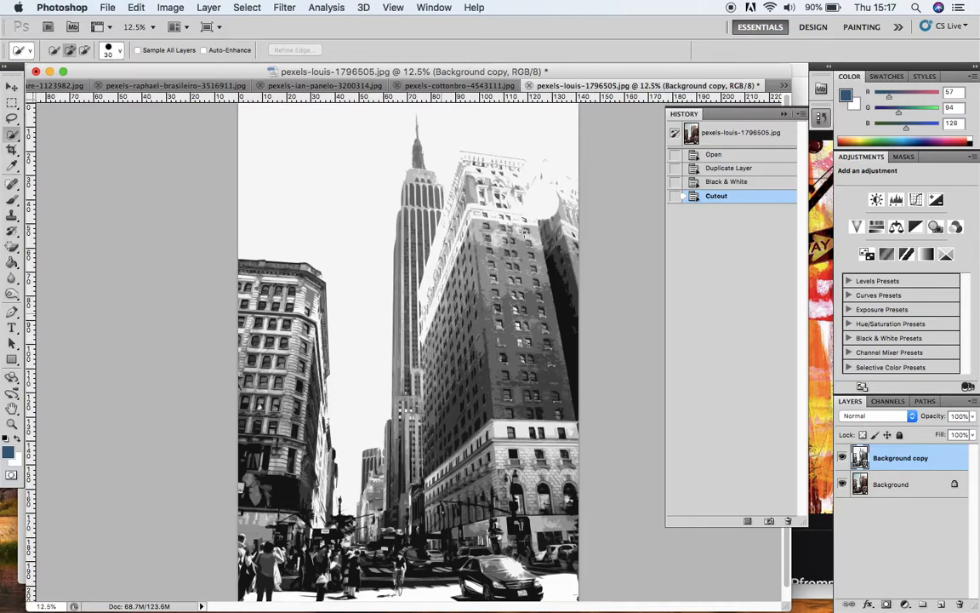
{"action": "key", "text": "super+v"}
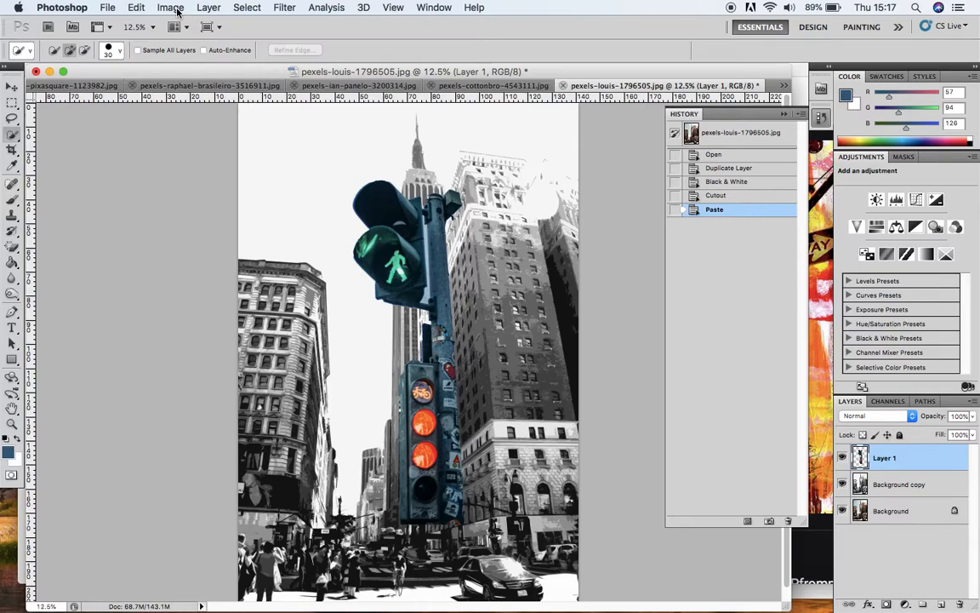
{"action": "key", "text": "ctrl+t"}
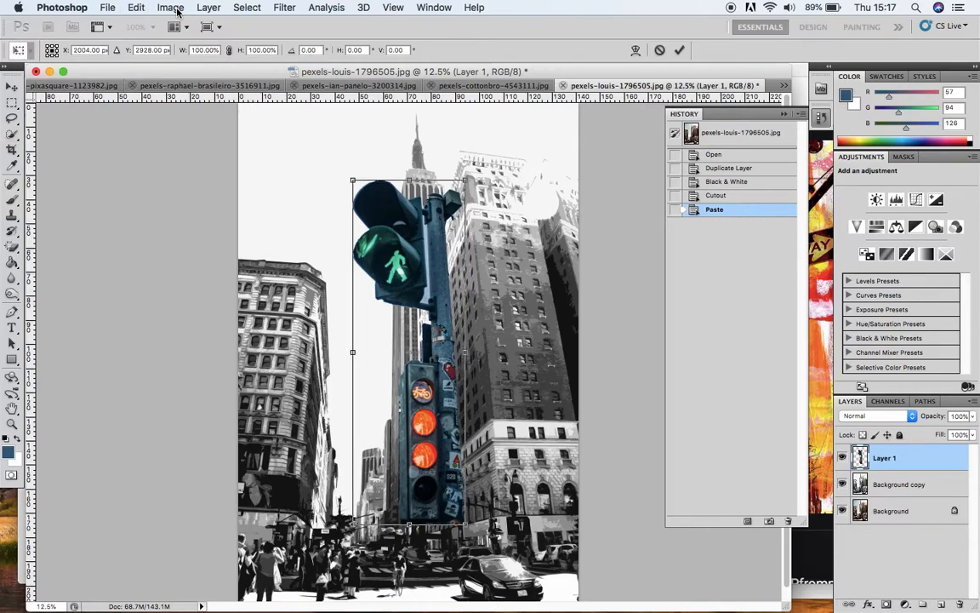
{"action": "left_click_drag", "start_coordinate": [404, 297], "coordinate": [376, 293]}
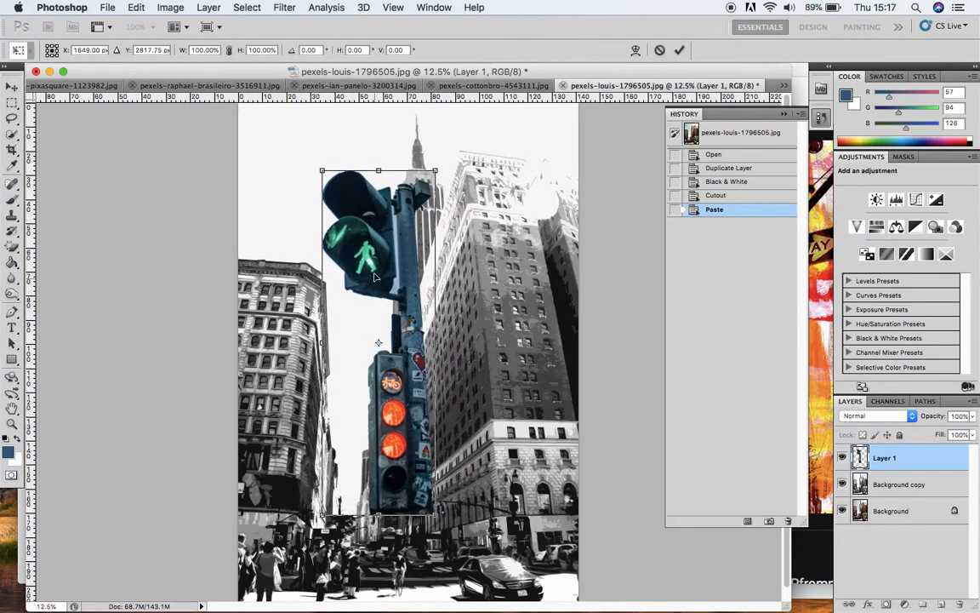
{"action": "left_click_drag", "start_coordinate": [383, 156], "coordinate": [428, 196]}
{"action": "left_click_drag", "start_coordinate": [404, 255], "coordinate": [359, 355]}
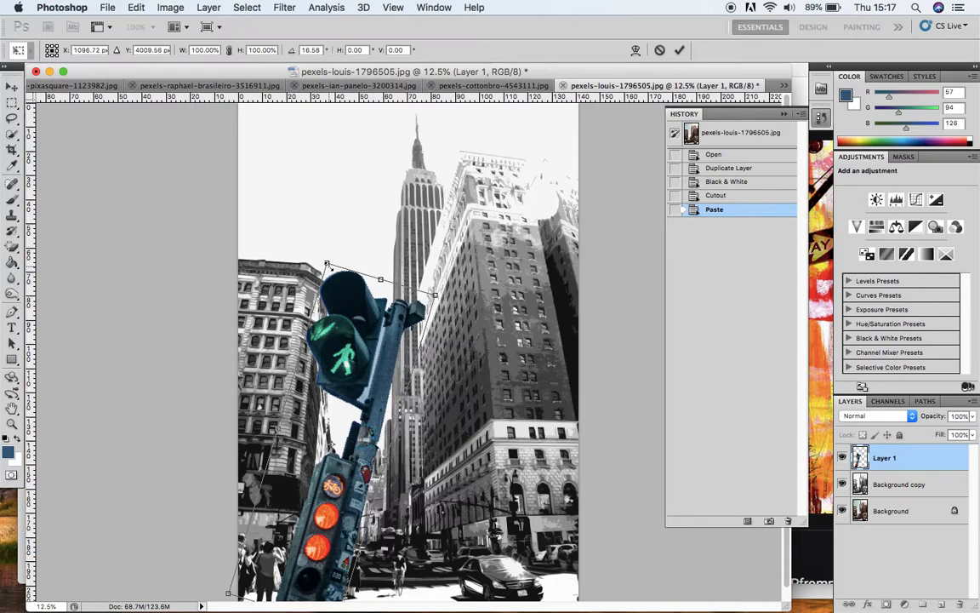
Step: Scale the traffic light to 122.22% width and 130.30% height, place it against the photo's left edge and apply the transform
{"action": "left_click_drag", "start_coordinate": [327, 265], "coordinate": [286, 156]}
{"action": "left_click_drag", "start_coordinate": [325, 216], "coordinate": [313, 218]}
{"action": "mouse_move", "coordinate": [314, 150]}
{"action": "left_mouse_down"}
{"action": "mouse_move", "coordinate": [319, 200]}
{"action": "mouse_move", "coordinate": [400, 229]}
{"action": "mouse_move", "coordinate": [302, 255]}
{"action": "mouse_move", "coordinate": [356, 247]}
{"action": "mouse_move", "coordinate": [302, 202]}
{"action": "mouse_move", "coordinate": [327, 180]}
{"action": "mouse_move", "coordinate": [322, 157]}
{"action": "left_mouse_up"}
{"action": "left_click_drag", "start_coordinate": [348, 253], "coordinate": [309, 245]}
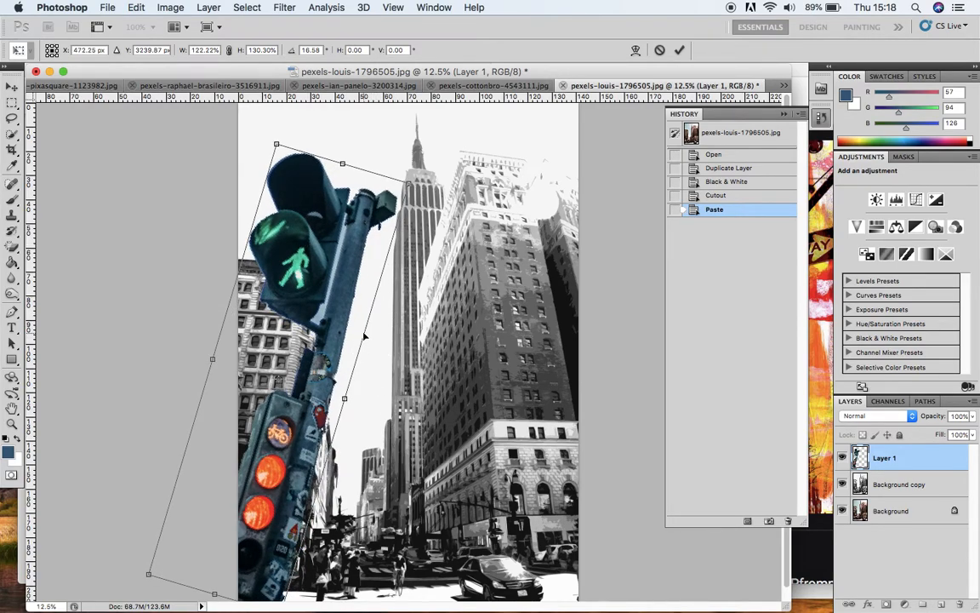
{"action": "key", "text": "Return"}
{"action": "key", "text": "w"}
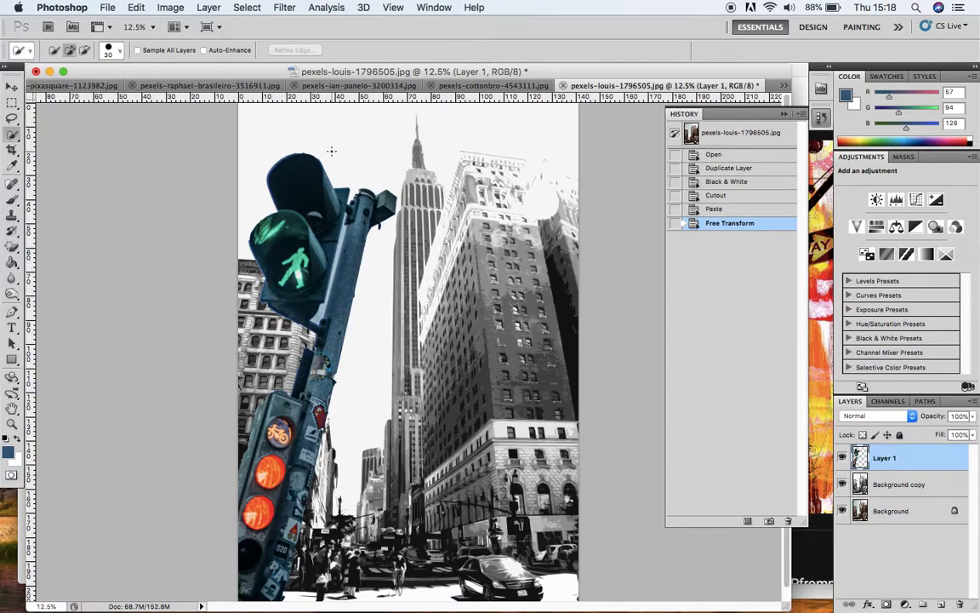
Step: Convert the traffic light layer to black and white with Reds -46%, Yellows 149%, Greens 32%, Cyans 149% and Blues -103%
{"action": "left_click", "coordinate": [170, 6]}
{"action": "mouse_move", "coordinate": [212, 50]}
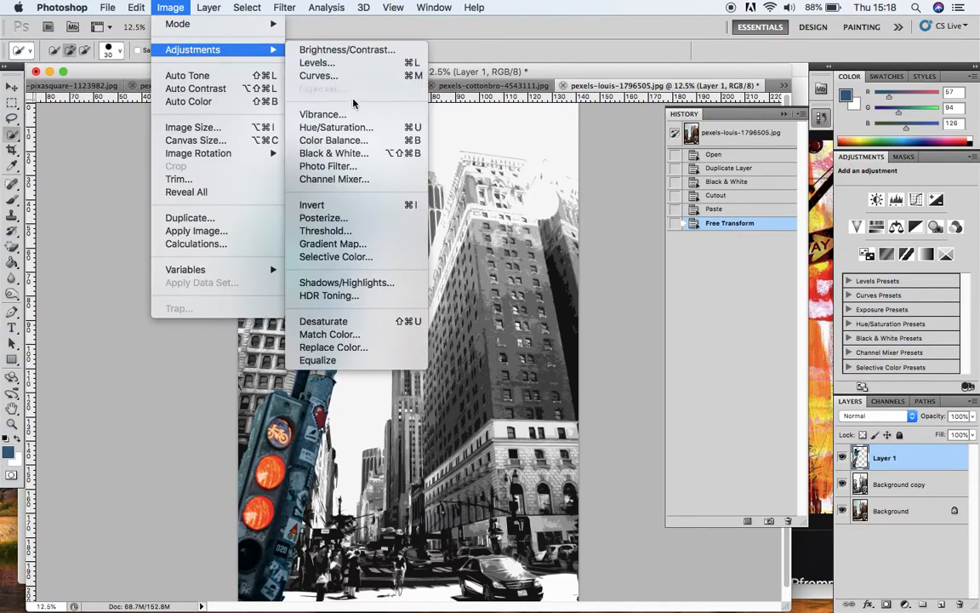
{"action": "left_click", "coordinate": [334, 154]}
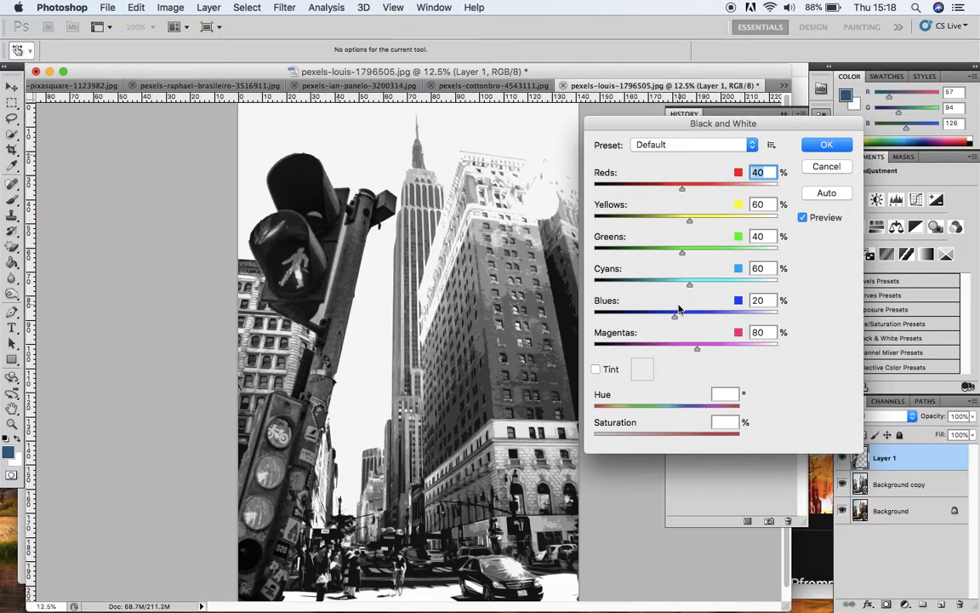
{"action": "left_click_drag", "start_coordinate": [674, 316], "coordinate": [630, 320]}
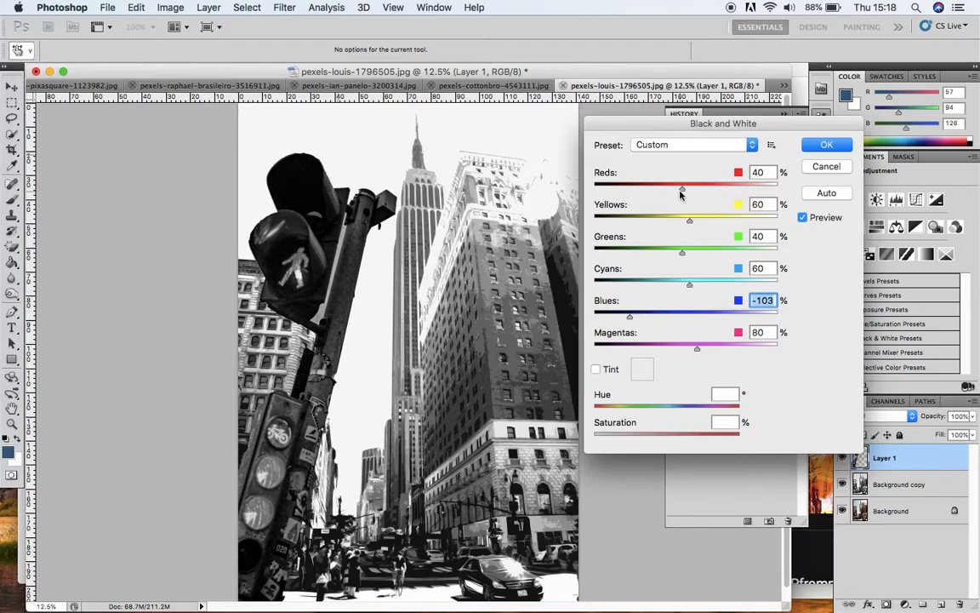
{"action": "left_click_drag", "start_coordinate": [681, 188], "coordinate": [651, 191]}
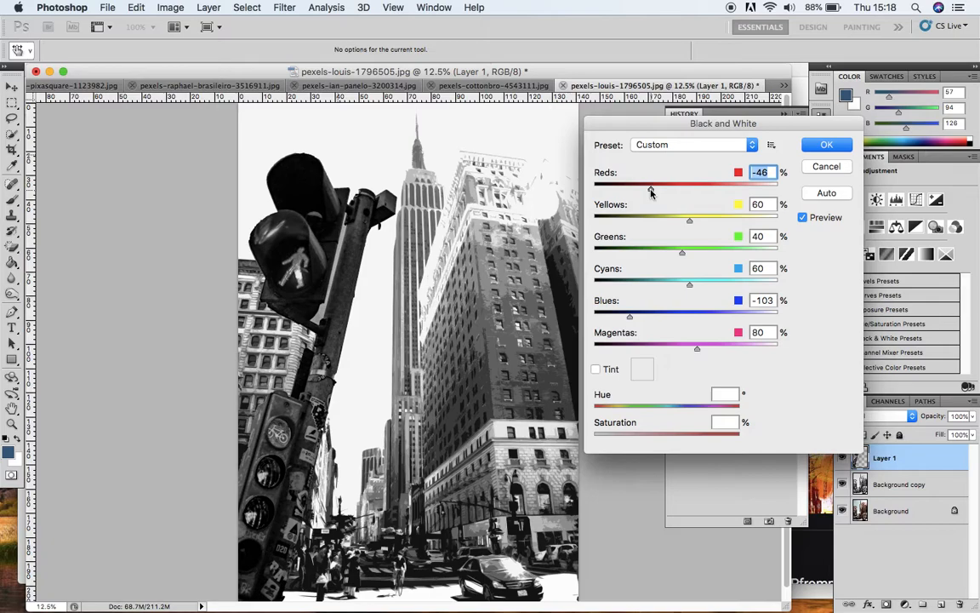
{"action": "left_click_drag", "start_coordinate": [691, 222], "coordinate": [722, 223]}
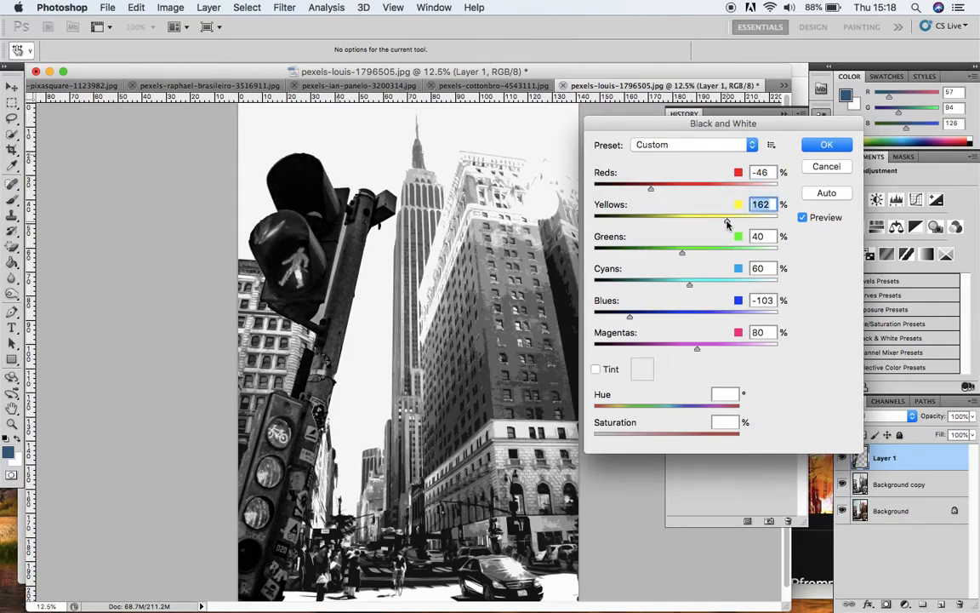
{"action": "left_click_drag", "start_coordinate": [681, 253], "coordinate": [722, 288]}
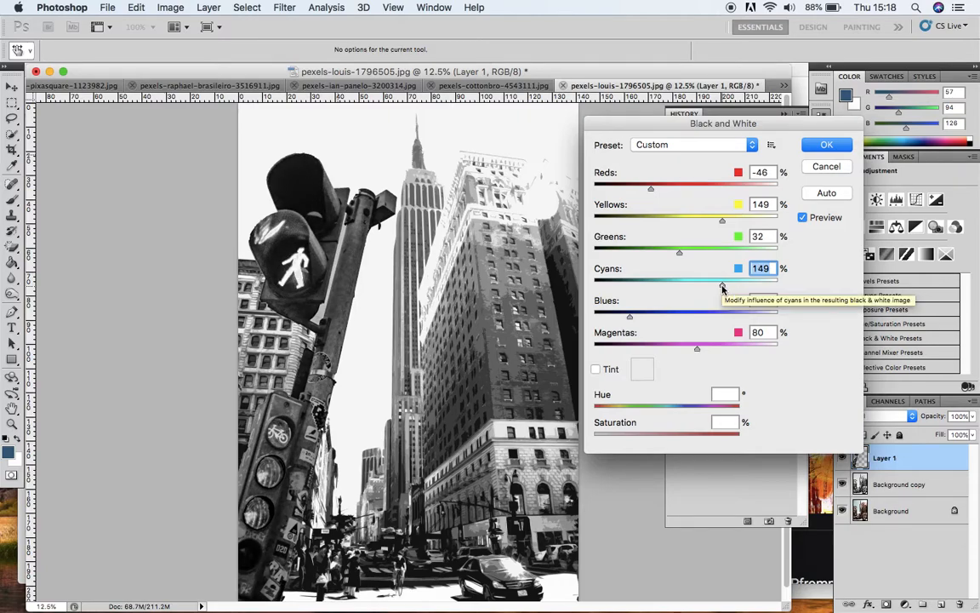
{"action": "key", "text": "Return"}
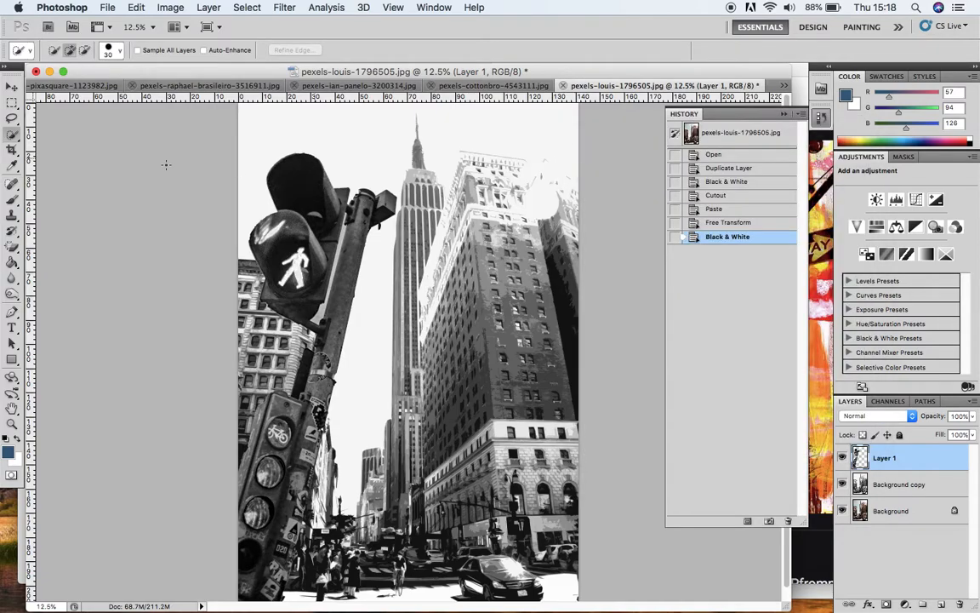
Step: Reapply the Cutout filter with its last-used settings to the traffic light layer
{"action": "left_click", "coordinate": [284, 9]}
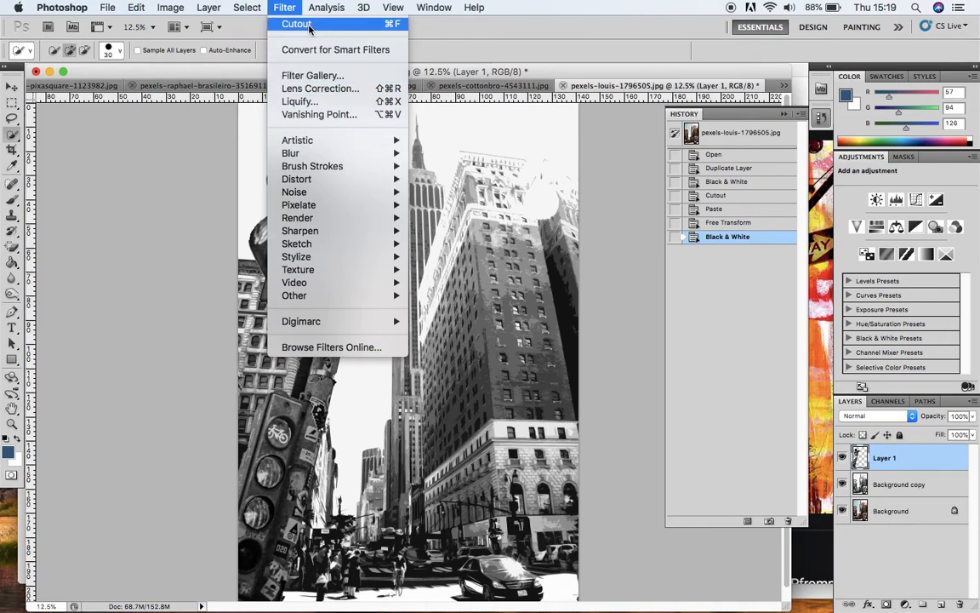
{"action": "left_click", "coordinate": [309, 26]}
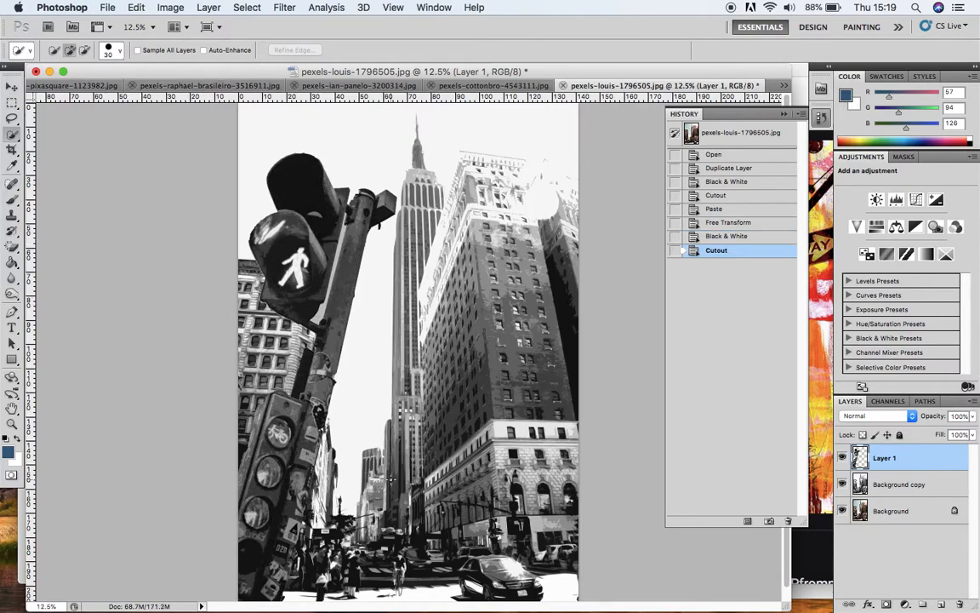
Step: Review the reference artwork in Safari and the other open source photos in Photoshop, ending on the no-left-turn sign photo
{"action": "left_click", "coordinate": [322, 582]}
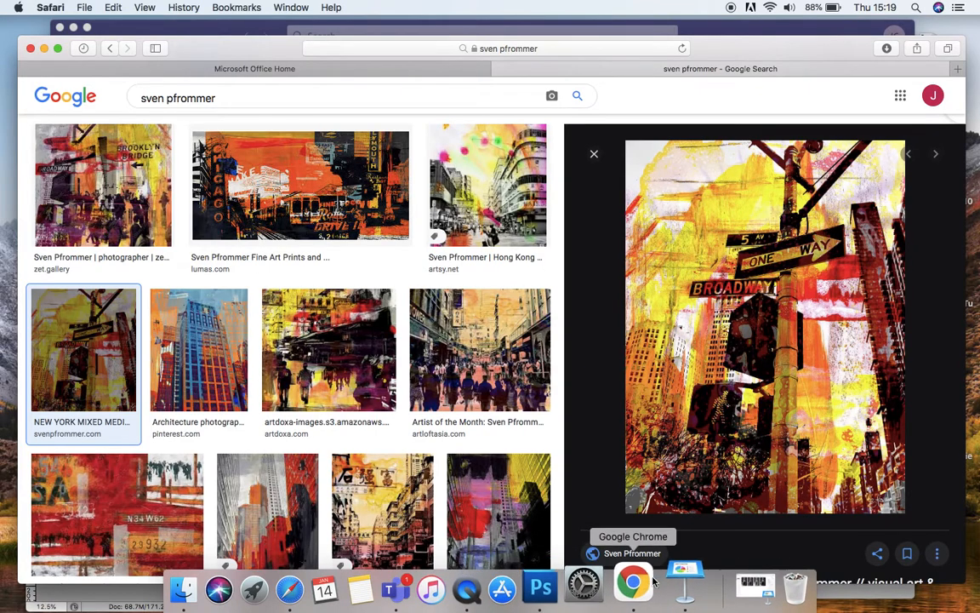
{"action": "left_click", "coordinate": [565, 595]}
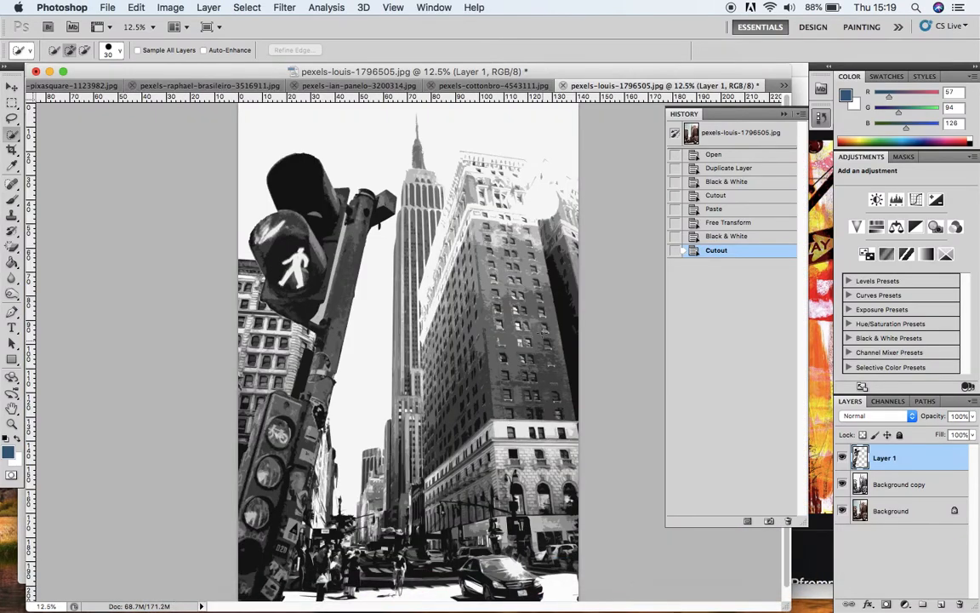
{"action": "left_click", "coordinate": [366, 86]}
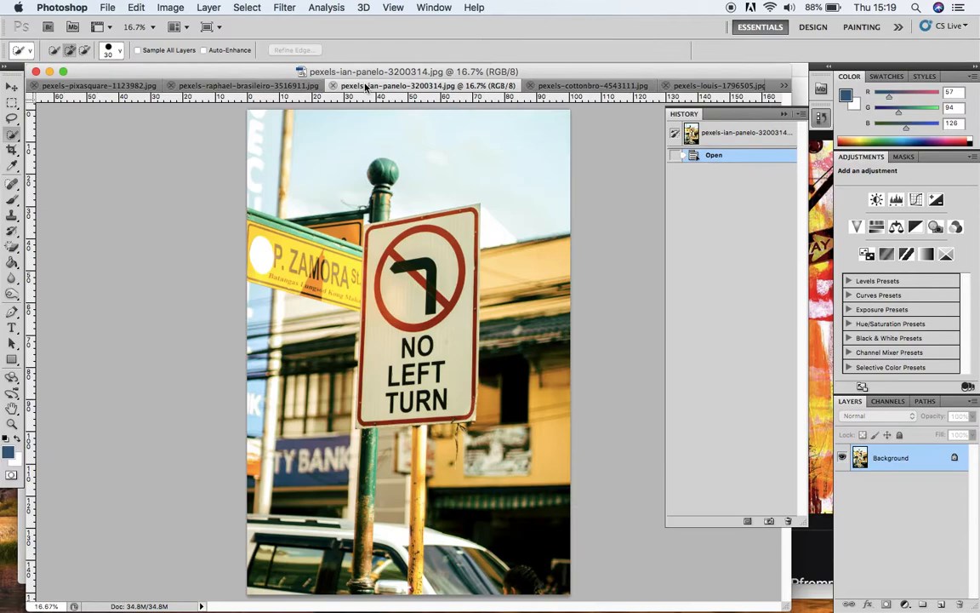
{"action": "left_click", "coordinate": [251, 86]}
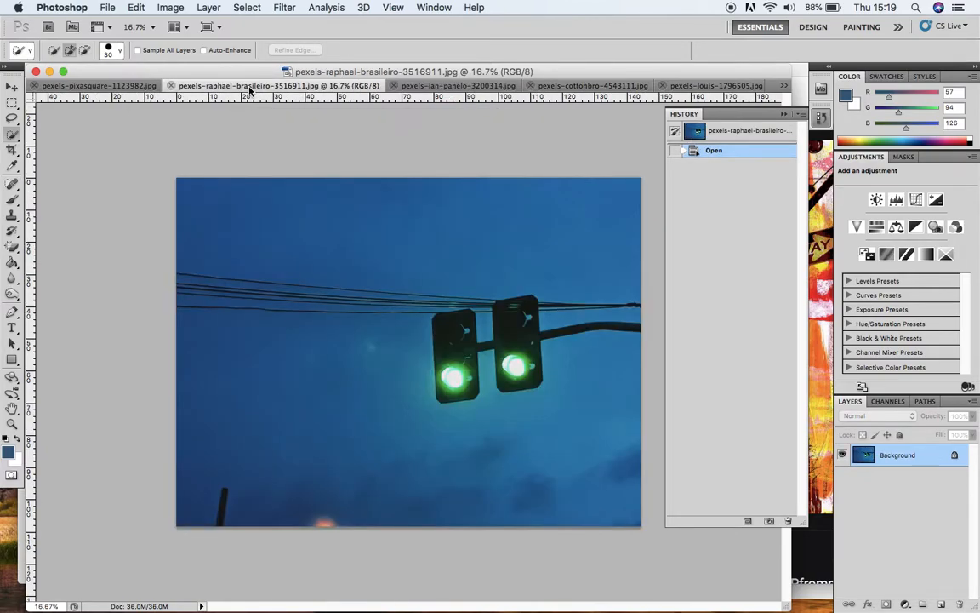
{"action": "left_click", "coordinate": [136, 85]}
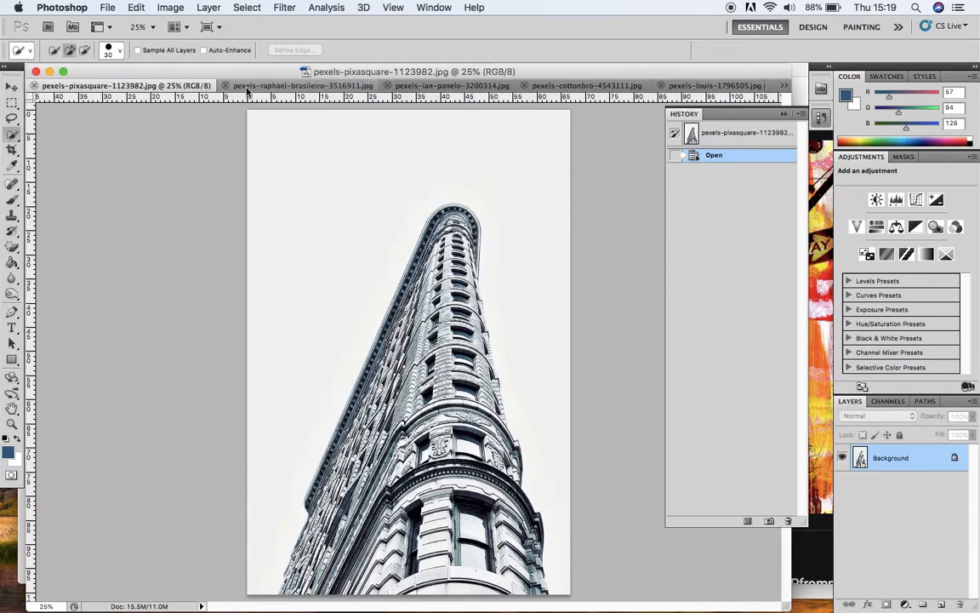
{"action": "left_click", "coordinate": [281, 86]}
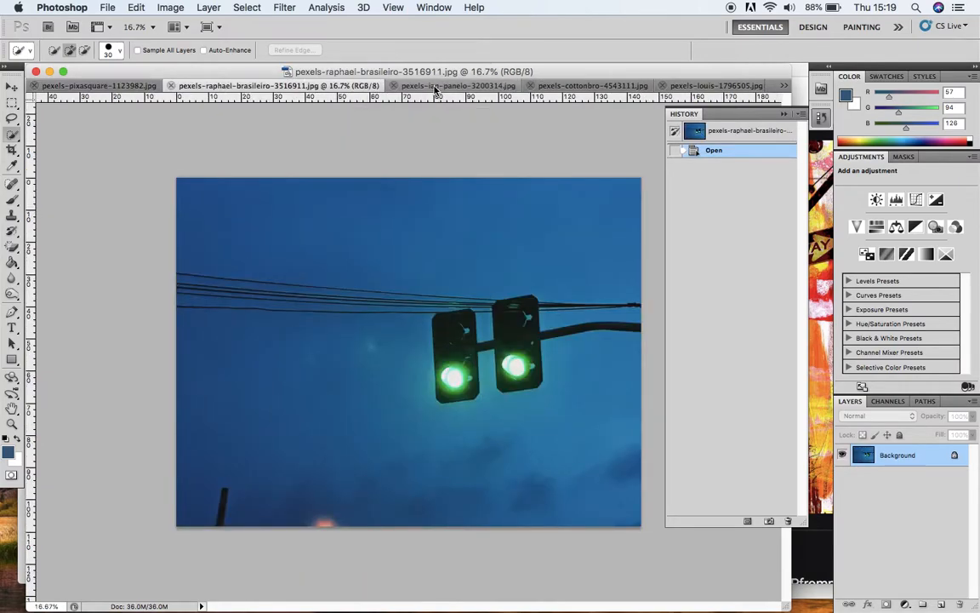
{"action": "left_click", "coordinate": [435, 86]}
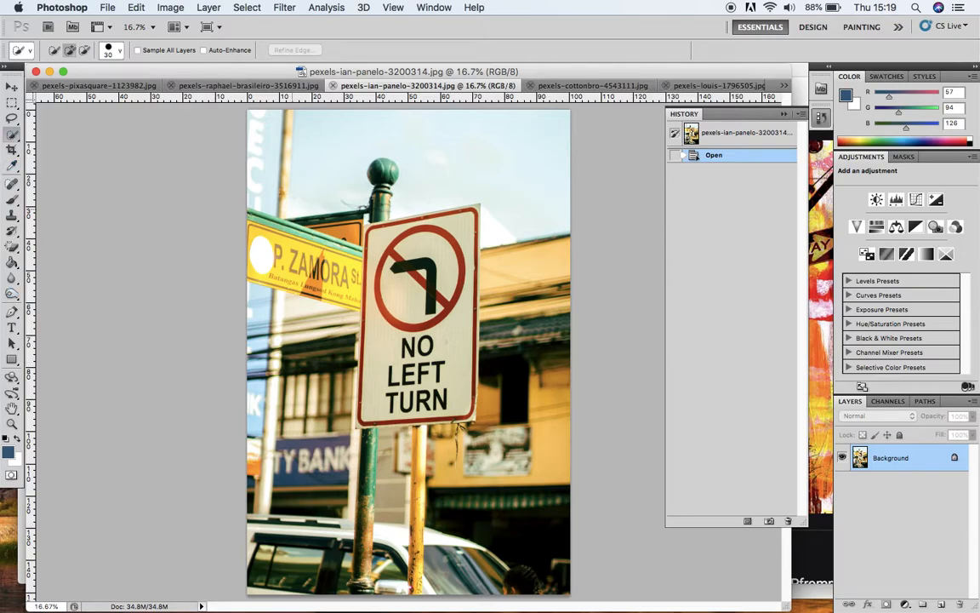
{"action": "mouse_move", "coordinate": [330, 204]}
{"action": "left_mouse_down"}
{"action": "mouse_move", "coordinate": [332, 281]}
{"action": "mouse_move", "coordinate": [358, 366]}
{"action": "mouse_move", "coordinate": [407, 415]}
{"action": "left_mouse_up"}
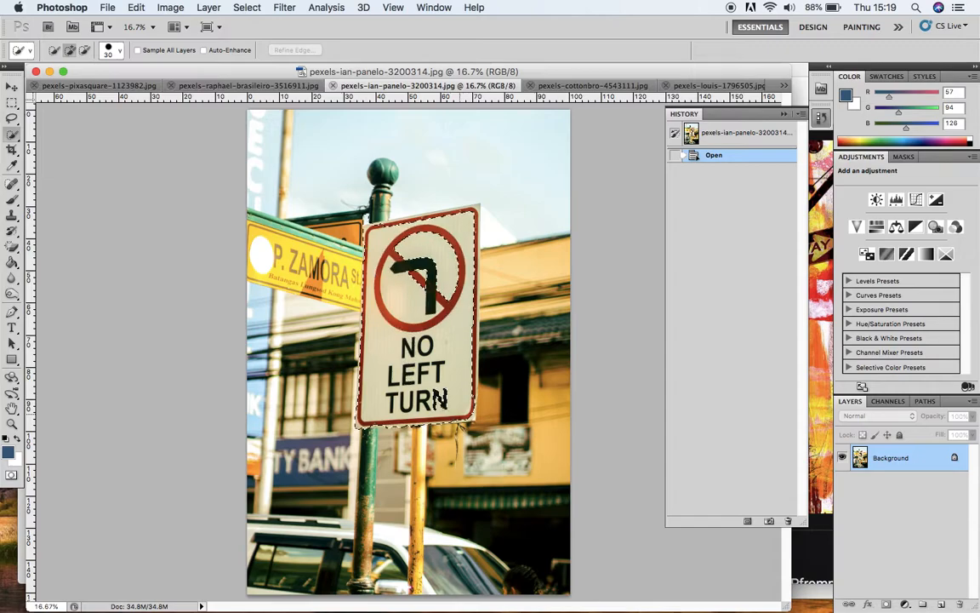
{"action": "left_click_drag", "start_coordinate": [406, 261], "coordinate": [415, 204]}
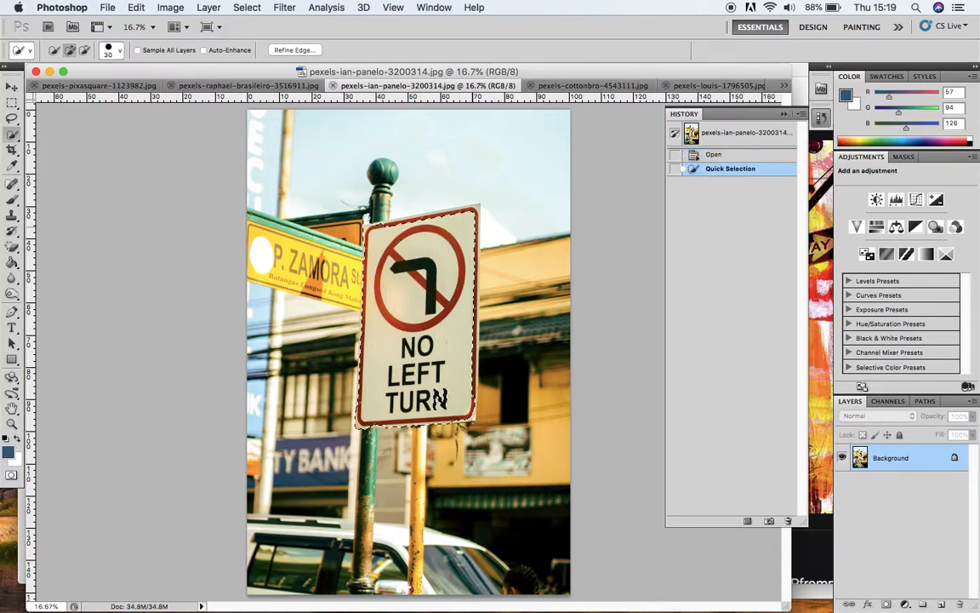
{"action": "left_click_drag", "start_coordinate": [493, 220], "coordinate": [536, 264]}
{"action": "mouse_move", "coordinate": [432, 266]}
{"action": "left_mouse_down"}
{"action": "mouse_move", "coordinate": [418, 224]}
{"action": "mouse_move", "coordinate": [427, 212]}
{"action": "left_mouse_up"}
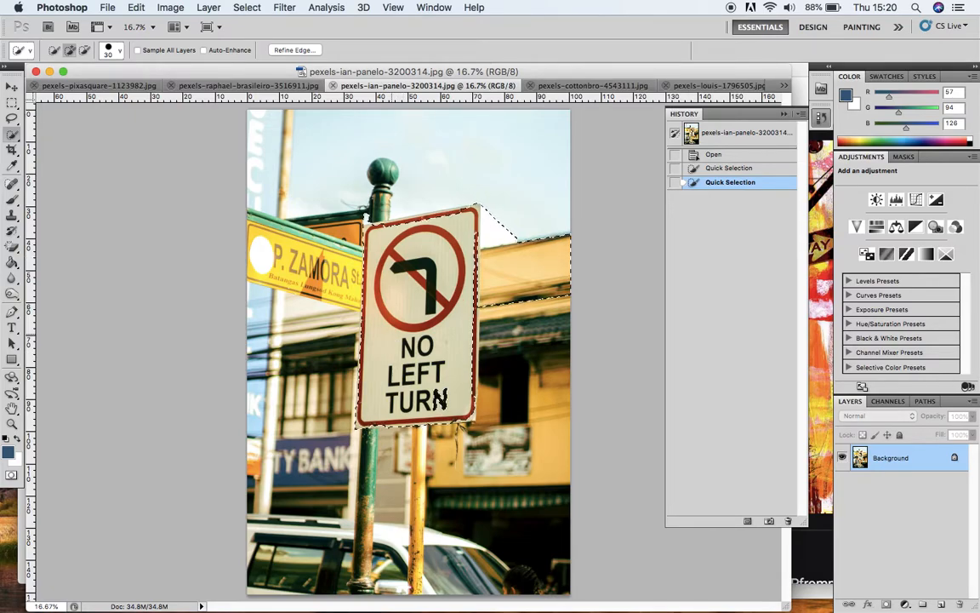
{"action": "key", "text": "super+d"}
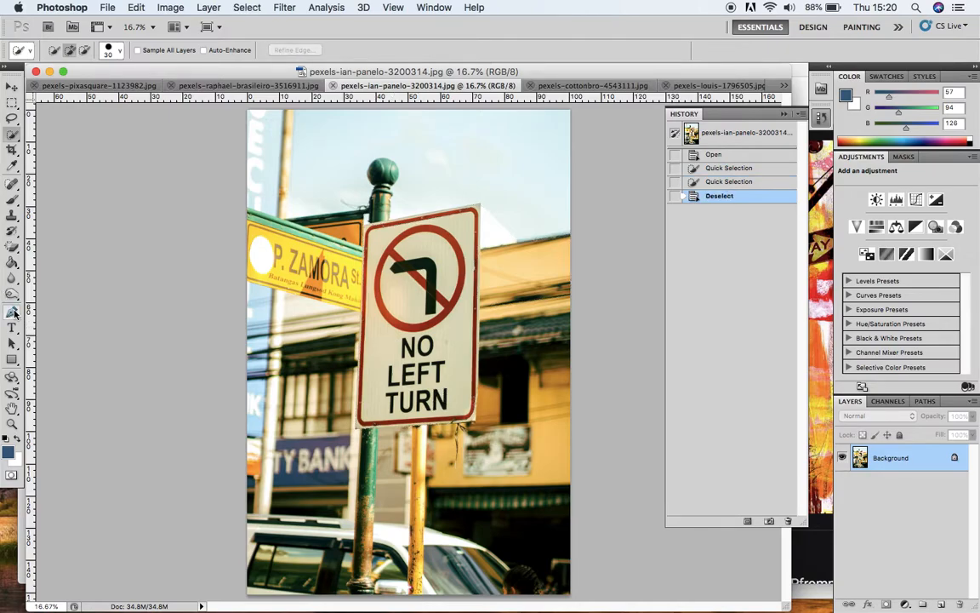
Step: Start a Pen tool path at the photo's lower edge and follow the yellow pole's left side up to the NO LEFT TURN sign
{"action": "left_click", "coordinate": [16, 316]}
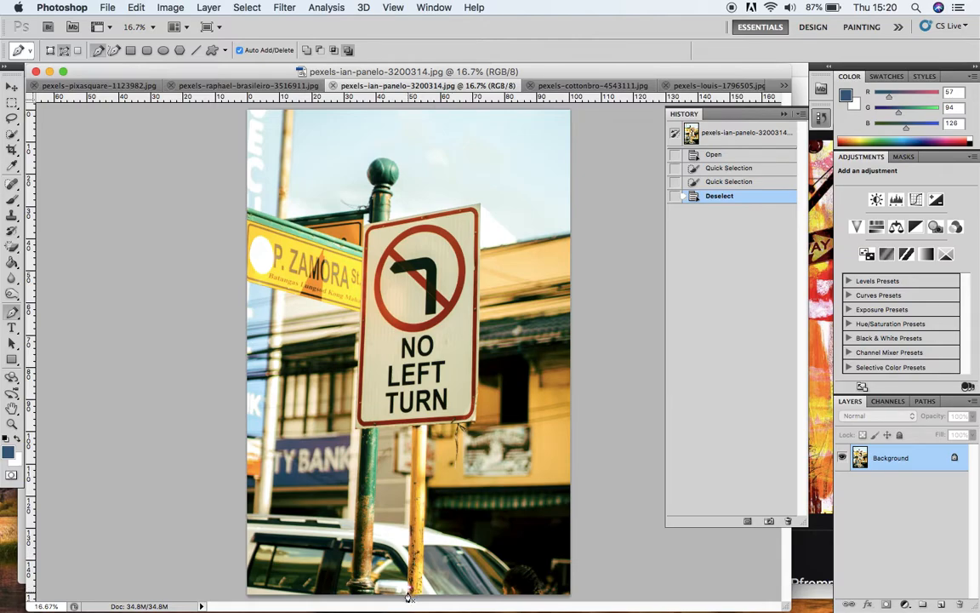
{"action": "key", "text": "super+equal"}
{"action": "key", "text": "super+equal"}
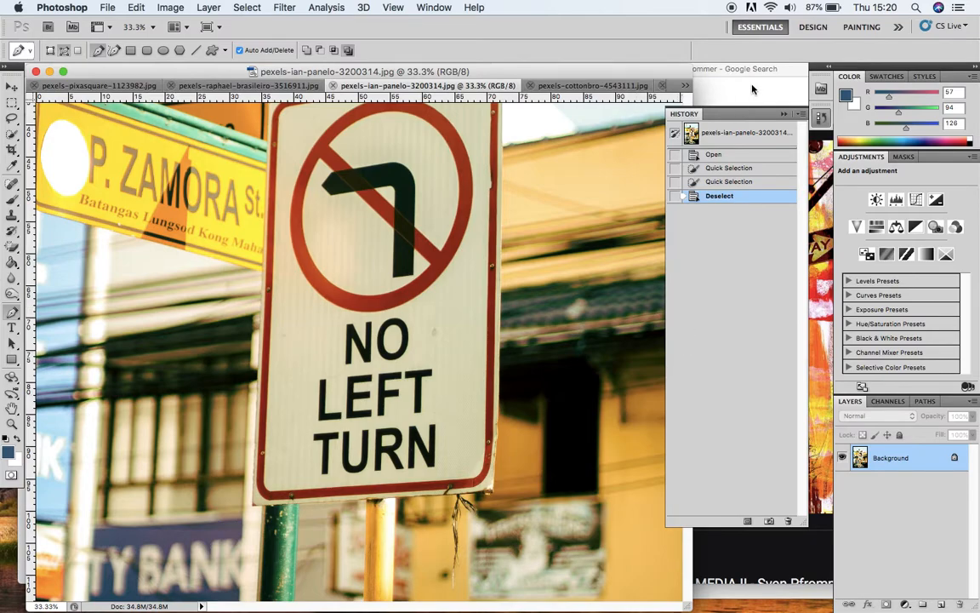
{"action": "left_click", "coordinate": [780, 114]}
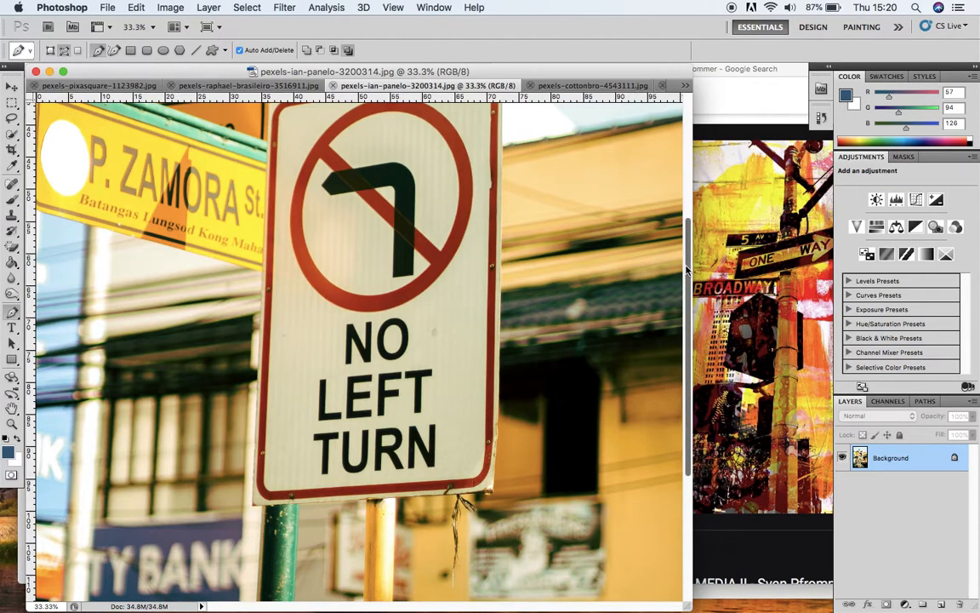
{"action": "scroll", "coordinate": [357, 357], "scroll_direction": "down", "scroll_amount": 5}
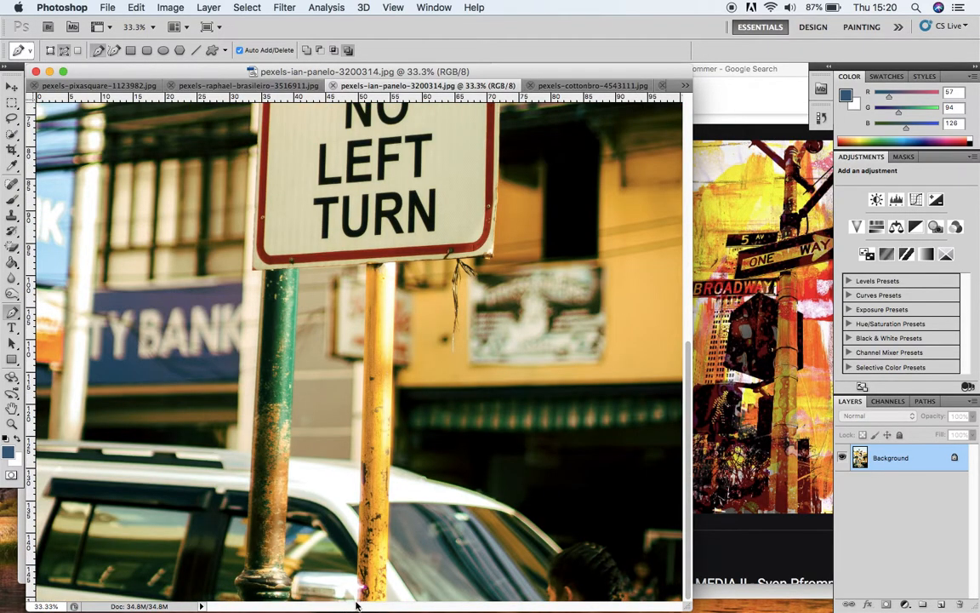
{"action": "left_click", "coordinate": [356, 603]}
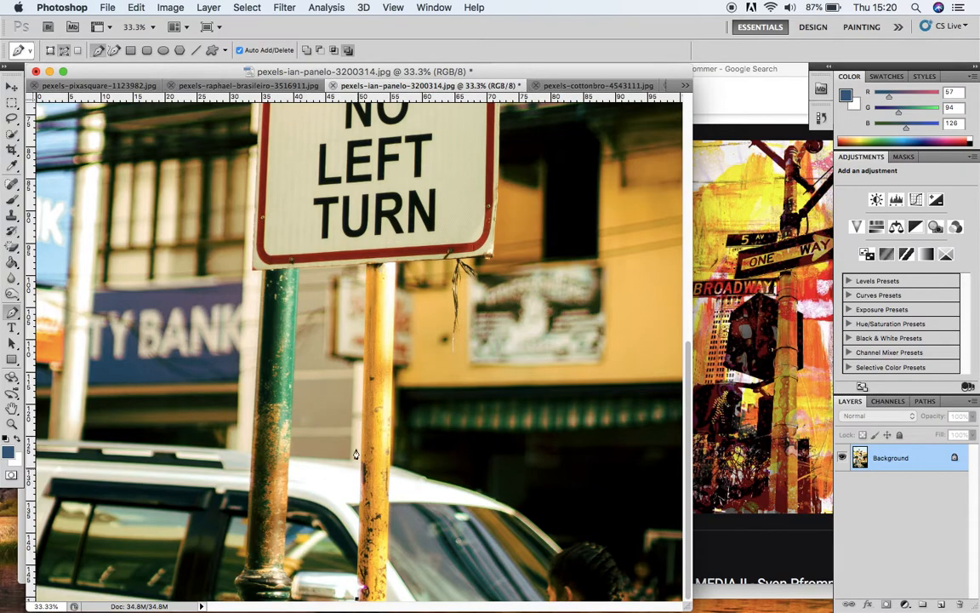
{"action": "left_click", "coordinate": [366, 269]}
Step: Continue the path around the NO LEFT TURN sign's corners and back down the pole's right side, closing the outline
{"action": "left_click_drag", "start_coordinate": [686, 411], "coordinate": [686, 254]}
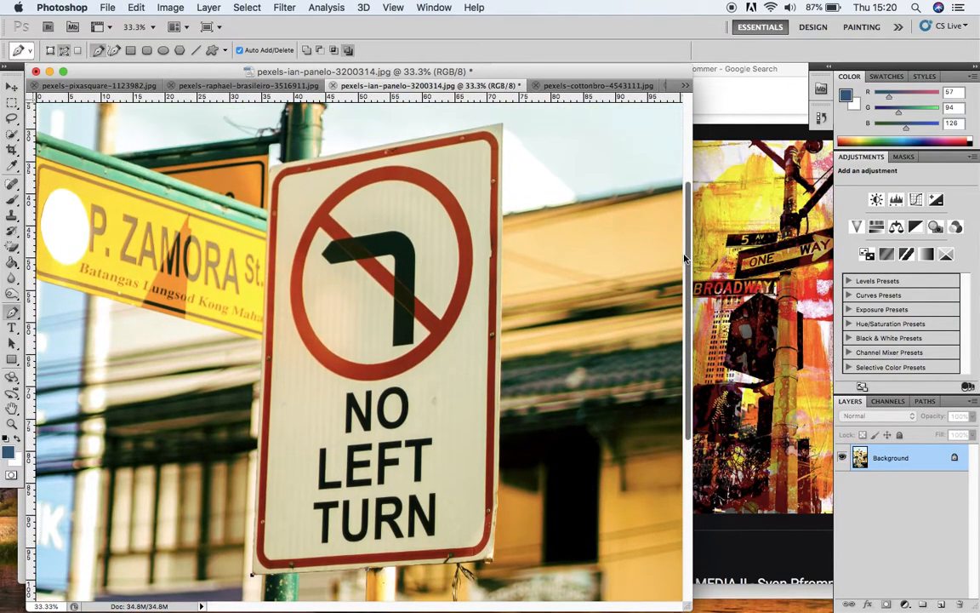
{"action": "left_click", "coordinate": [269, 168]}
{"action": "left_click", "coordinate": [502, 127]}
{"action": "left_click", "coordinate": [492, 559]}
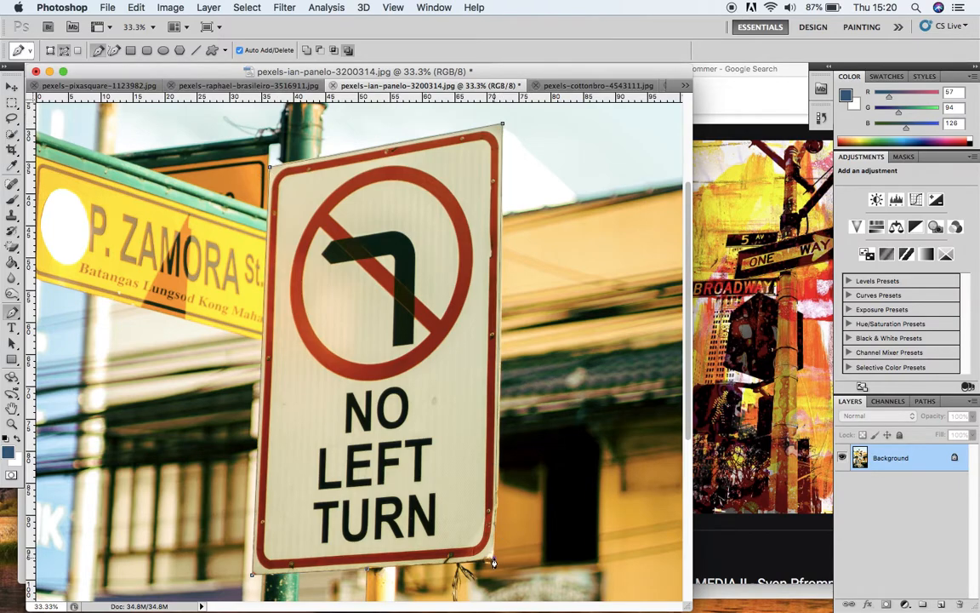
{"action": "scroll", "coordinate": [392, 450], "scroll_direction": "down", "scroll_amount": 5}
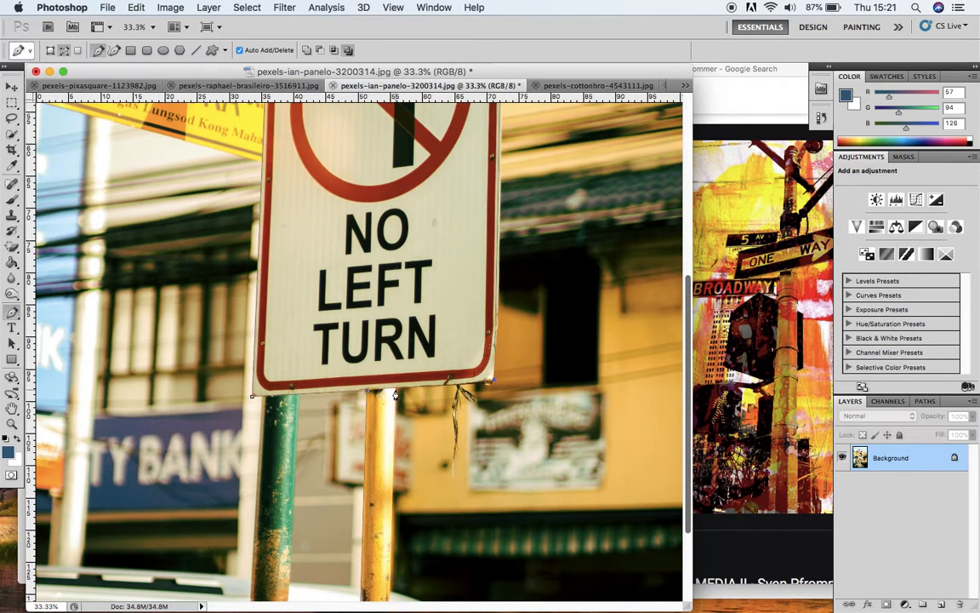
{"action": "scroll", "coordinate": [615, 341], "scroll_direction": "down", "scroll_amount": 3}
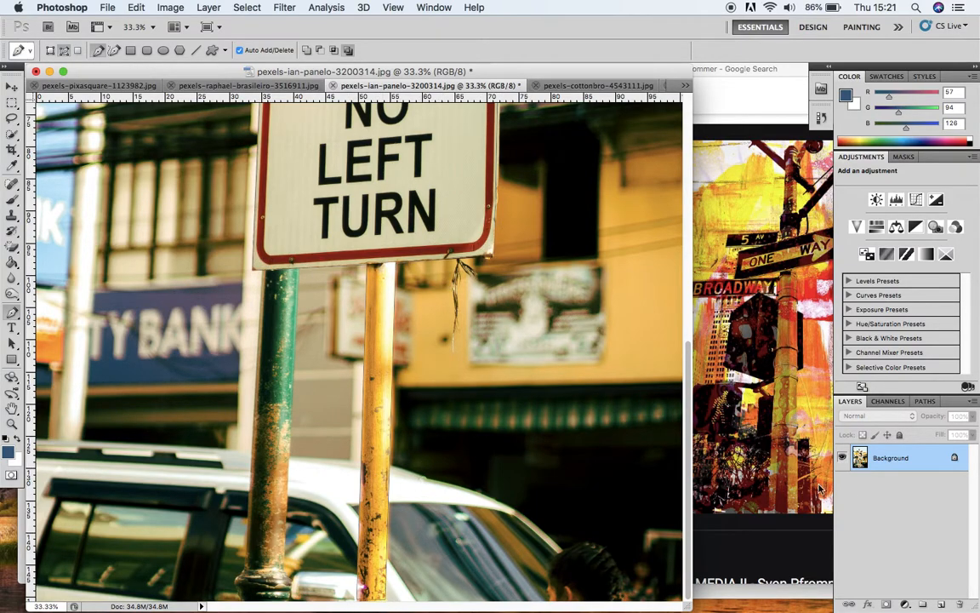
Step: Load the work path around the sign and its yellow pole as a selection
{"action": "left_click", "coordinate": [924, 400]}
{"action": "mouse_move", "coordinate": [906, 611]}
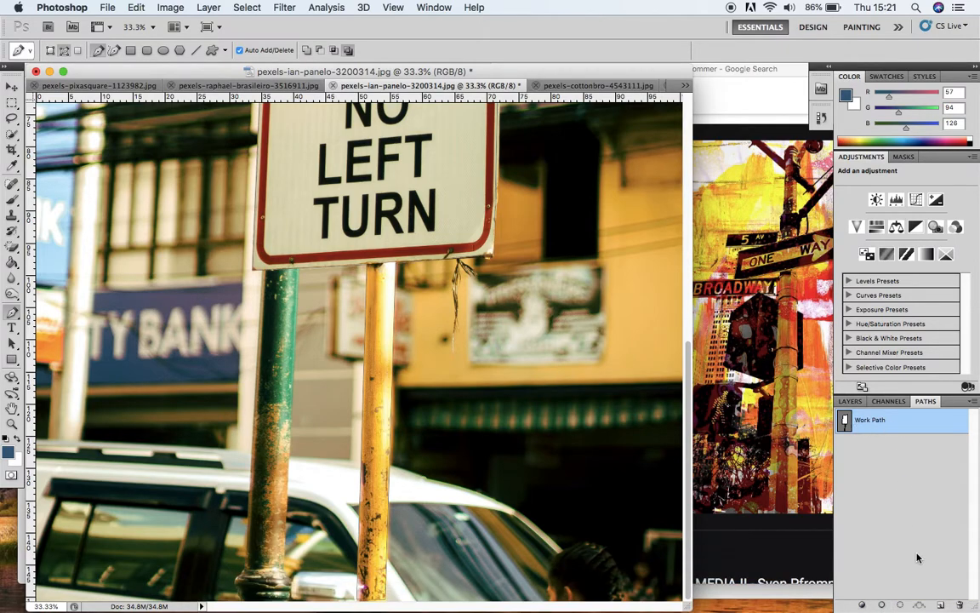
{"action": "left_click", "coordinate": [904, 605]}
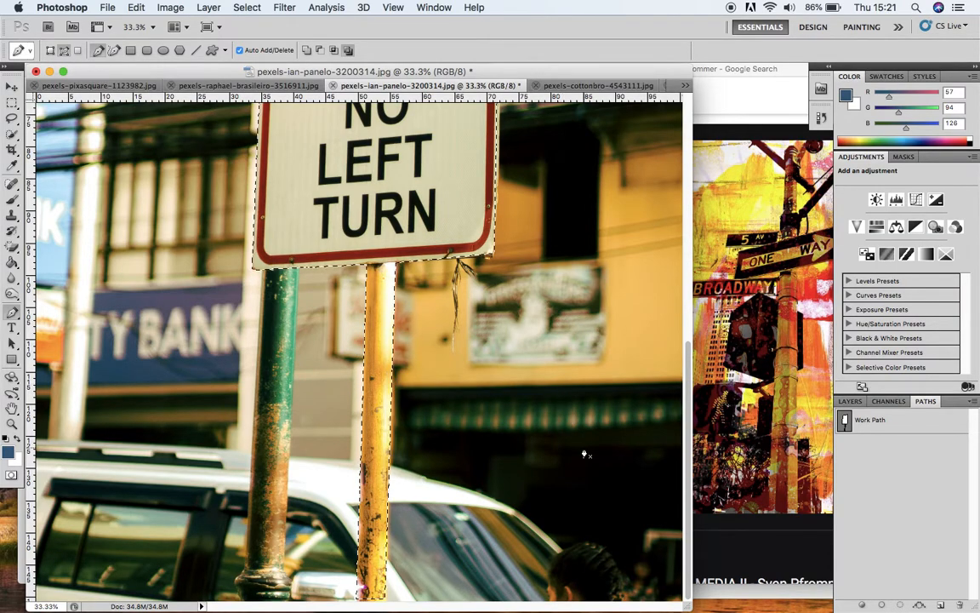
Step: Copy the selected sign and pole and paste them into pexels-louis-1796505.jpg
{"action": "key", "text": "super+minus"}
{"action": "key", "text": "super+minus"}
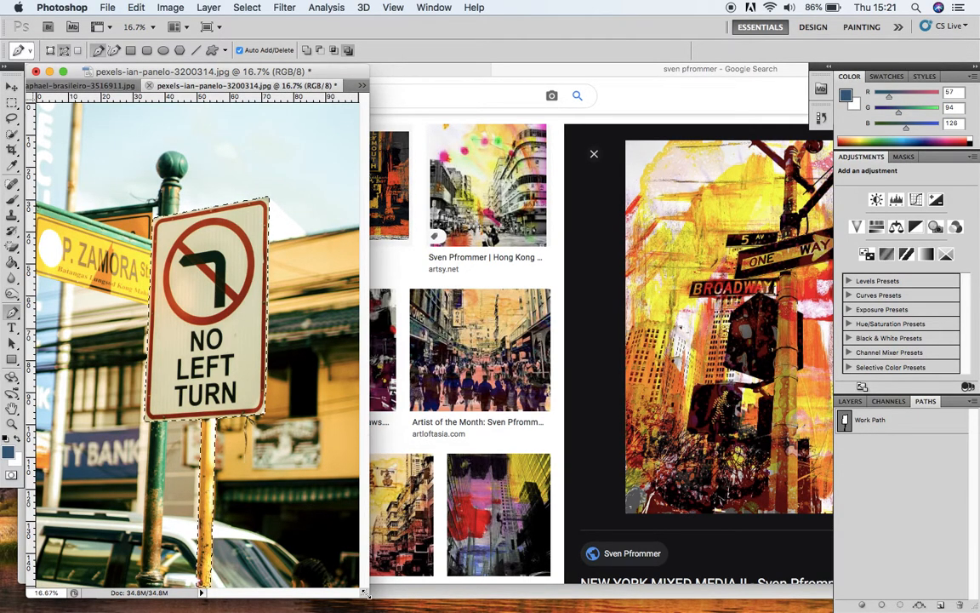
{"action": "left_click_drag", "start_coordinate": [366, 591], "coordinate": [787, 598]}
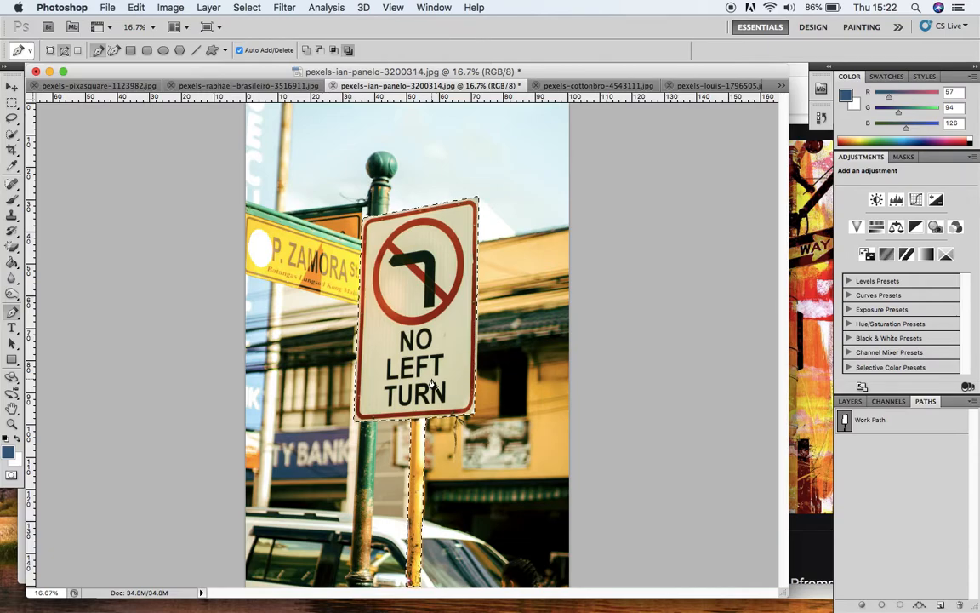
{"action": "left_click", "coordinate": [705, 87]}
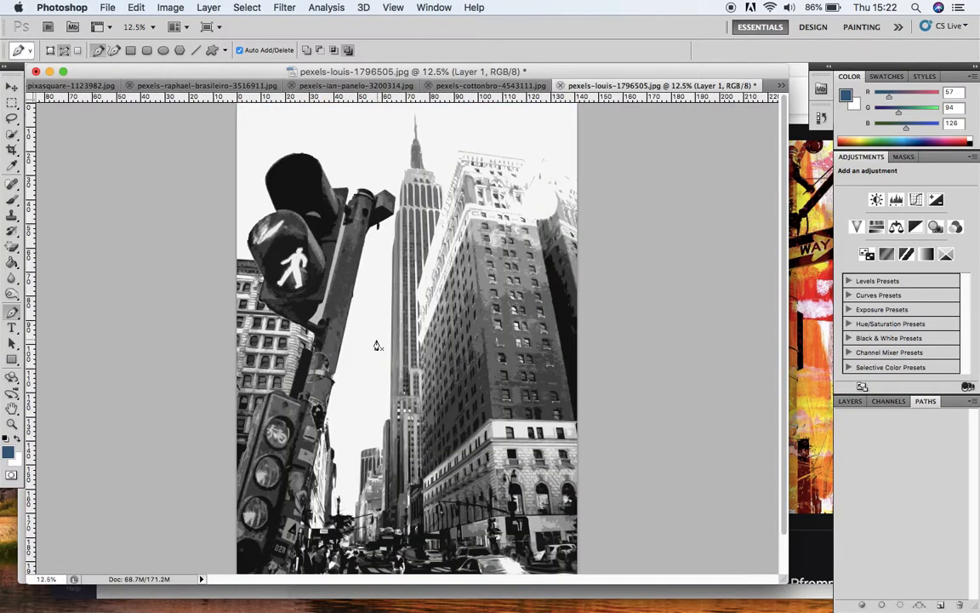
{"action": "key", "text": "super+v"}
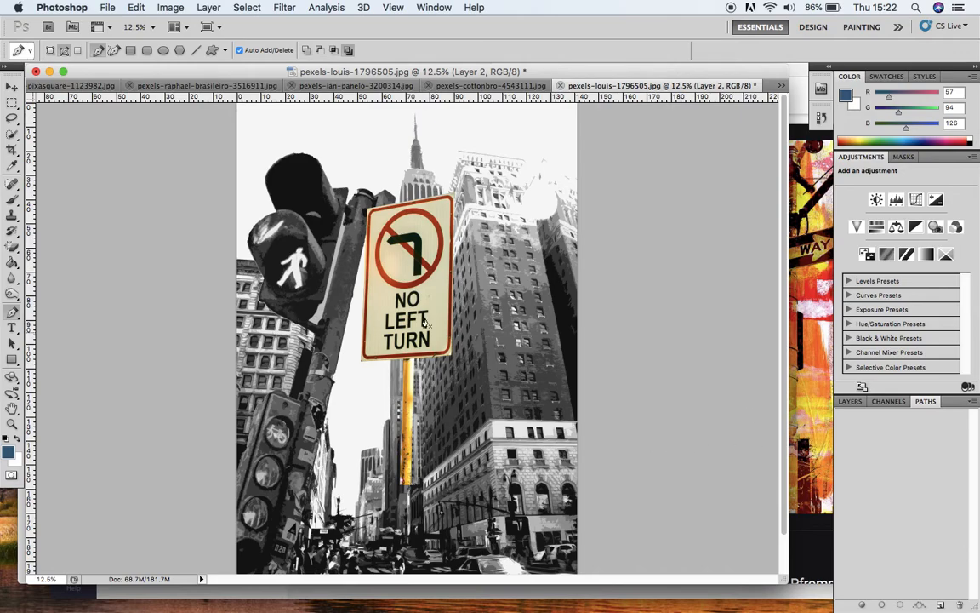
Step: Use Free Transform to rotate the pasted sign 11.04° counterclockwise and move it to the street photo's lower right
{"action": "left_click", "coordinate": [848, 402]}
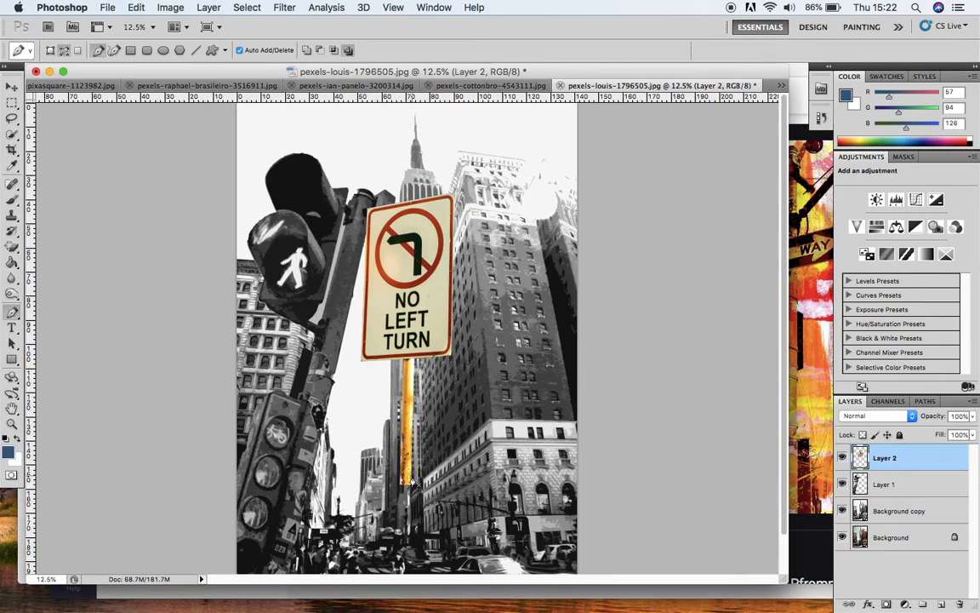
{"action": "left_click", "coordinate": [170, 9]}
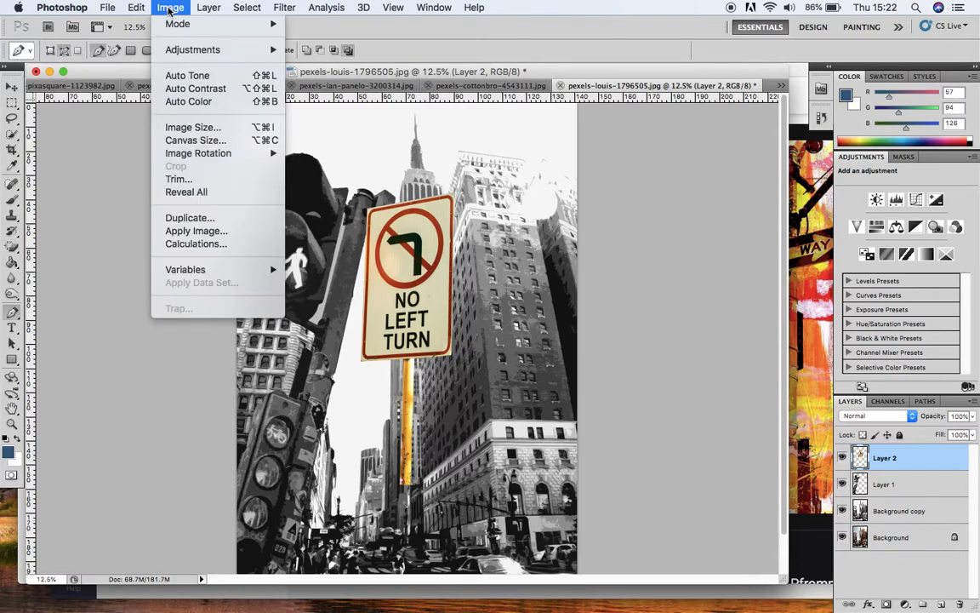
{"action": "mouse_move", "coordinate": [136, 9]}
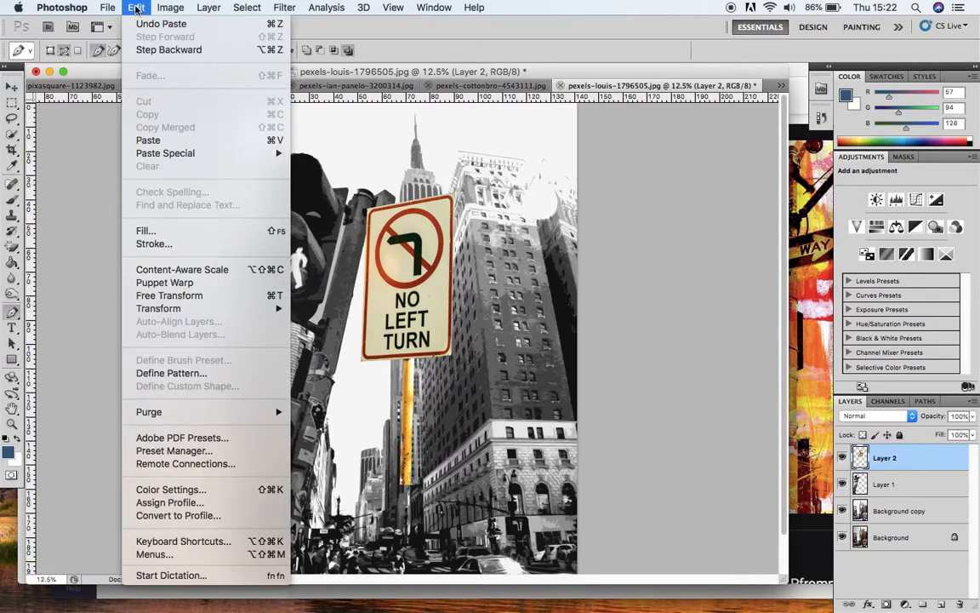
{"action": "left_click", "coordinate": [155, 298]}
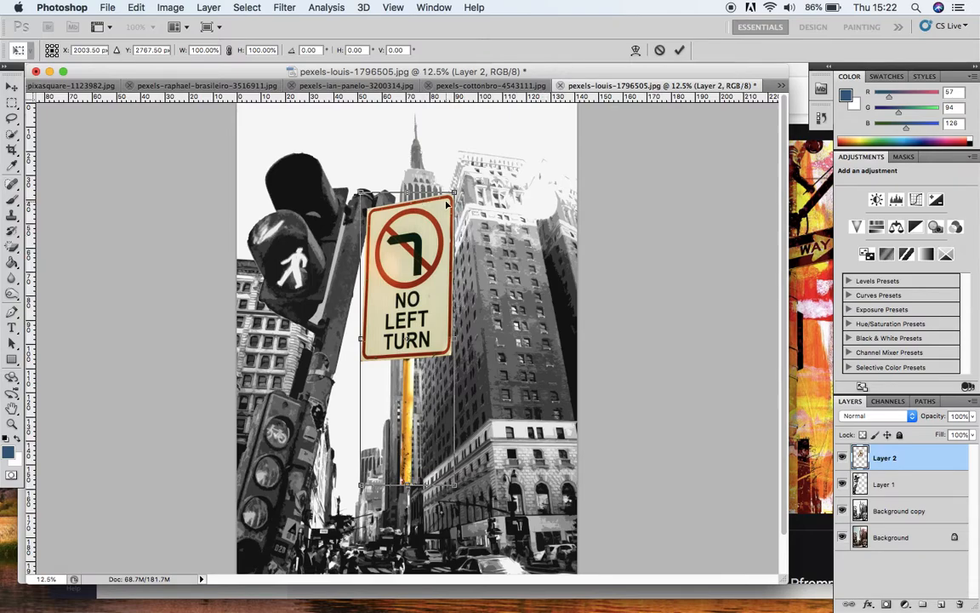
{"action": "left_click_drag", "start_coordinate": [410, 181], "coordinate": [381, 184]}
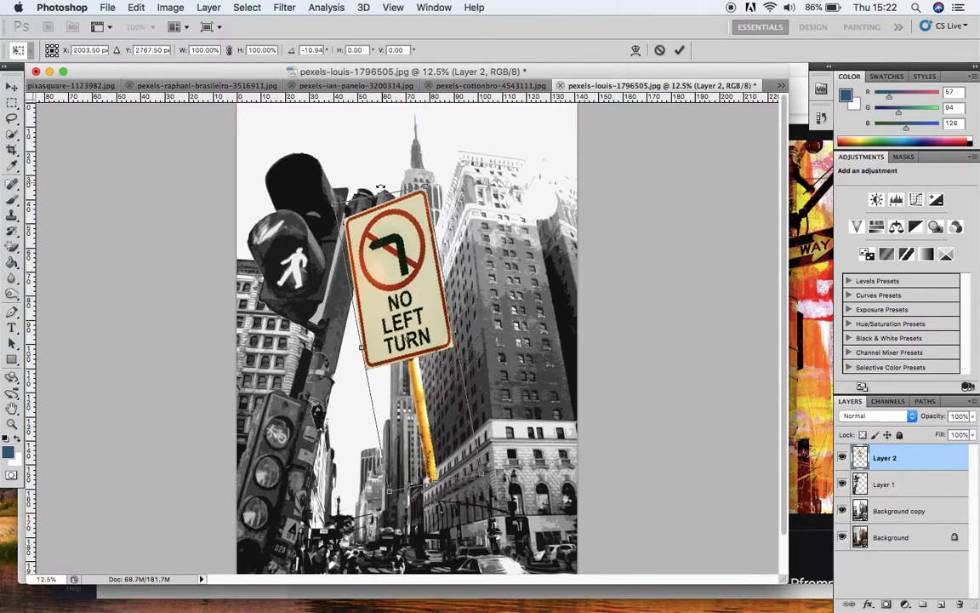
{"action": "left_click_drag", "start_coordinate": [403, 250], "coordinate": [506, 340]}
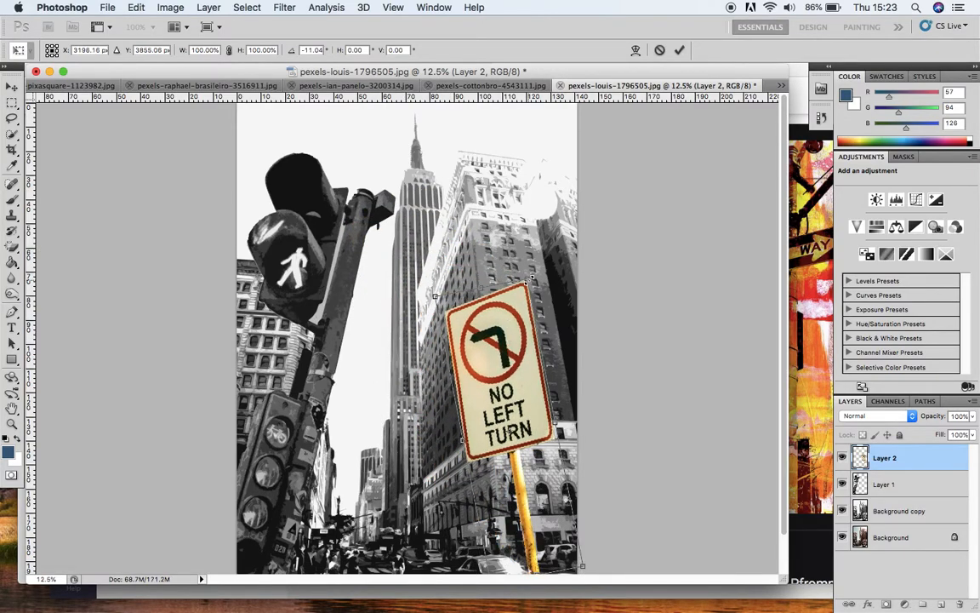
Step: Scale the sign proportionally to 95.03%, lower it so the pole runs off the photo's lower edge, and apply the transform
{"action": "mouse_move", "coordinate": [531, 278]}
{"action": "left_mouse_down"}
{"action": "mouse_move", "coordinate": [544, 246]}
{"action": "mouse_move", "coordinate": [520, 293]}
{"action": "left_mouse_up"}
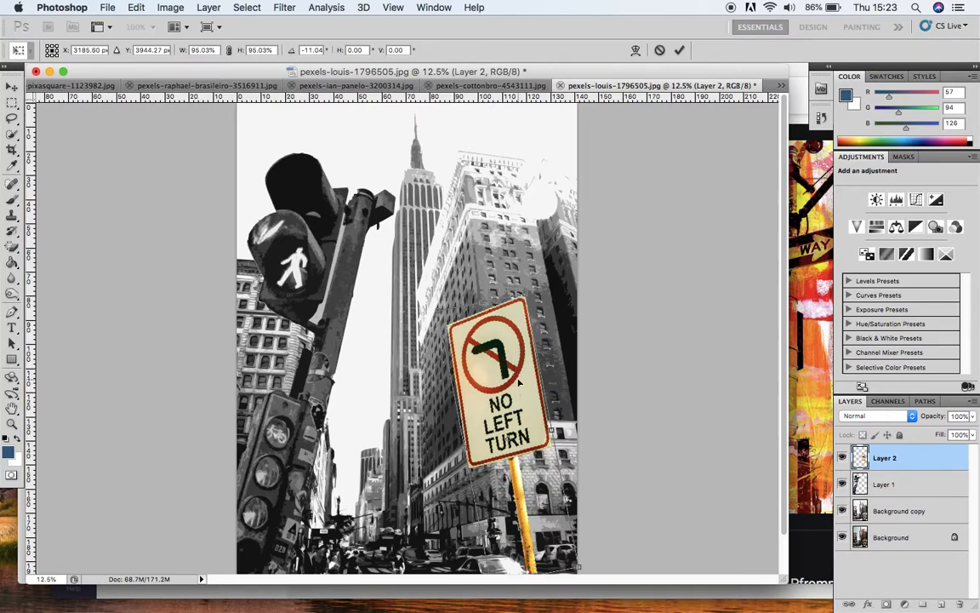
{"action": "left_click_drag", "start_coordinate": [519, 383], "coordinate": [517, 390]}
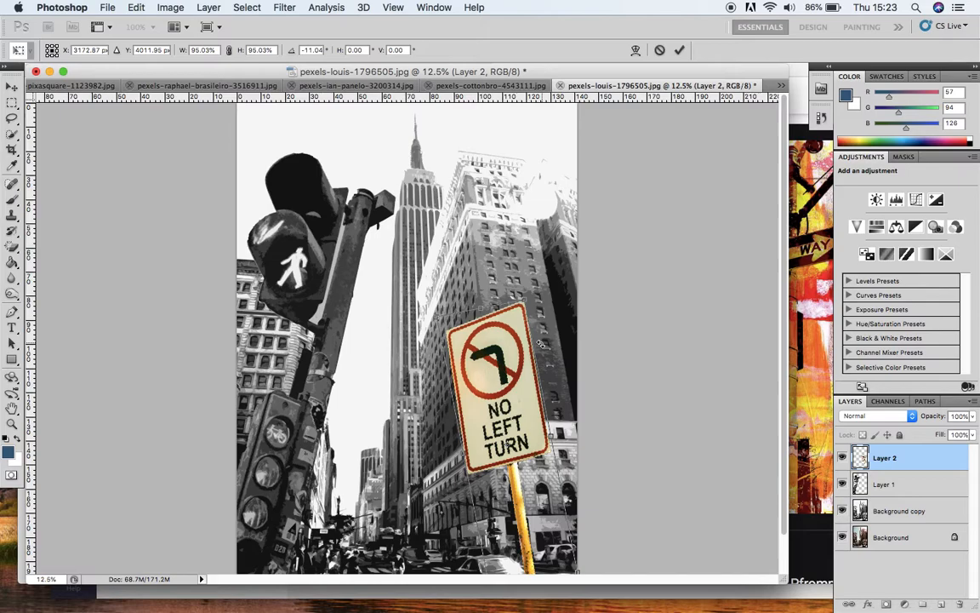
{"action": "key", "text": "Return"}
{"action": "key", "text": "p"}
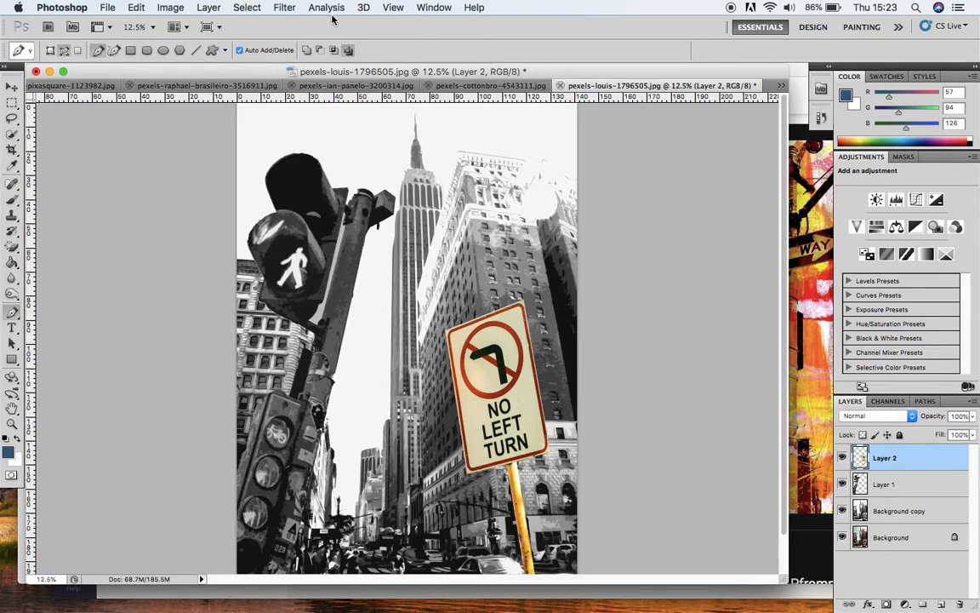
Step: Convert the sign layer to black and white with Reds at -92%, and reapply the Cutout filter to it
{"action": "left_click", "coordinate": [169, 8]}
{"action": "mouse_move", "coordinate": [264, 49]}
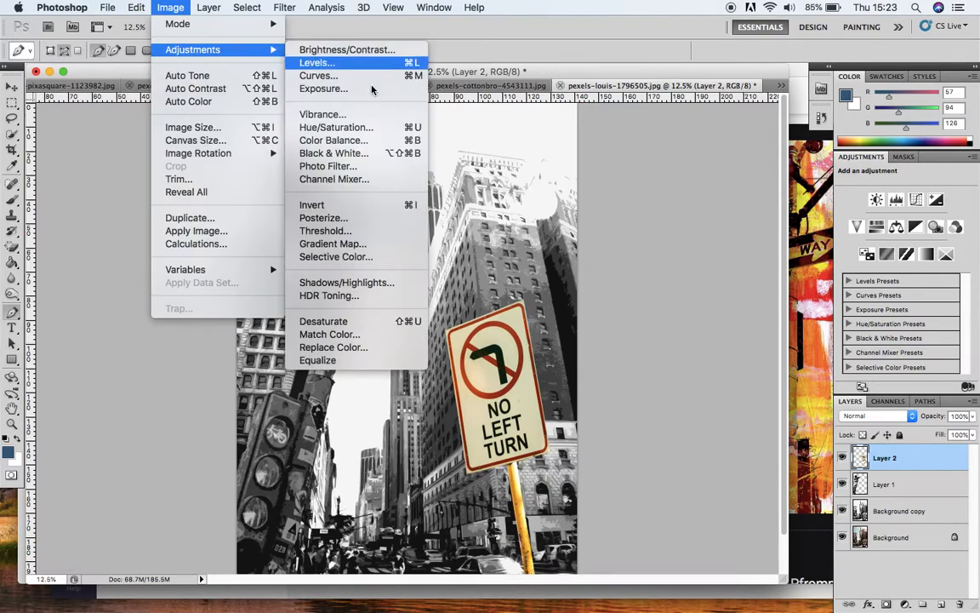
{"action": "left_click", "coordinate": [357, 153]}
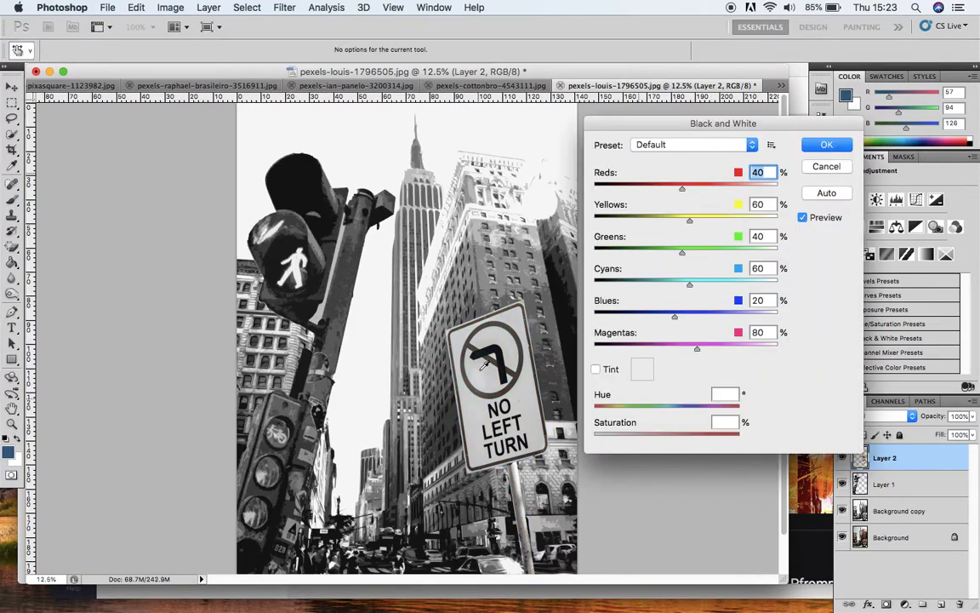
{"action": "left_click_drag", "start_coordinate": [681, 189], "coordinate": [634, 191]}
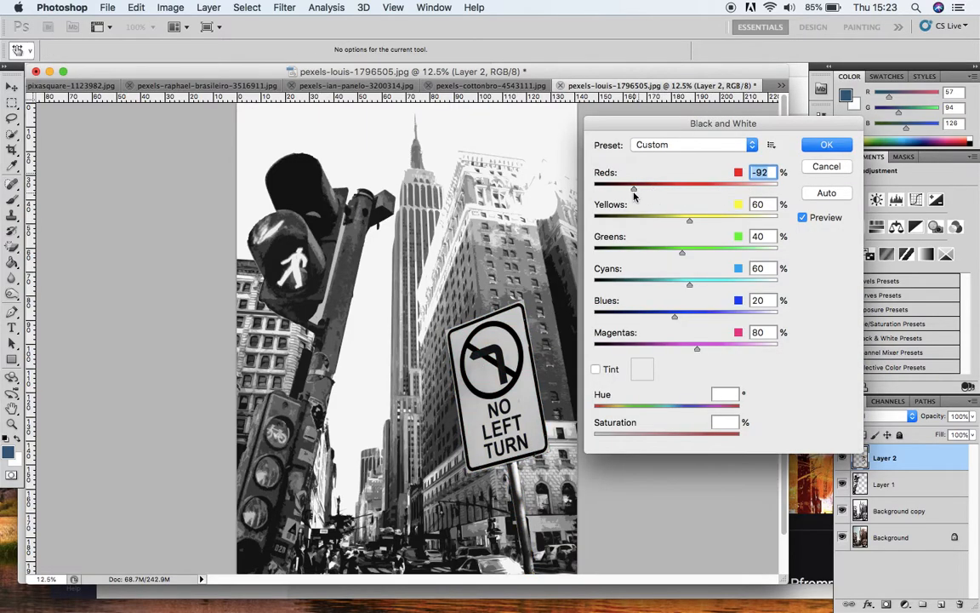
{"action": "left_click", "coordinate": [817, 149]}
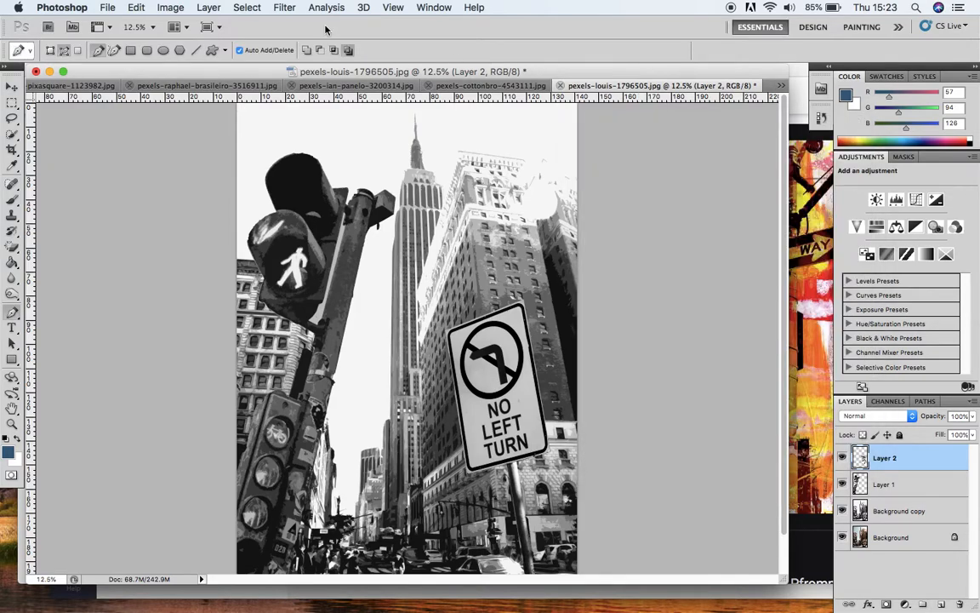
{"action": "left_click", "coordinate": [285, 7]}
{"action": "left_click", "coordinate": [290, 22]}
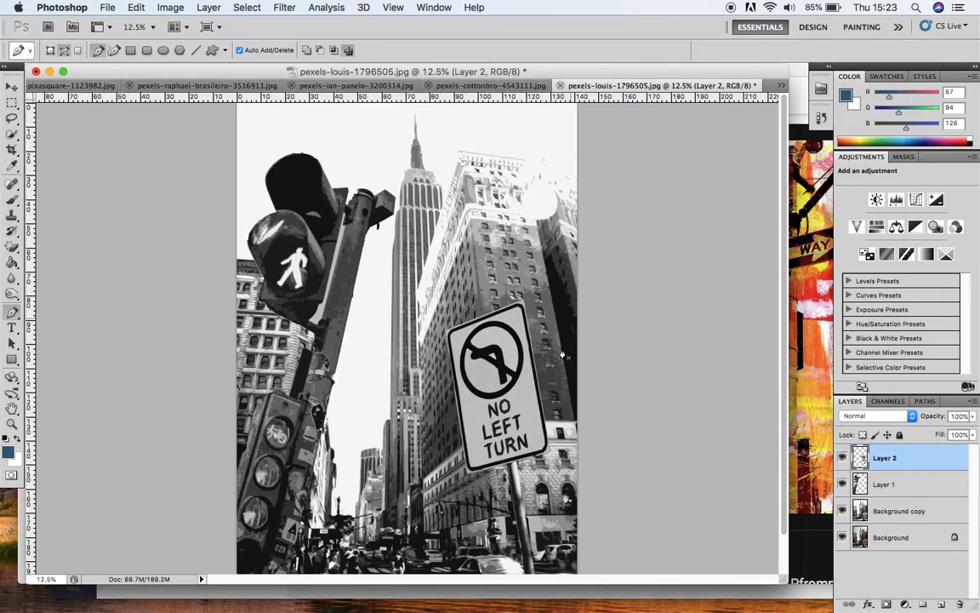
Step: Switch to Safari to look at the New York mixed media reference artwork, and return to Photoshop
{"action": "mouse_move", "coordinate": [534, 596]}
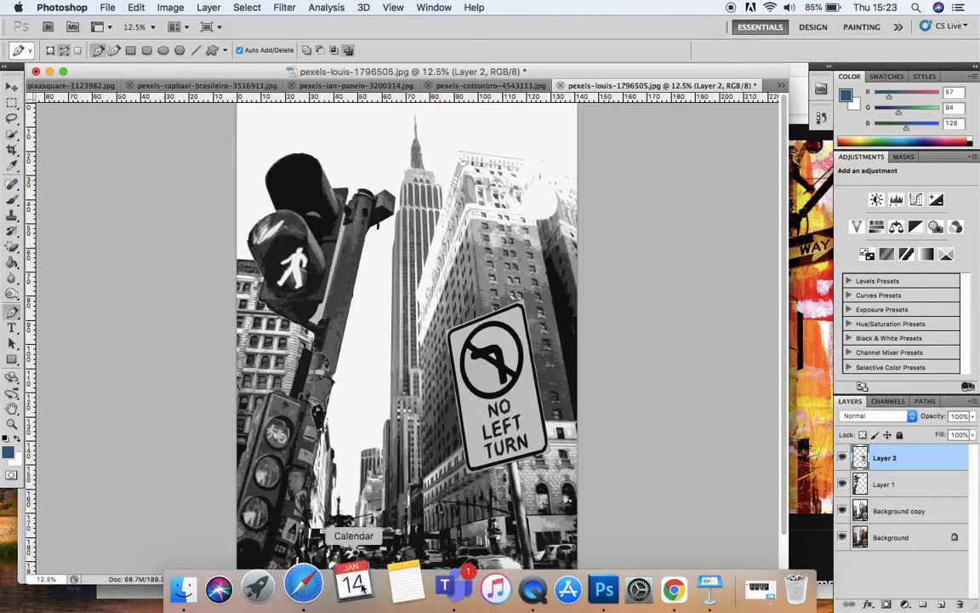
{"action": "left_click", "coordinate": [325, 599]}
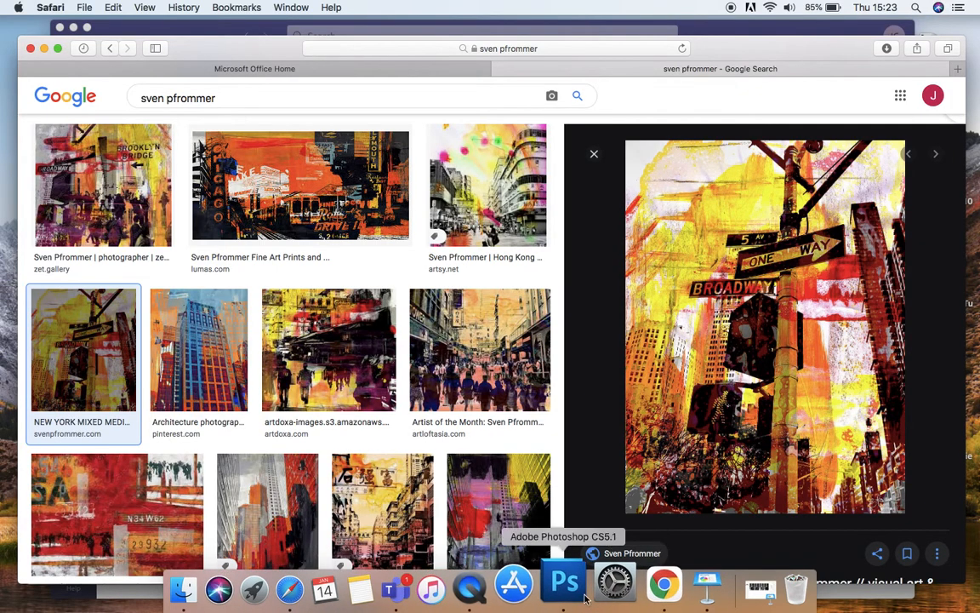
{"action": "left_click", "coordinate": [578, 593]}
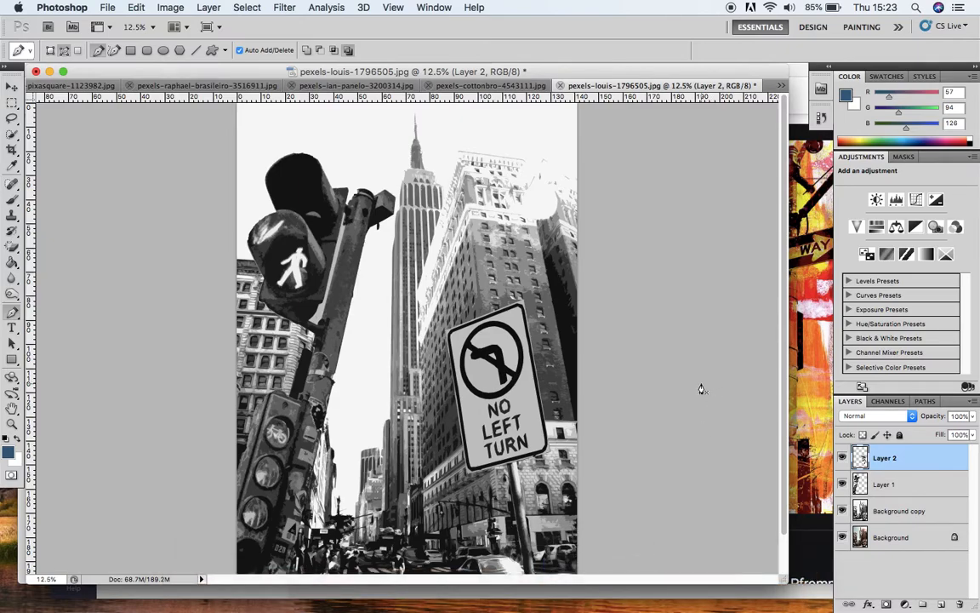
Step: Set up the Brush tool with a hard round tip at 764 px and 100% hardness
{"action": "left_click", "coordinate": [10, 202]}
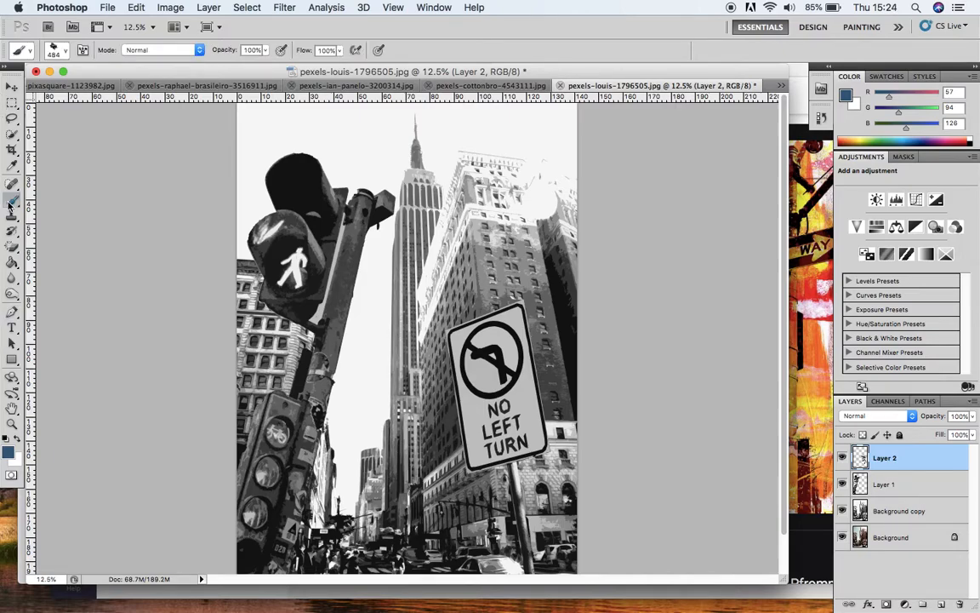
{"action": "left_click", "coordinate": [54, 51]}
{"action": "left_click", "coordinate": [27, 146]}
{"action": "scroll", "coordinate": [128, 153], "scroll_direction": "up", "scroll_amount": 2}
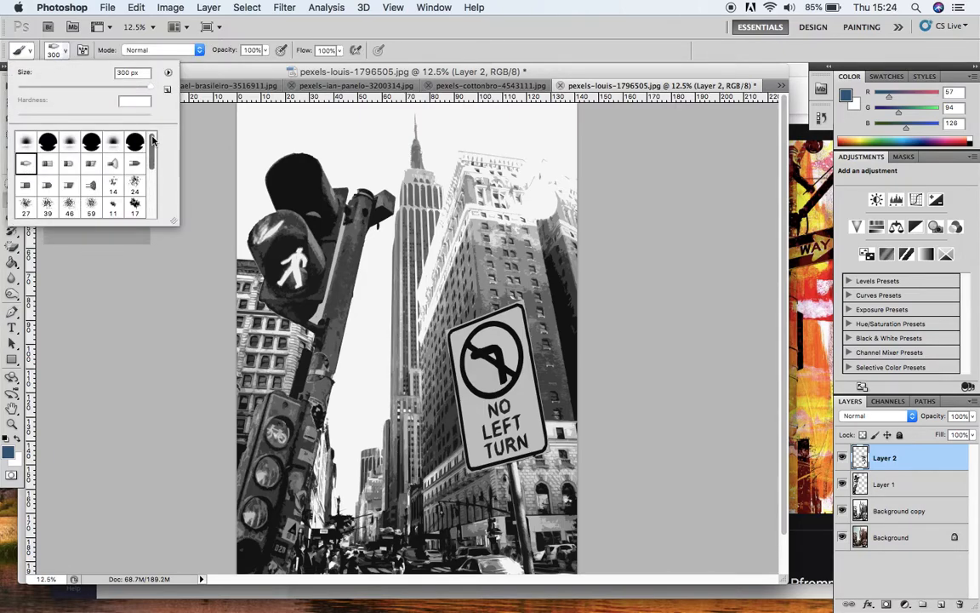
{"action": "left_click", "coordinate": [26, 145]}
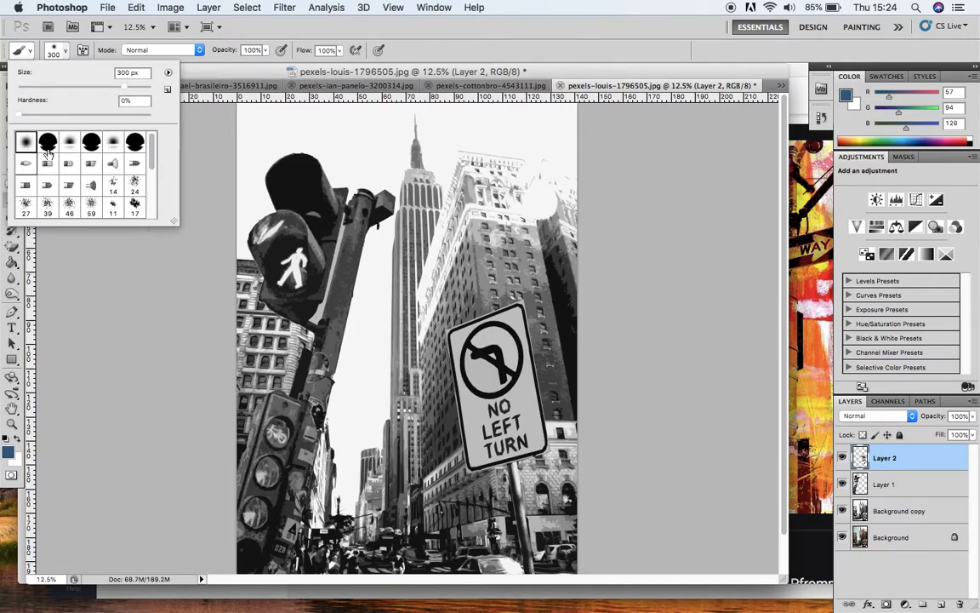
{"action": "left_click", "coordinate": [43, 138]}
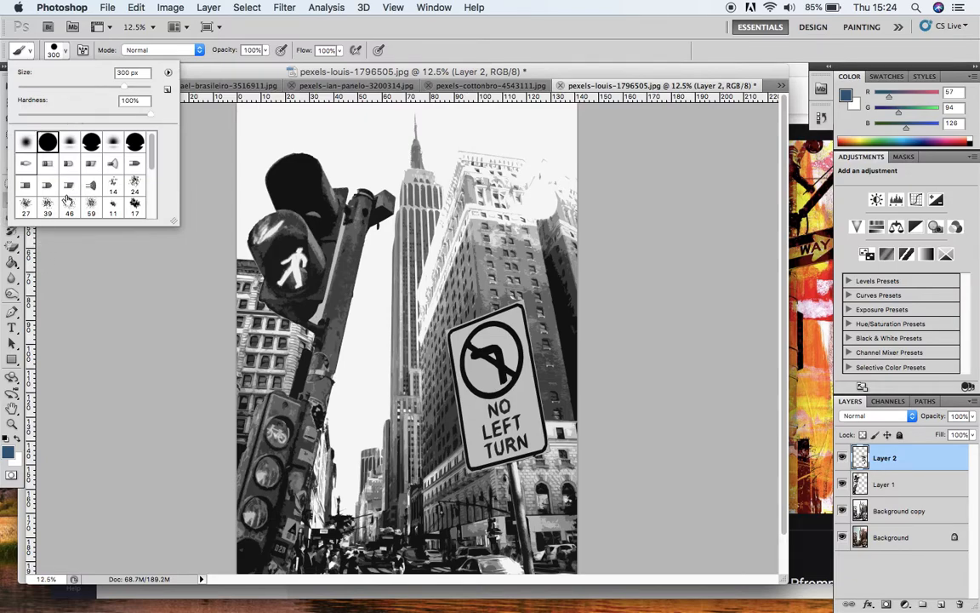
{"action": "mouse_move", "coordinate": [124, 86]}
{"action": "left_mouse_down"}
{"action": "mouse_move", "coordinate": [99, 89]}
{"action": "mouse_move", "coordinate": [133, 87]}
{"action": "left_mouse_up"}
{"action": "mouse_move", "coordinate": [130, 89]}
{"action": "left_mouse_down"}
{"action": "mouse_move", "coordinate": [39, 83]}
{"action": "mouse_move", "coordinate": [130, 91]}
{"action": "left_mouse_up"}
{"action": "left_click_drag", "start_coordinate": [126, 91], "coordinate": [130, 89]}
{"action": "left_click", "coordinate": [47, 434]}
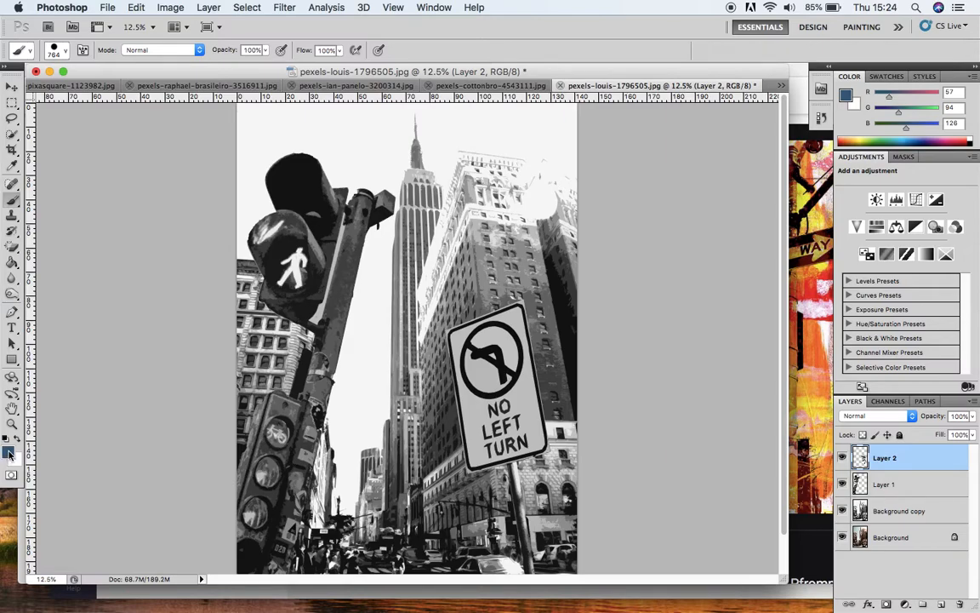
Step: Set the foreground colour to orange f66b1f and return to the Brush tool
{"action": "left_click", "coordinate": [9, 454]}
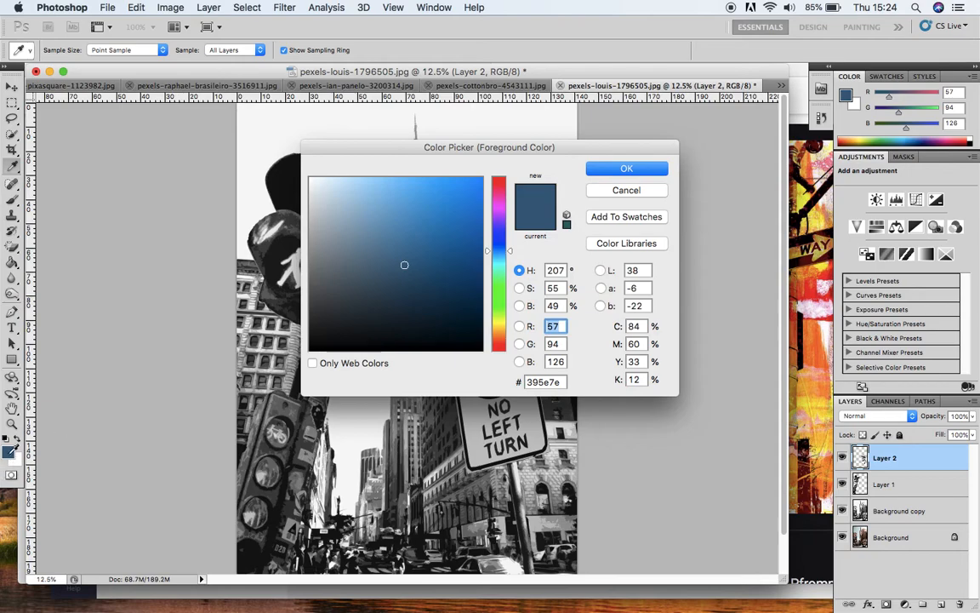
{"action": "left_click_drag", "start_coordinate": [498, 322], "coordinate": [501, 342]}
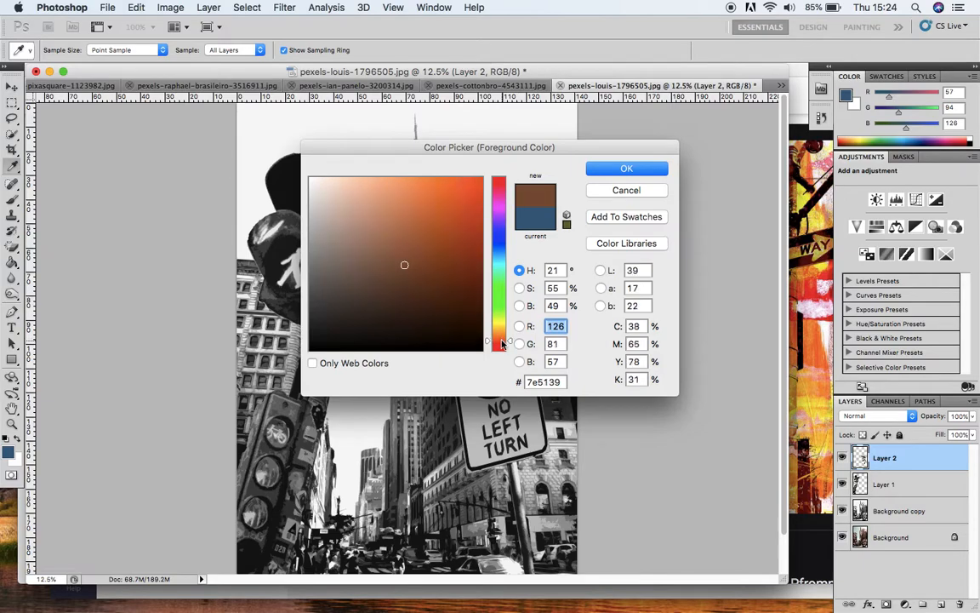
{"action": "left_click", "coordinate": [460, 183]}
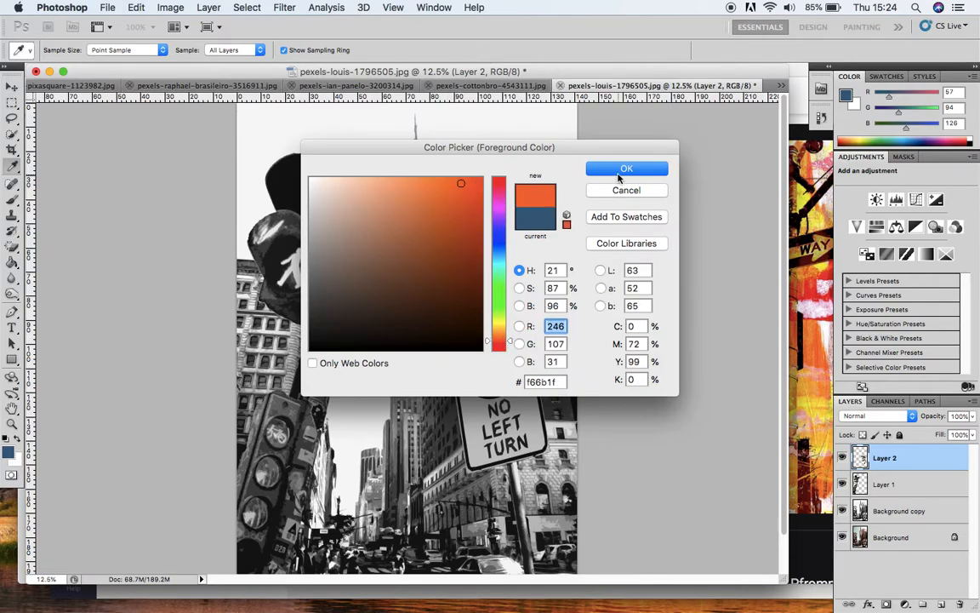
{"action": "left_click", "coordinate": [618, 171]}
{"action": "key", "text": "b"}
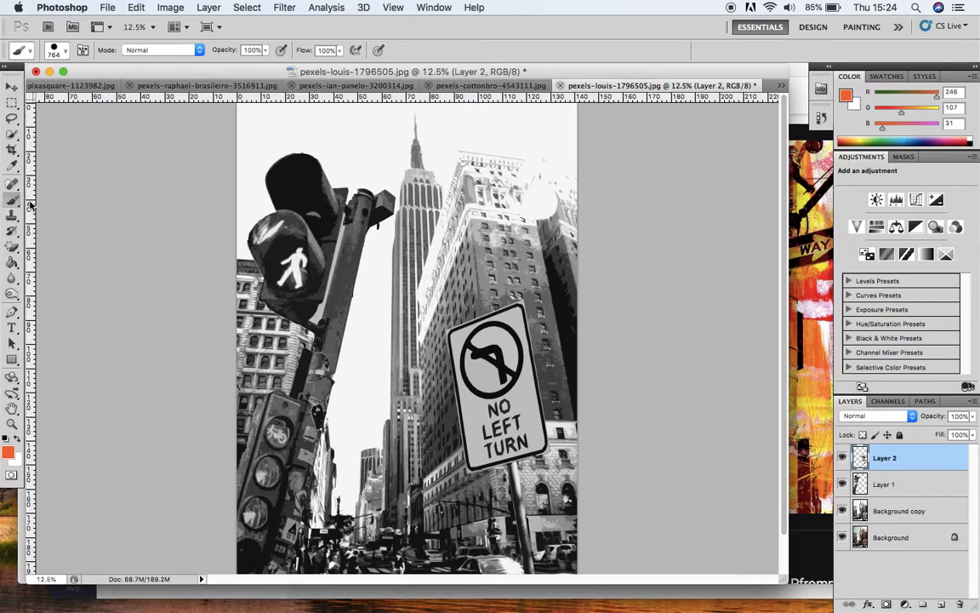
Step: Try a thick hard-edged orange brush stroke running diagonally from the traffic light across the skyscrapers
{"action": "left_click", "coordinate": [67, 53]}
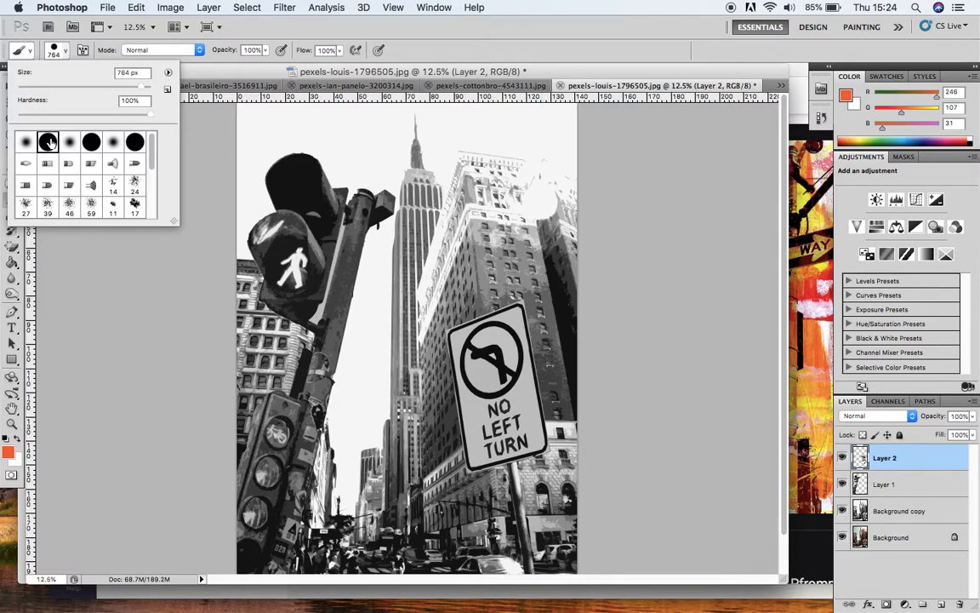
{"action": "left_click", "coordinate": [48, 142]}
{"action": "mouse_move", "coordinate": [279, 328]}
{"action": "left_mouse_down"}
{"action": "mouse_move", "coordinate": [349, 288]}
{"action": "mouse_move", "coordinate": [480, 247]}
{"action": "left_mouse_up"}
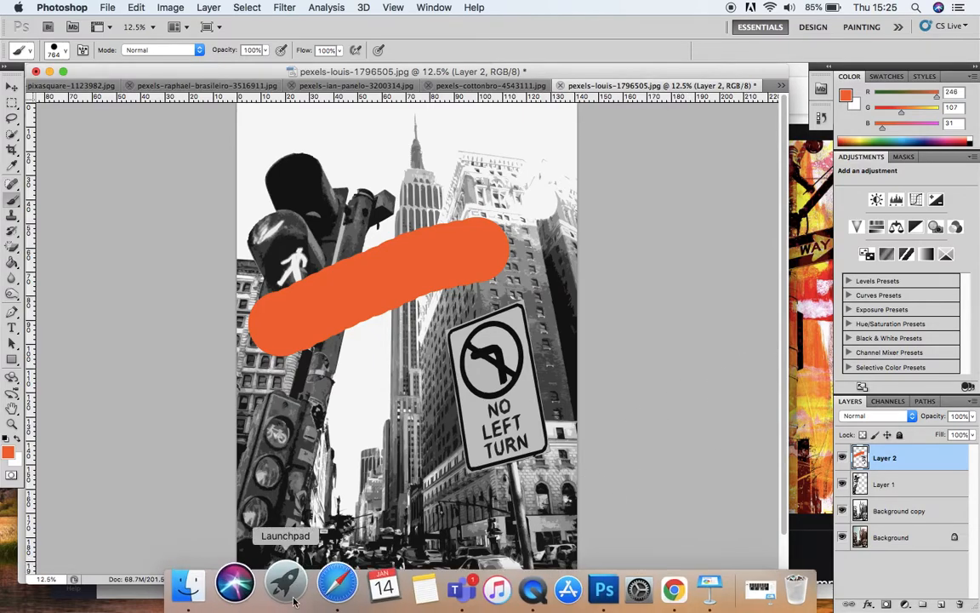
Step: Switch to Safari to compare the stroke with the reference artwork's paint texture, and return to Photoshop
{"action": "left_click", "coordinate": [322, 587]}
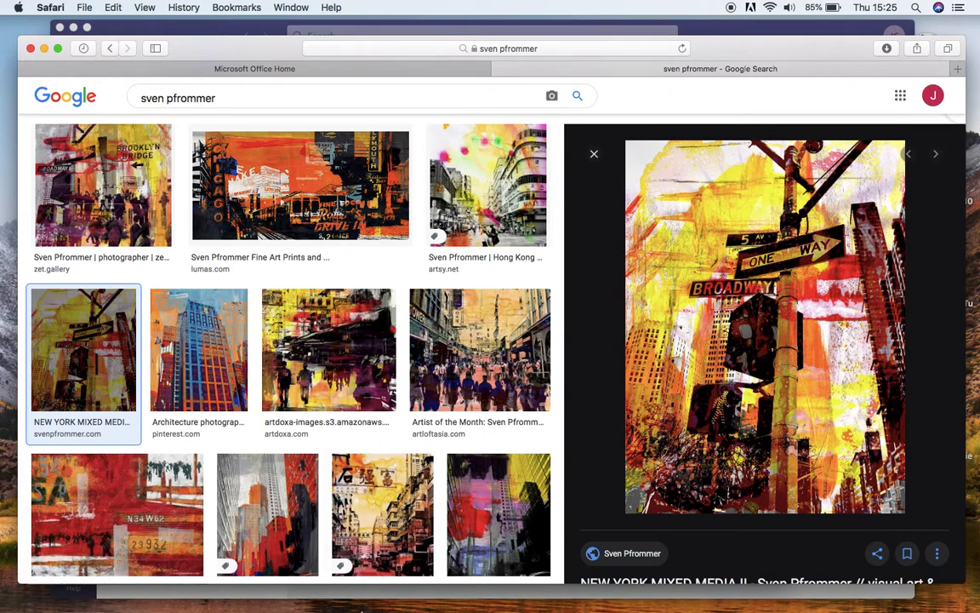
{"action": "mouse_move", "coordinate": [463, 606]}
{"action": "left_click", "coordinate": [572, 586]}
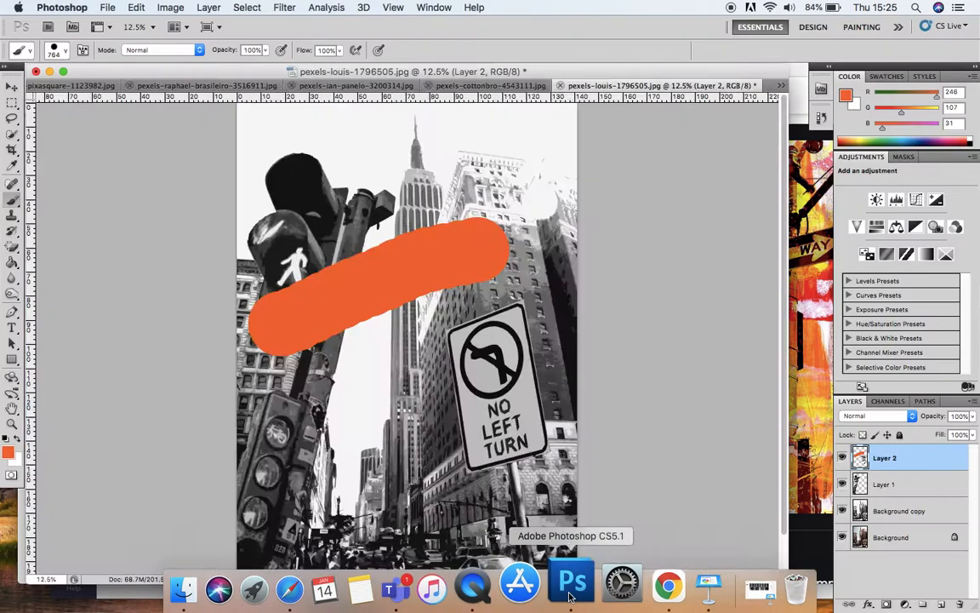
Step: Undo the hard orange stroke through the history and switch the brush to the soft round tip with 0% hardness
{"action": "left_click", "coordinate": [821, 117]}
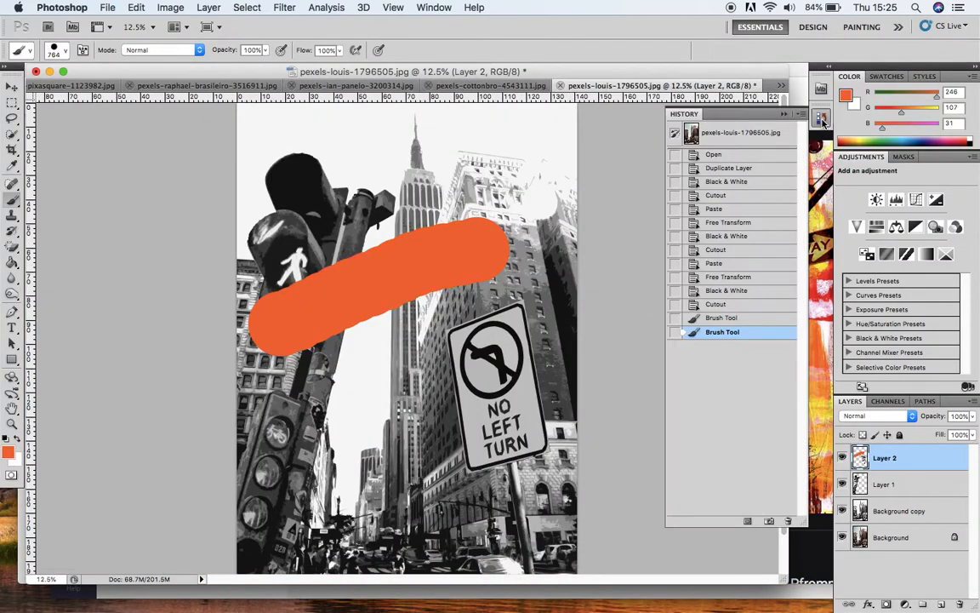
{"action": "left_click", "coordinate": [703, 319]}
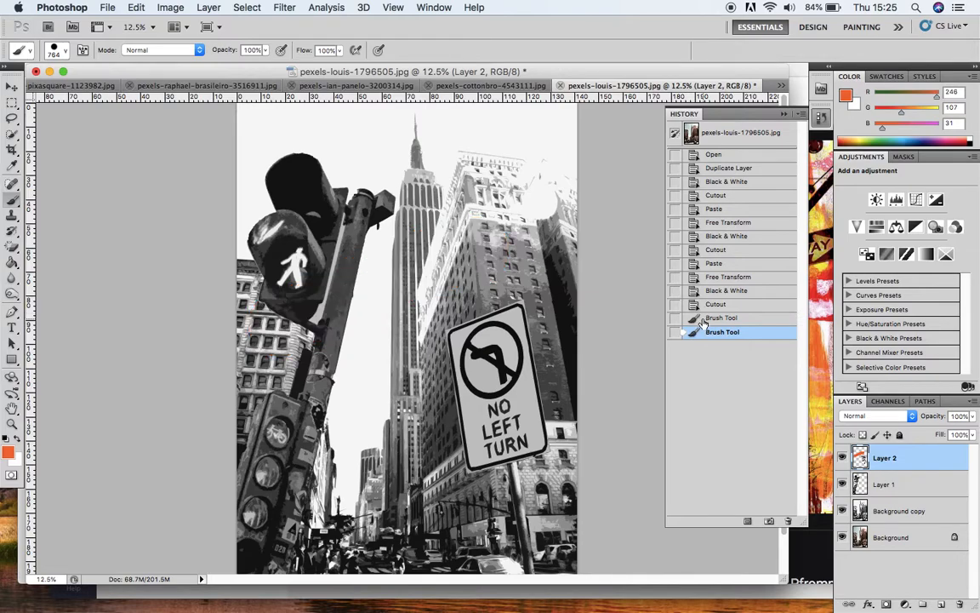
{"action": "left_click", "coordinate": [63, 53]}
{"action": "left_click", "coordinate": [26, 145]}
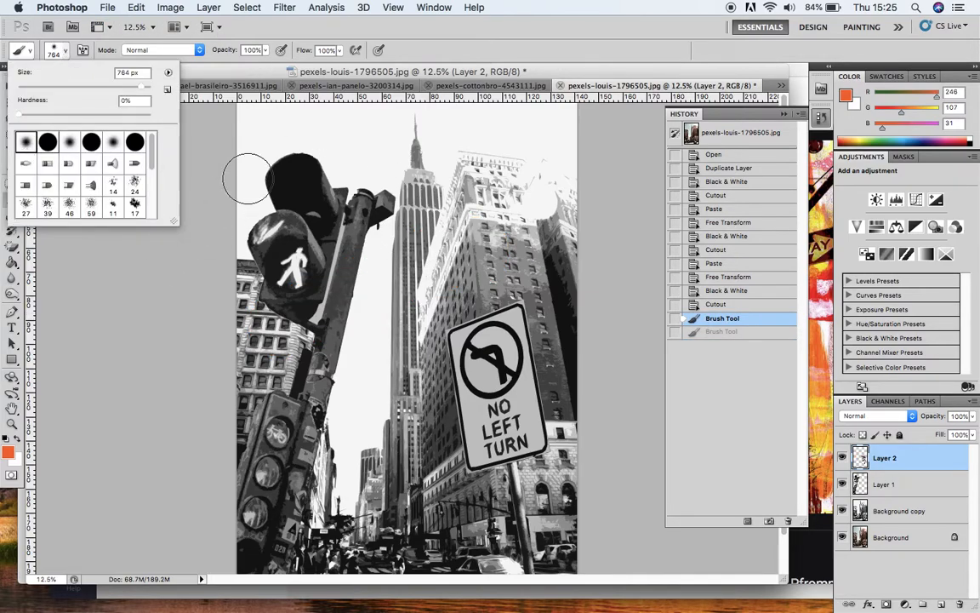
Step: Try a soft orange stroke from the sky above the traffic light down across the tower, and undo it
{"action": "left_click", "coordinate": [285, 137]}
{"action": "mouse_move", "coordinate": [344, 170]}
{"action": "left_mouse_down"}
{"action": "mouse_move", "coordinate": [388, 241]}
{"action": "mouse_move", "coordinate": [412, 332]}
{"action": "left_mouse_up"}
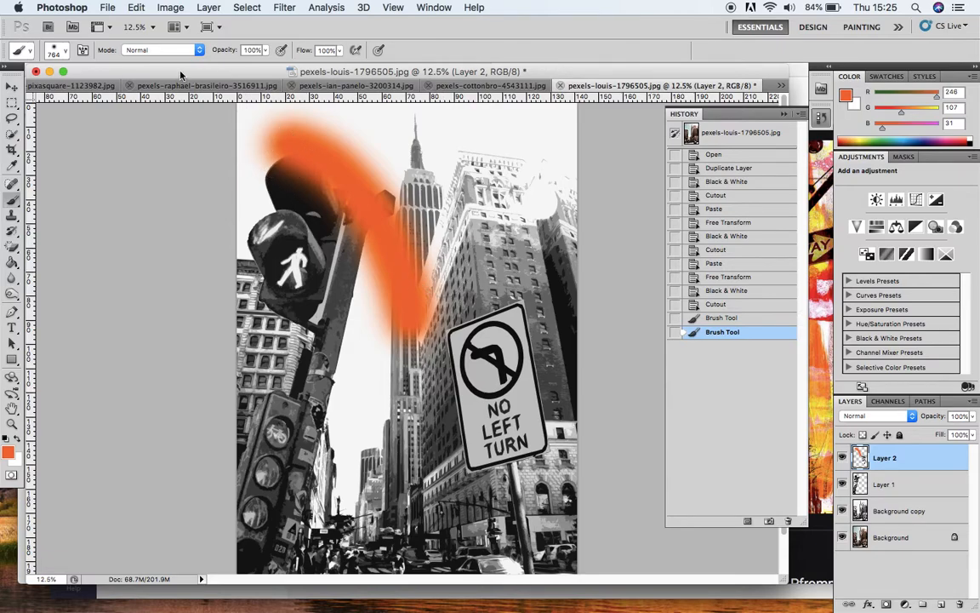
{"action": "left_click", "coordinate": [729, 320]}
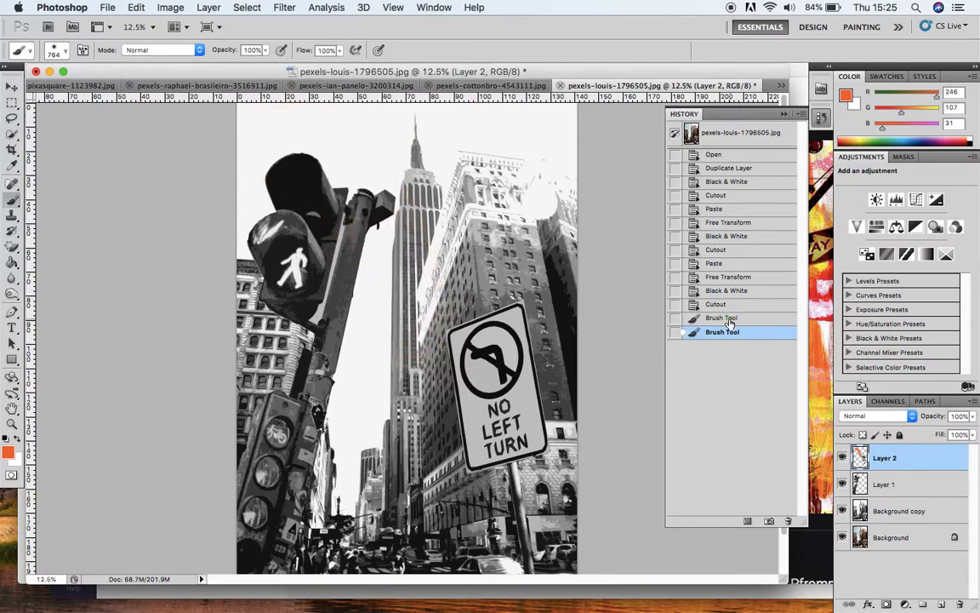
Step: Set the brush opacity to 41% and its size to 1557 px
{"action": "left_click", "coordinate": [267, 52]}
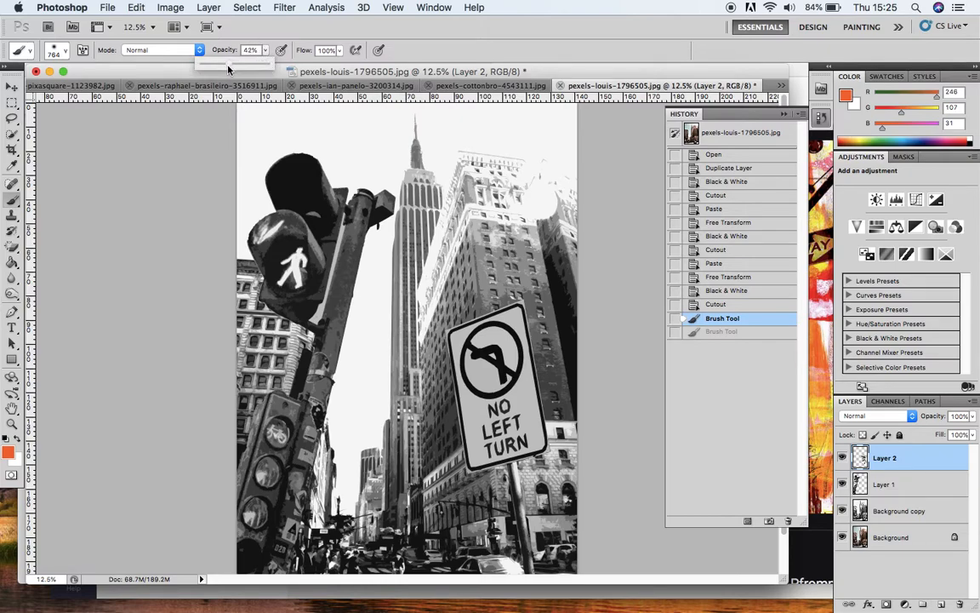
{"action": "left_click", "coordinate": [65, 52]}
{"action": "left_click_drag", "start_coordinate": [142, 91], "coordinate": [147, 89]}
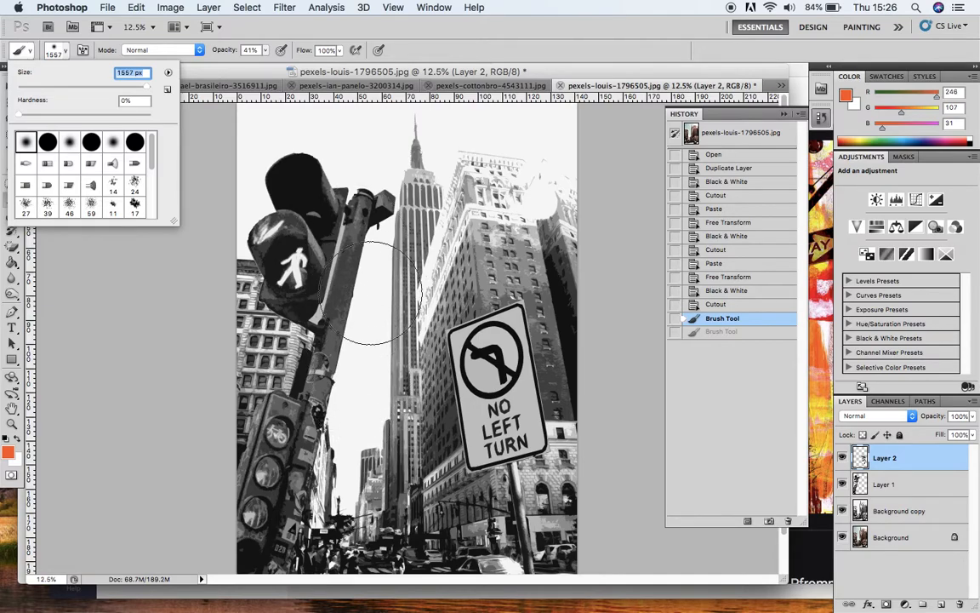
{"action": "key", "text": "Return"}
Step: Paint translucent orange strokes over the sky, the traffic light pole and the buildings around the sign
{"action": "mouse_move", "coordinate": [323, 195]}
{"action": "left_mouse_down"}
{"action": "mouse_move", "coordinate": [375, 247]}
{"action": "mouse_move", "coordinate": [350, 415]}
{"action": "mouse_move", "coordinate": [271, 409]}
{"action": "mouse_move", "coordinate": [336, 391]}
{"action": "mouse_move", "coordinate": [264, 349]}
{"action": "left_mouse_up"}
{"action": "left_click_drag", "start_coordinate": [357, 417], "coordinate": [417, 425]}
{"action": "mouse_move", "coordinate": [476, 409]}
{"action": "left_mouse_down"}
{"action": "mouse_move", "coordinate": [495, 285]}
{"action": "mouse_move", "coordinate": [464, 164]}
{"action": "mouse_move", "coordinate": [509, 168]}
{"action": "mouse_move", "coordinate": [470, 98]}
{"action": "mouse_move", "coordinate": [530, 110]}
{"action": "mouse_move", "coordinate": [617, 193]}
{"action": "mouse_move", "coordinate": [608, 255]}
{"action": "left_mouse_up"}
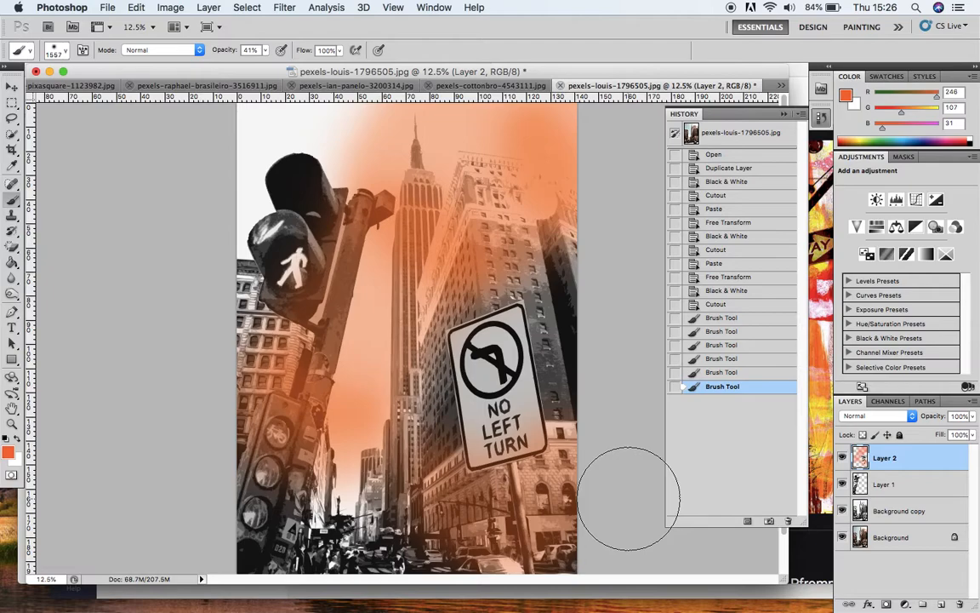
{"action": "mouse_move", "coordinate": [509, 96]}
{"action": "left_mouse_down"}
{"action": "mouse_move", "coordinate": [502, 163]}
{"action": "mouse_move", "coordinate": [481, 187]}
{"action": "left_mouse_up"}
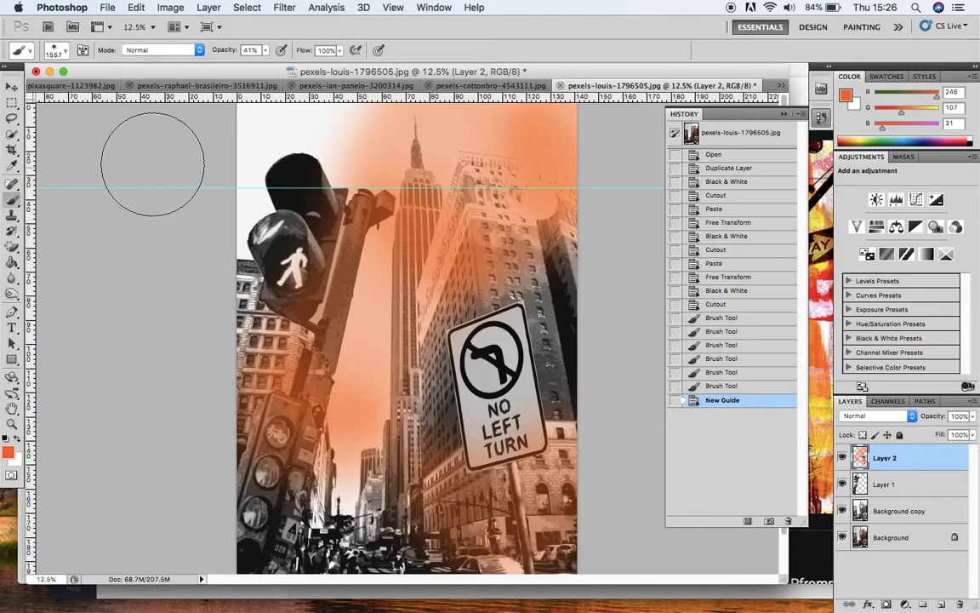
{"action": "left_click", "coordinate": [398, 8]}
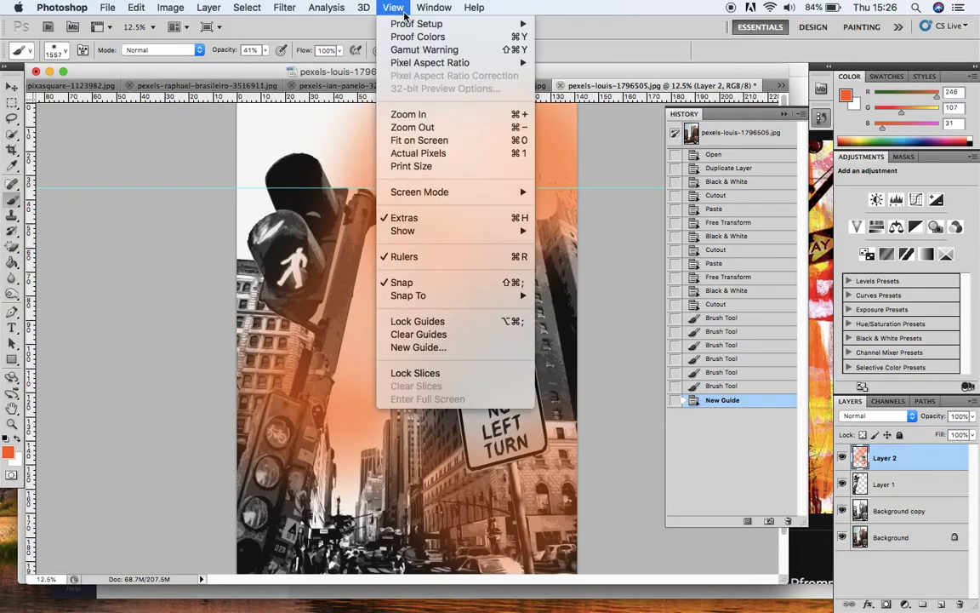
{"action": "left_click", "coordinate": [417, 334]}
Step: Paint more orange over the photo's upper-right sky and building tops, and undo the last two strokes
{"action": "mouse_move", "coordinate": [506, 163]}
{"action": "left_mouse_down"}
{"action": "mouse_move", "coordinate": [466, 149]}
{"action": "mouse_move", "coordinate": [478, 203]}
{"action": "mouse_move", "coordinate": [476, 188]}
{"action": "mouse_move", "coordinate": [487, 195]}
{"action": "mouse_move", "coordinate": [507, 175]}
{"action": "mouse_move", "coordinate": [538, 181]}
{"action": "mouse_move", "coordinate": [543, 208]}
{"action": "mouse_move", "coordinate": [540, 175]}
{"action": "left_mouse_up"}
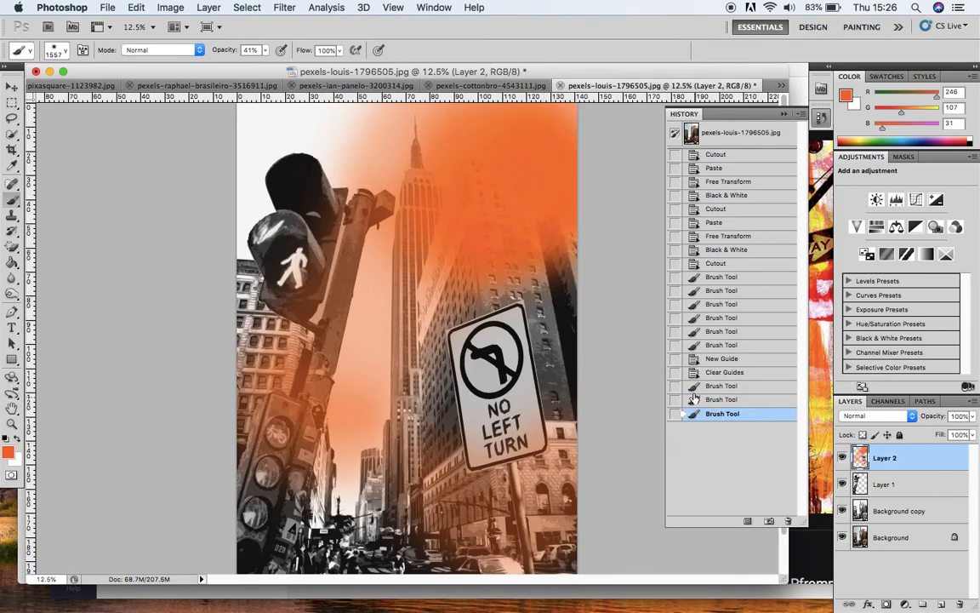
{"action": "left_click", "coordinate": [734, 385]}
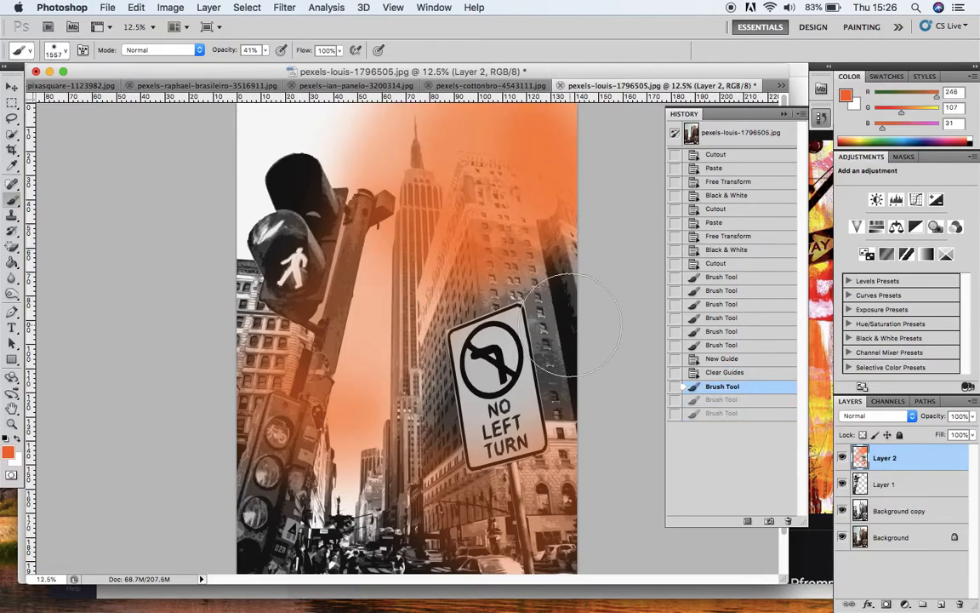
Step: Set the foreground colour to yellow #f6da1f and paint translucent strokes over the traffic light, the street and the tall buildings' upper part
{"action": "left_click", "coordinate": [7, 453]}
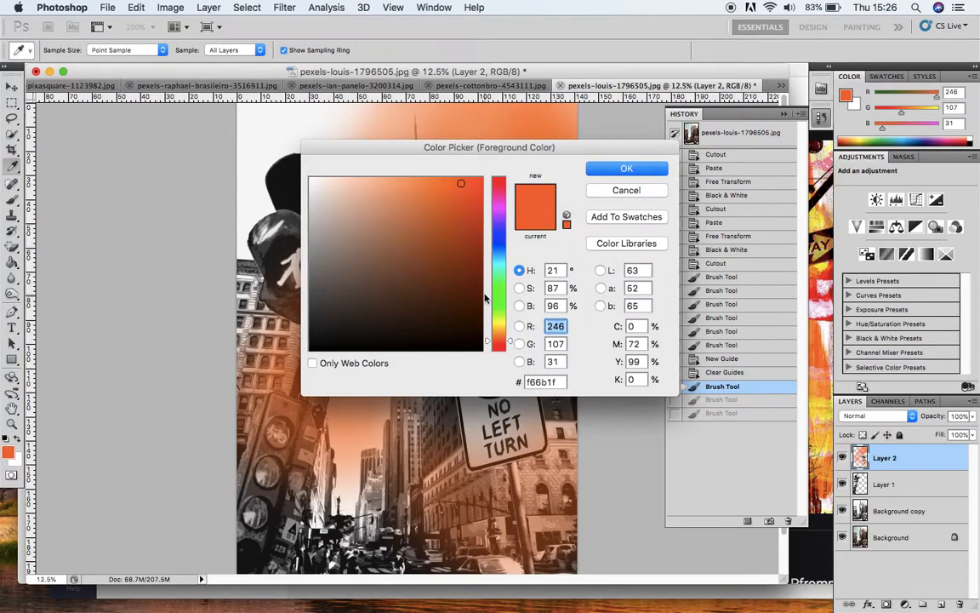
{"action": "left_click", "coordinate": [497, 328]}
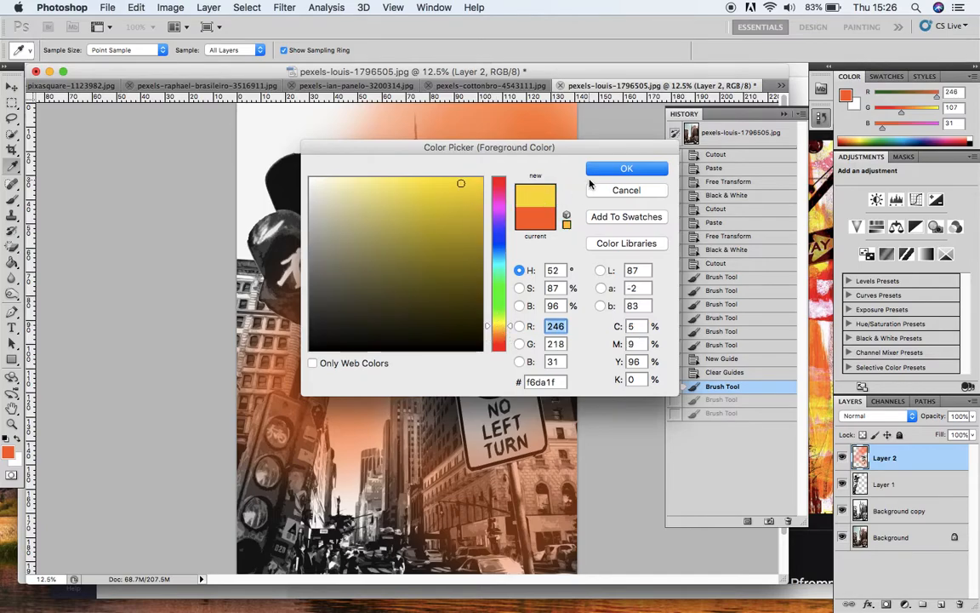
{"action": "left_click", "coordinate": [624, 166]}
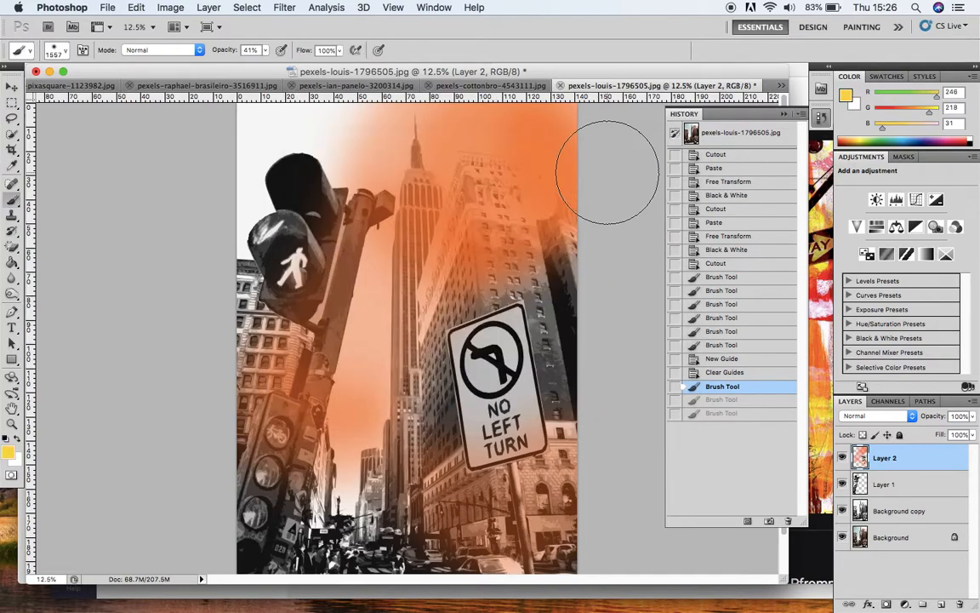
{"action": "mouse_move", "coordinate": [229, 164]}
{"action": "left_mouse_down"}
{"action": "mouse_move", "coordinate": [207, 383]}
{"action": "mouse_move", "coordinate": [308, 472]}
{"action": "mouse_move", "coordinate": [272, 498]}
{"action": "mouse_move", "coordinate": [349, 476]}
{"action": "mouse_move", "coordinate": [281, 417]}
{"action": "mouse_move", "coordinate": [371, 442]}
{"action": "mouse_move", "coordinate": [341, 400]}
{"action": "mouse_move", "coordinate": [383, 426]}
{"action": "left_mouse_up"}
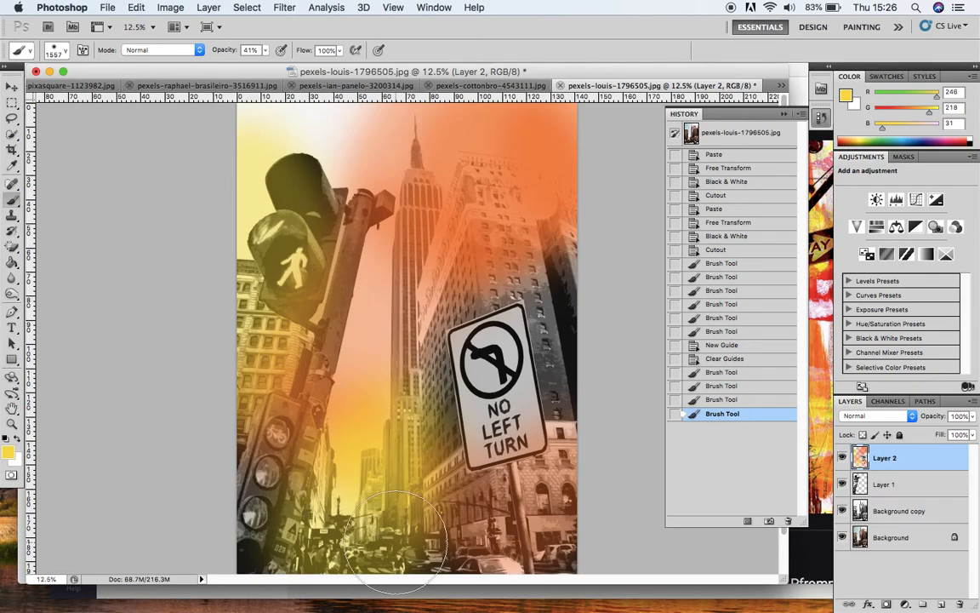
{"action": "mouse_move", "coordinate": [451, 243]}
{"action": "left_mouse_down"}
{"action": "mouse_move", "coordinate": [523, 247]}
{"action": "mouse_move", "coordinate": [542, 196]}
{"action": "mouse_move", "coordinate": [591, 207]}
{"action": "mouse_move", "coordinate": [547, 204]}
{"action": "mouse_move", "coordinate": [536, 217]}
{"action": "left_mouse_up"}
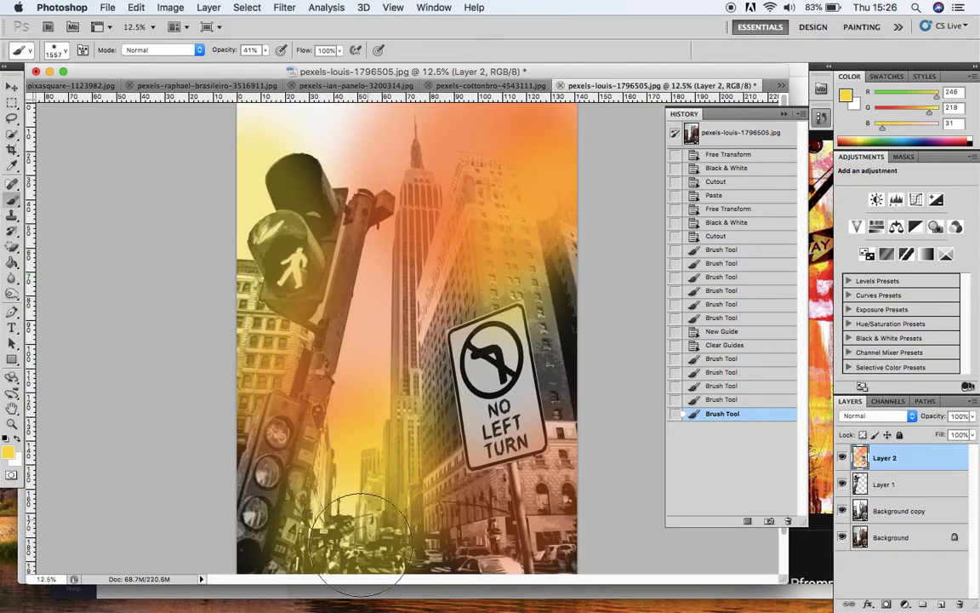
Step: Switch to Safari to examine the colours and layering of the street-sign reference artwork, and return to Photoshop
{"action": "mouse_move", "coordinate": [347, 609]}
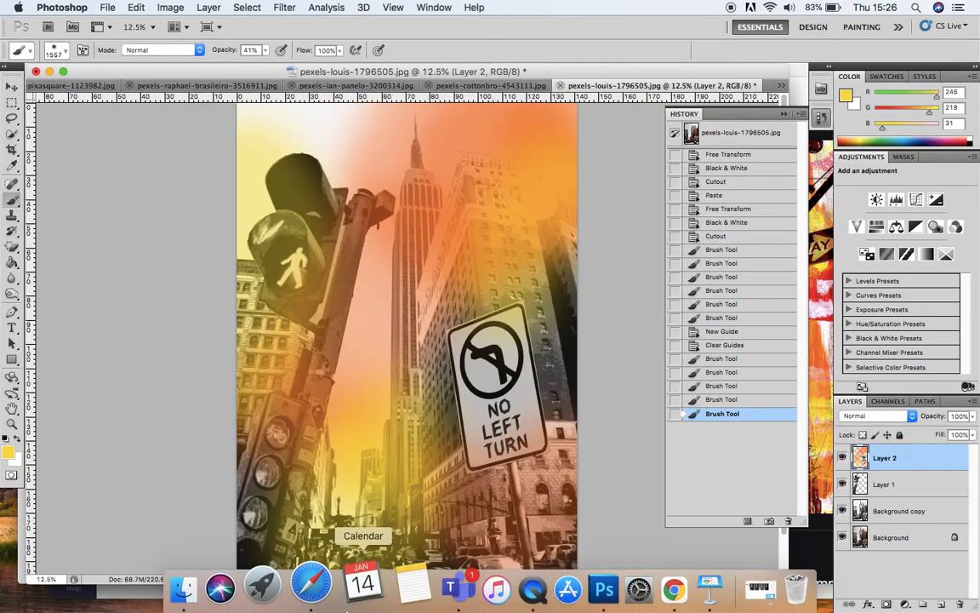
{"action": "left_click", "coordinate": [324, 585]}
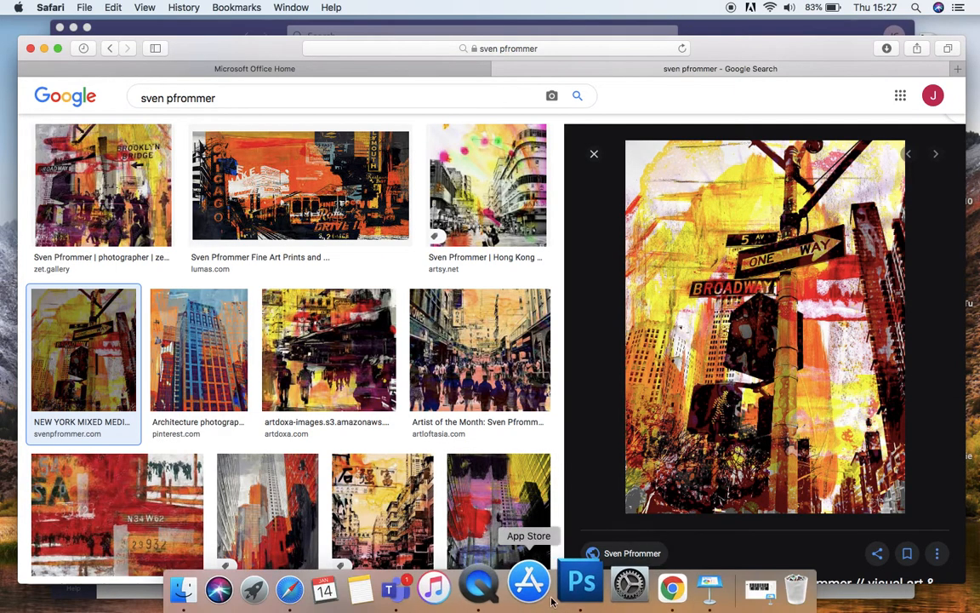
{"action": "left_click", "coordinate": [579, 586]}
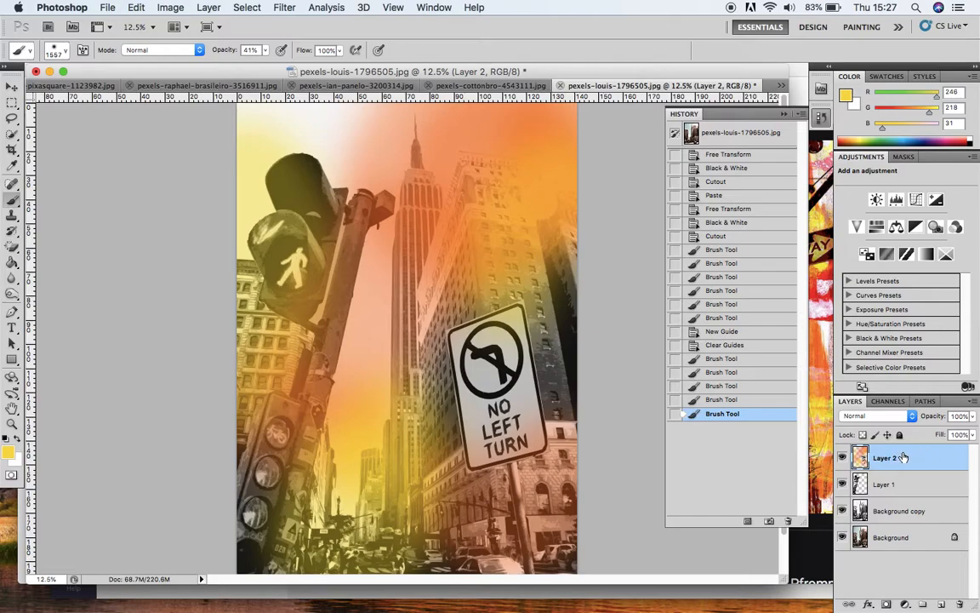
Step: Move Layer 2 beneath Layer 1, and paint yellow strokes on Layer 1 around the traffic light and the photo's left edge
{"action": "left_click_drag", "start_coordinate": [920, 456], "coordinate": [918, 498]}
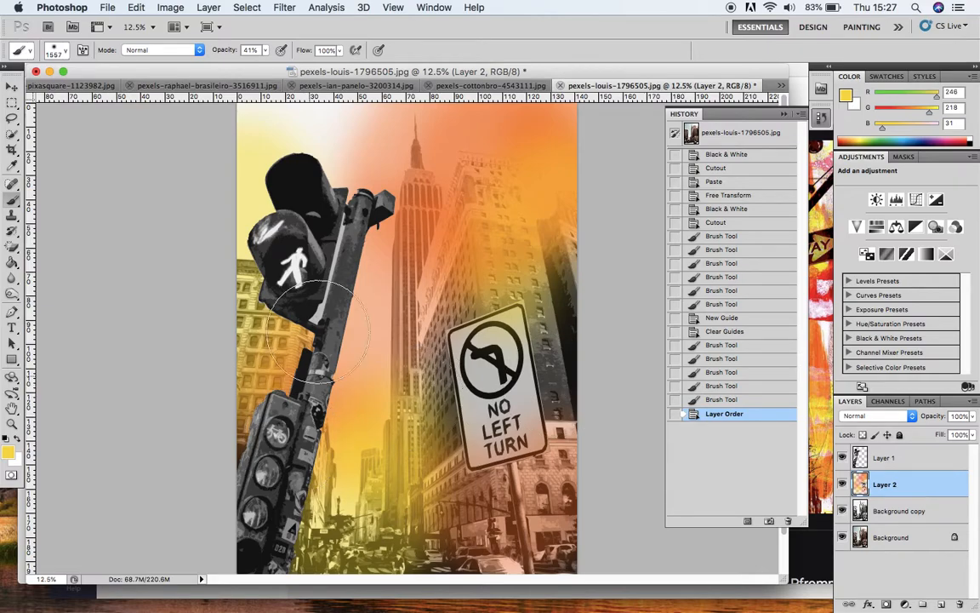
{"action": "left_click", "coordinate": [913, 458]}
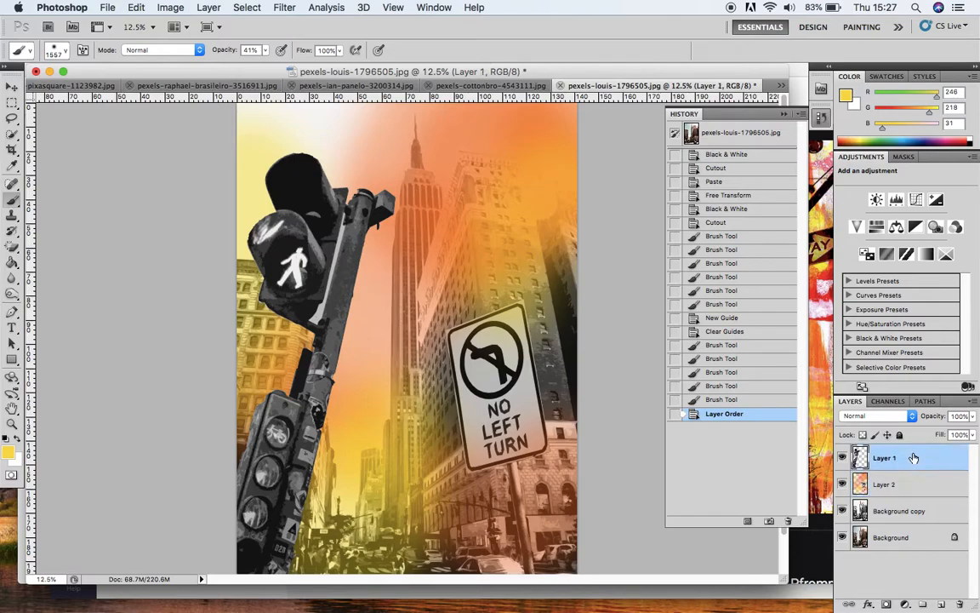
{"action": "mouse_move", "coordinate": [336, 491]}
{"action": "left_mouse_down"}
{"action": "mouse_move", "coordinate": [327, 426]}
{"action": "mouse_move", "coordinate": [281, 443]}
{"action": "mouse_move", "coordinate": [357, 426]}
{"action": "mouse_move", "coordinate": [272, 443]}
{"action": "left_mouse_up"}
{"action": "mouse_move", "coordinate": [248, 313]}
{"action": "left_mouse_down"}
{"action": "mouse_move", "coordinate": [236, 306]}
{"action": "mouse_move", "coordinate": [230, 318]}
{"action": "mouse_move", "coordinate": [226, 307]}
{"action": "mouse_move", "coordinate": [243, 312]}
{"action": "left_mouse_up"}
{"action": "mouse_move", "coordinate": [245, 195]}
{"action": "left_mouse_down"}
{"action": "mouse_move", "coordinate": [252, 154]}
{"action": "mouse_move", "coordinate": [280, 204]}
{"action": "left_mouse_up"}
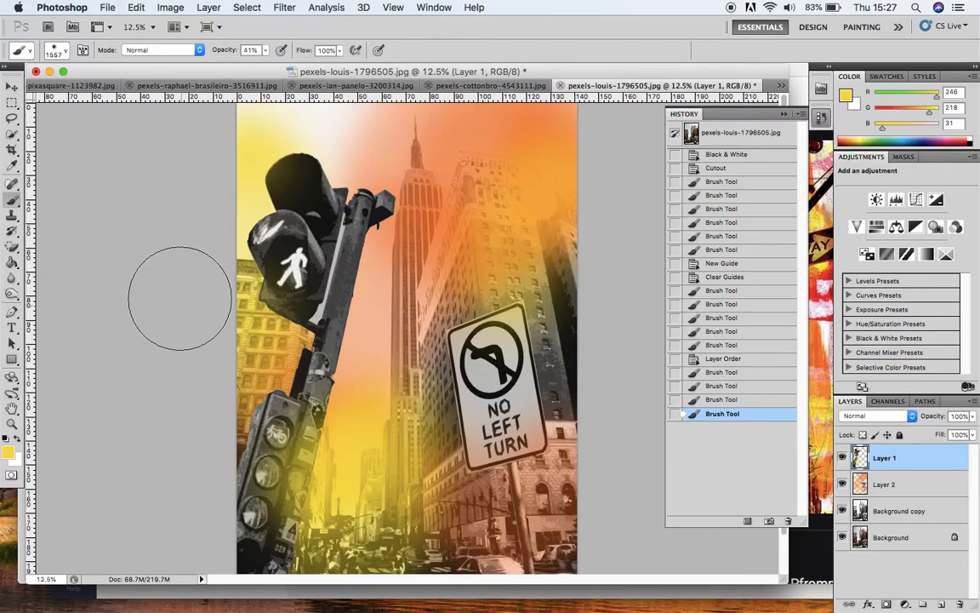
Step: Set the foreground colour to red-orange RGB 243, 91, 55 and the brush size to 715 px
{"action": "left_click", "coordinate": [10, 456]}
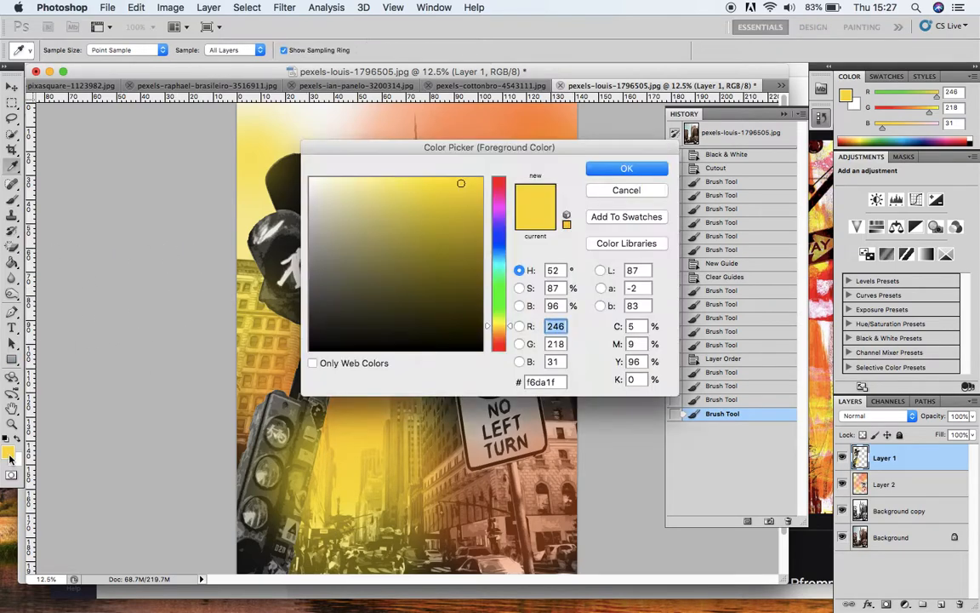
{"action": "left_click", "coordinate": [502, 340]}
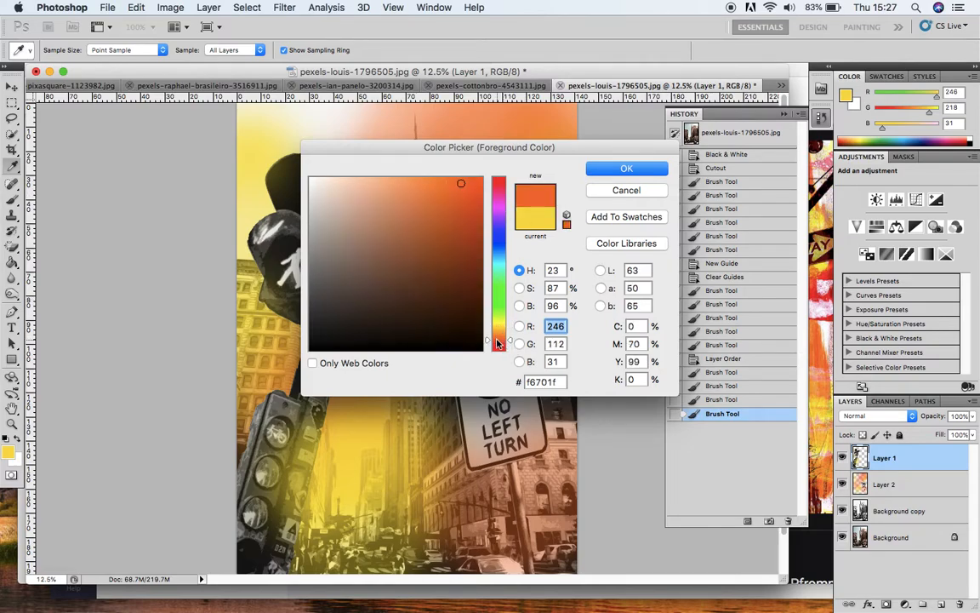
{"action": "left_click_drag", "start_coordinate": [499, 343], "coordinate": [500, 347]}
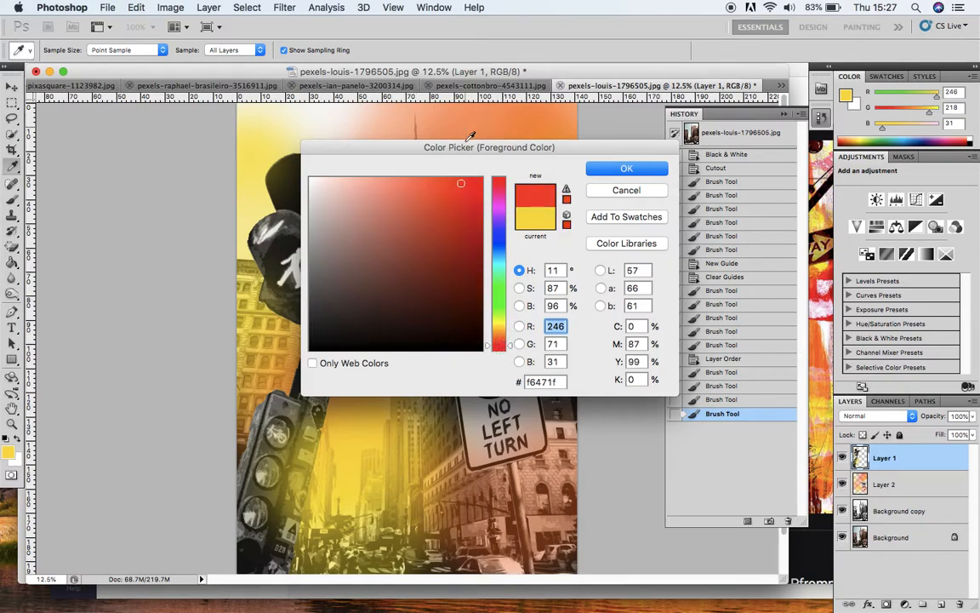
{"action": "left_click", "coordinate": [439, 185]}
{"action": "left_click", "coordinate": [443, 186]}
{"action": "left_click", "coordinate": [626, 168]}
{"action": "key", "text": "b"}
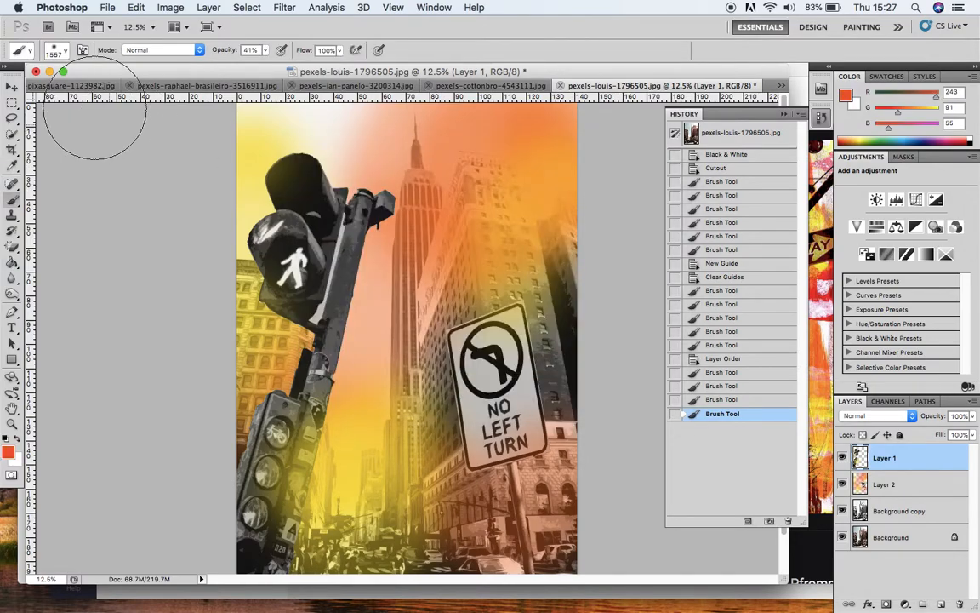
{"action": "left_click", "coordinate": [65, 51]}
{"action": "left_click", "coordinate": [126, 89]}
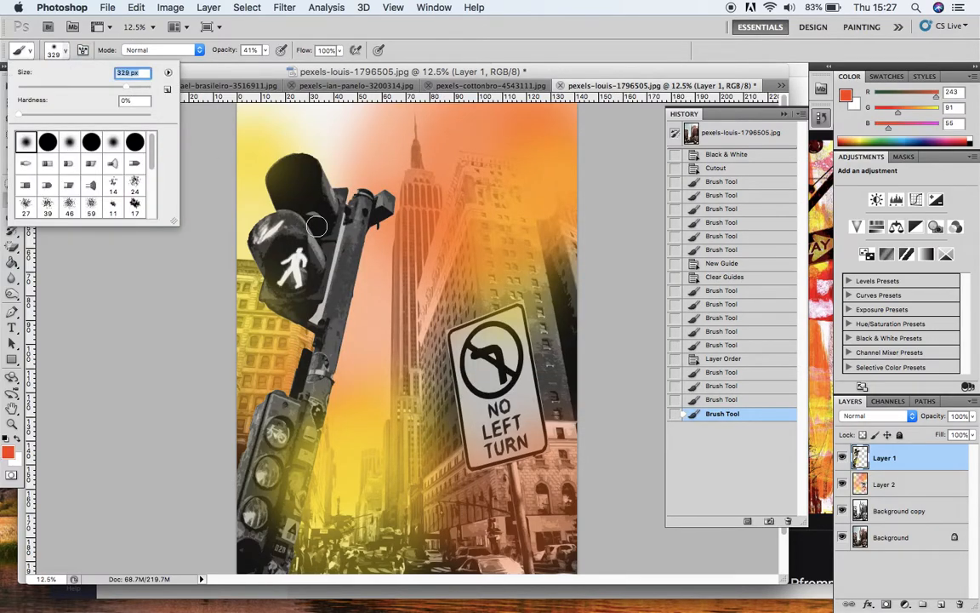
{"action": "left_click_drag", "start_coordinate": [129, 88], "coordinate": [141, 87]}
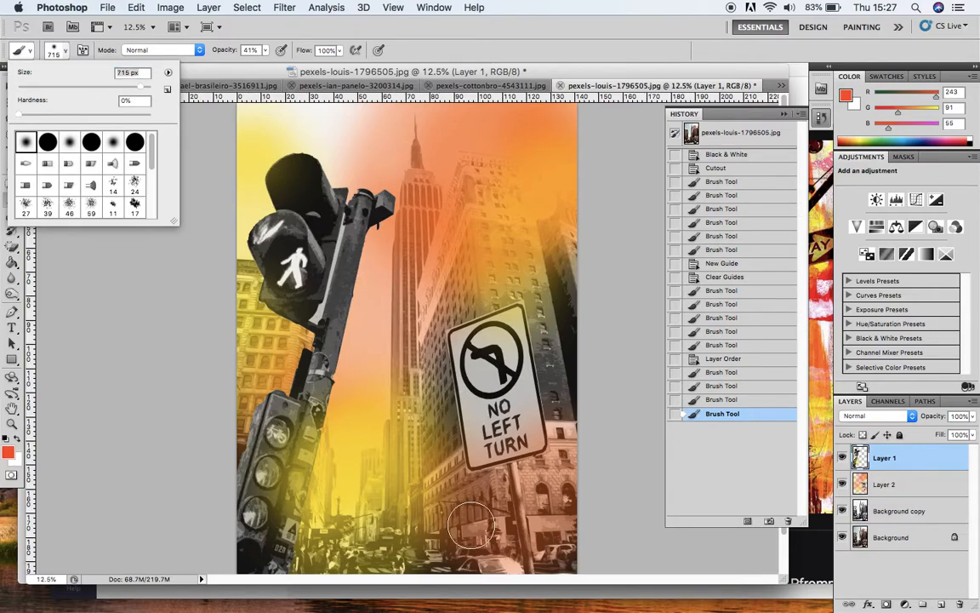
Step: Paint red-orange strokes over the traffic light's base, the photo's right-hand sky and lower-right corner, and the No Left Turn sign
{"action": "left_click", "coordinate": [291, 507]}
{"action": "mouse_move", "coordinate": [281, 506]}
{"action": "left_mouse_down"}
{"action": "mouse_move", "coordinate": [247, 502]}
{"action": "mouse_move", "coordinate": [289, 560]}
{"action": "left_mouse_up"}
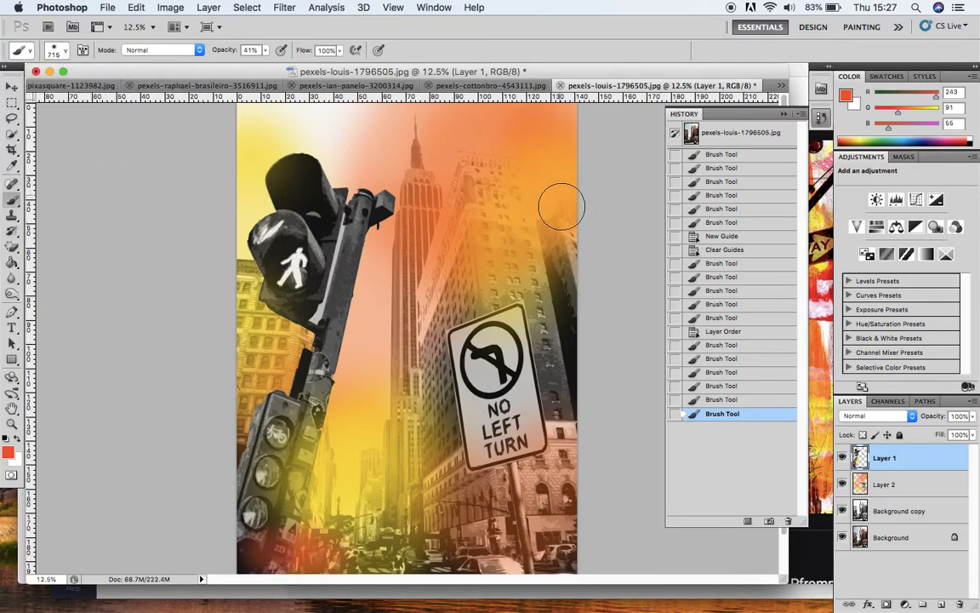
{"action": "mouse_move", "coordinate": [547, 218]}
{"action": "left_mouse_down"}
{"action": "mouse_move", "coordinate": [577, 287]}
{"action": "mouse_move", "coordinate": [556, 252]}
{"action": "mouse_move", "coordinate": [579, 213]}
{"action": "mouse_move", "coordinate": [575, 157]}
{"action": "left_mouse_up"}
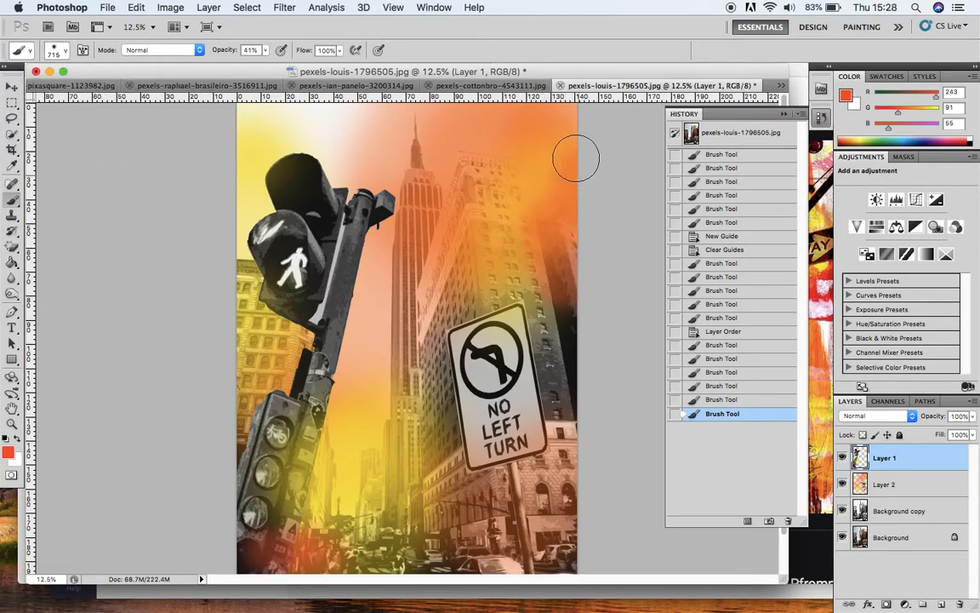
{"action": "left_click_drag", "start_coordinate": [568, 567], "coordinate": [587, 543]}
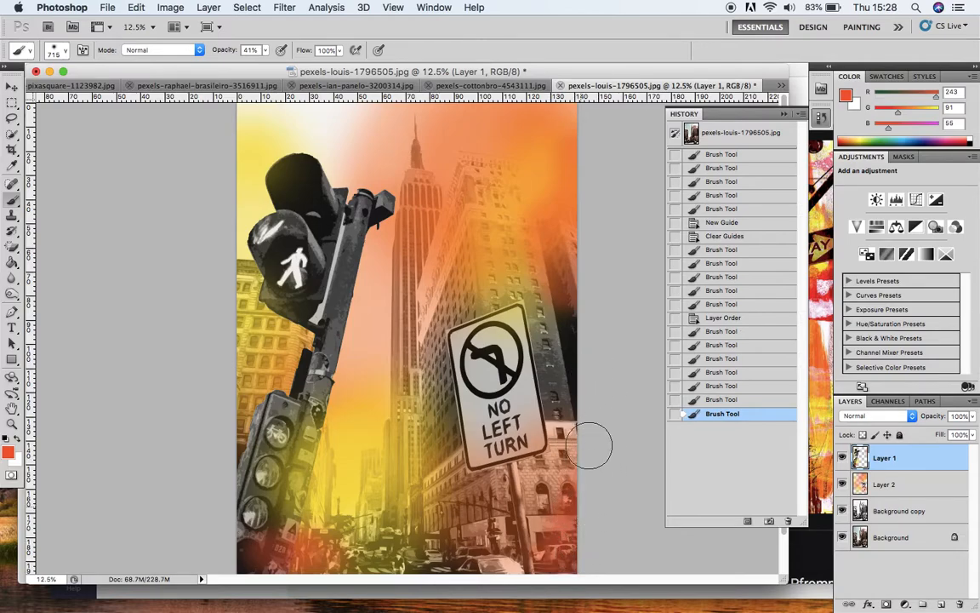
{"action": "left_click_drag", "start_coordinate": [515, 413], "coordinate": [480, 357]}
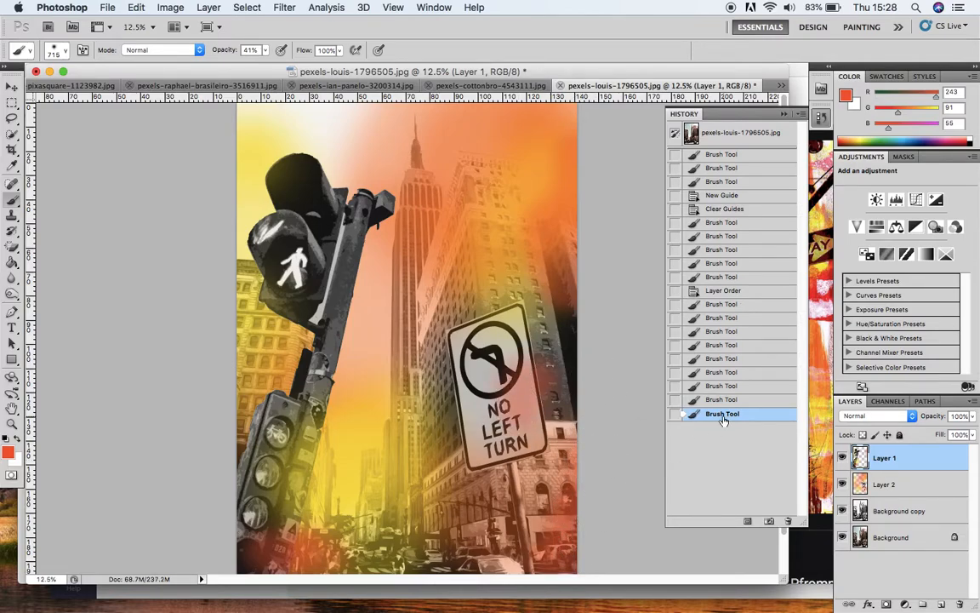
Step: Examine the brush texture of the street-sign reference artwork in Safari, and look through Photoshop's brush presets for a match
{"action": "left_click", "coordinate": [819, 340]}
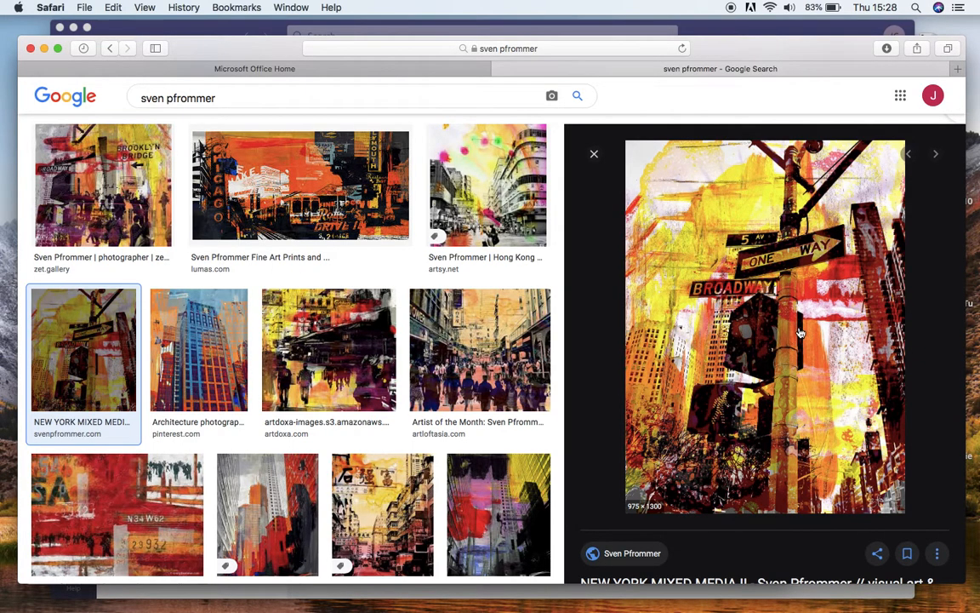
{"action": "mouse_move", "coordinate": [271, 591]}
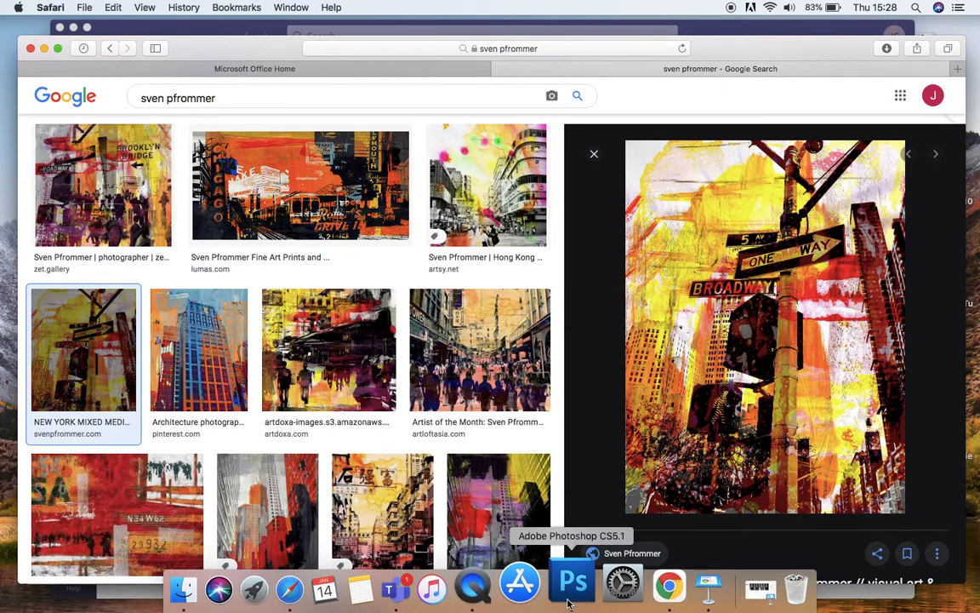
{"action": "left_click", "coordinate": [570, 602]}
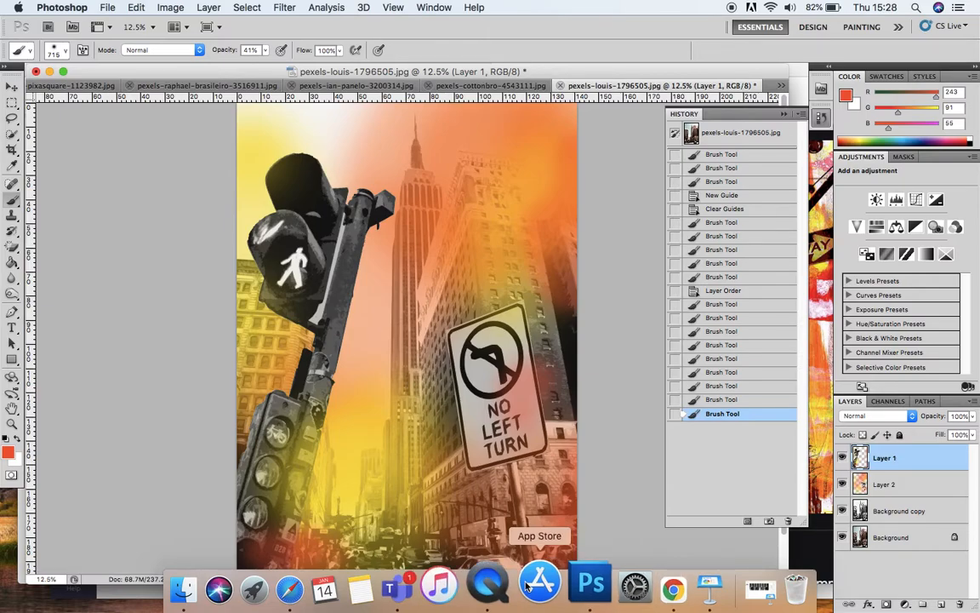
{"action": "left_click", "coordinate": [65, 53]}
{"action": "scroll", "coordinate": [153, 157], "scroll_direction": "down", "scroll_amount": 2}
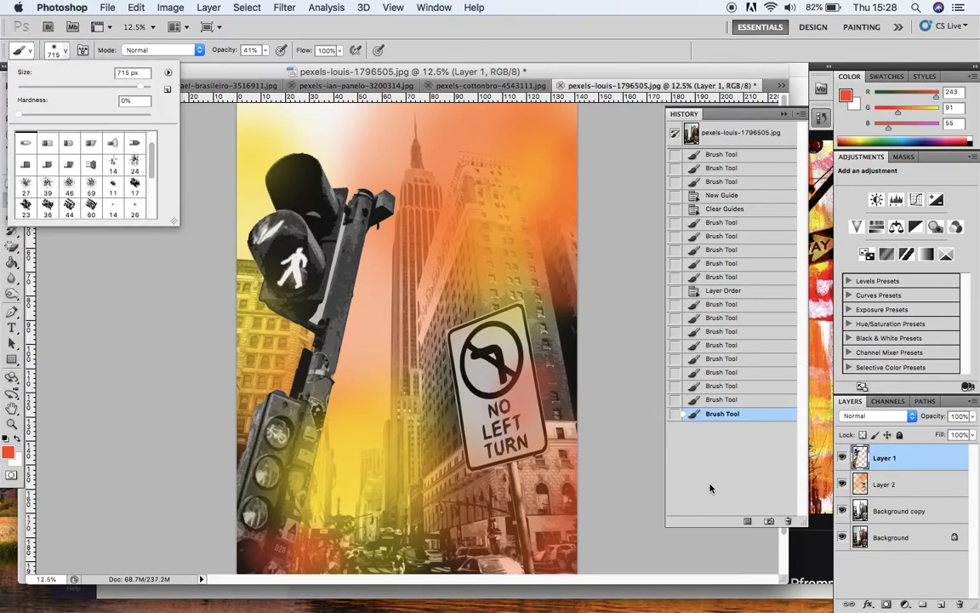
{"action": "left_click", "coordinate": [810, 369]}
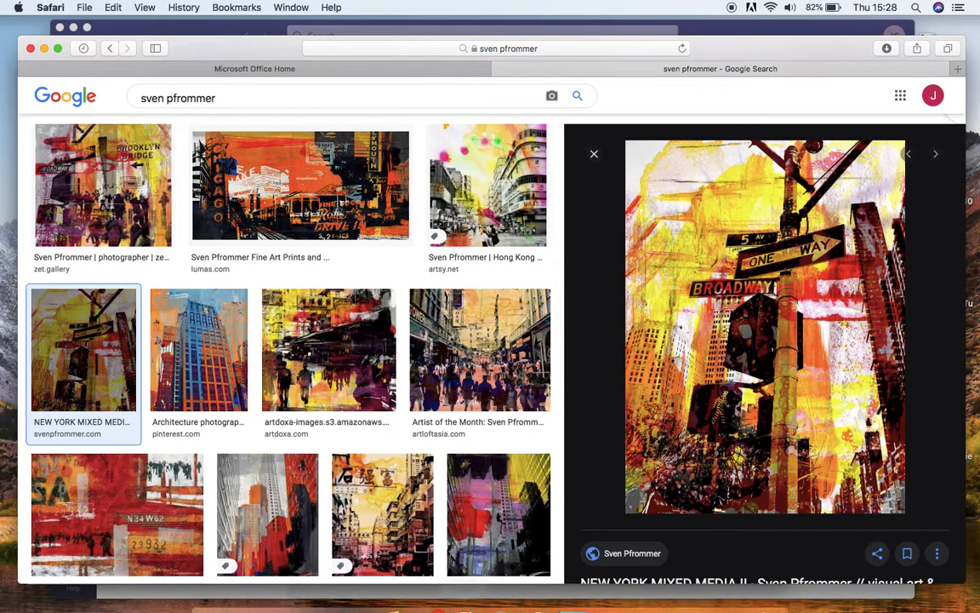
{"action": "mouse_move", "coordinate": [425, 598]}
{"action": "left_click", "coordinate": [603, 589]}
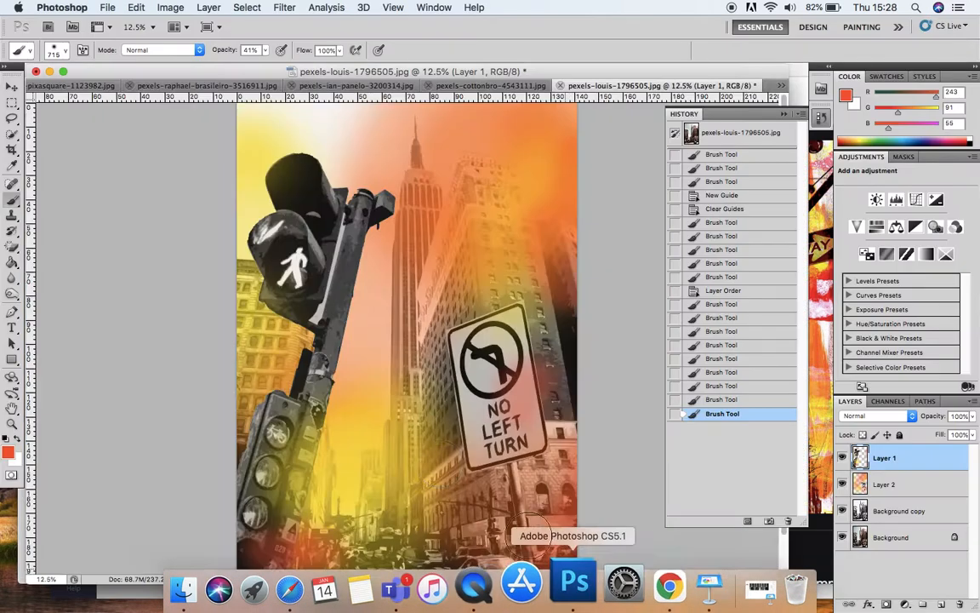
Step: Choose the 39 px spatter brush preset and set its size to 226 px
{"action": "left_click", "coordinate": [67, 55]}
{"action": "scroll", "coordinate": [155, 155], "scroll_direction": "up", "scroll_amount": 5}
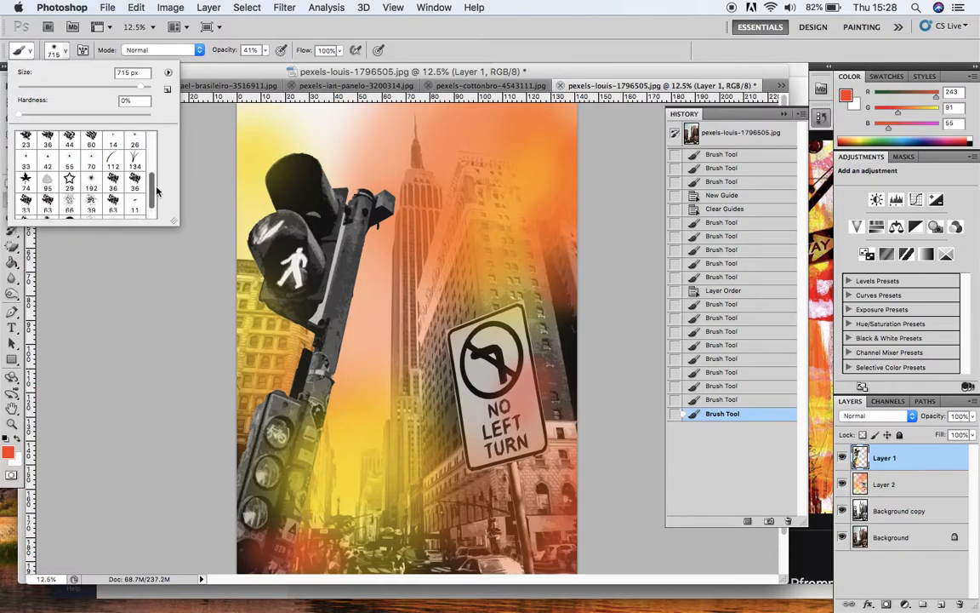
{"action": "left_click", "coordinate": [47, 195]}
{"action": "left_click_drag", "start_coordinate": [37, 88], "coordinate": [119, 87]}
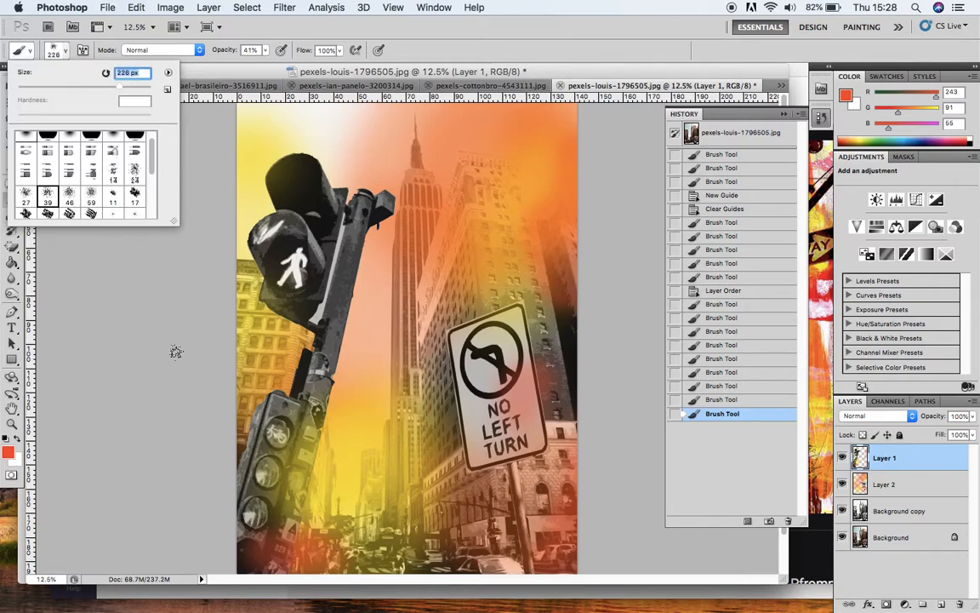
{"action": "left_click", "coordinate": [17, 440]}
{"action": "left_click", "coordinate": [11, 453]}
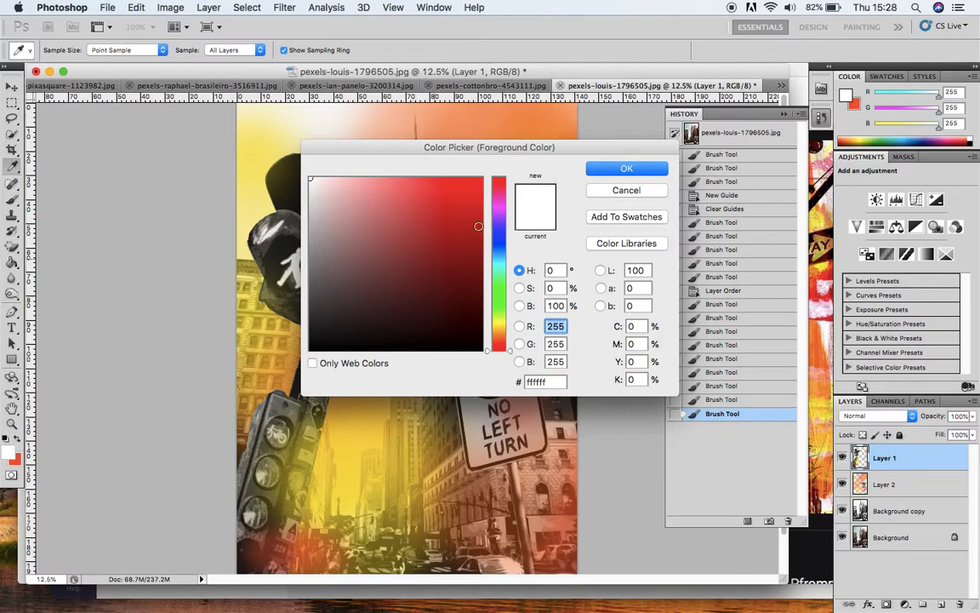
{"action": "key", "text": "Return"}
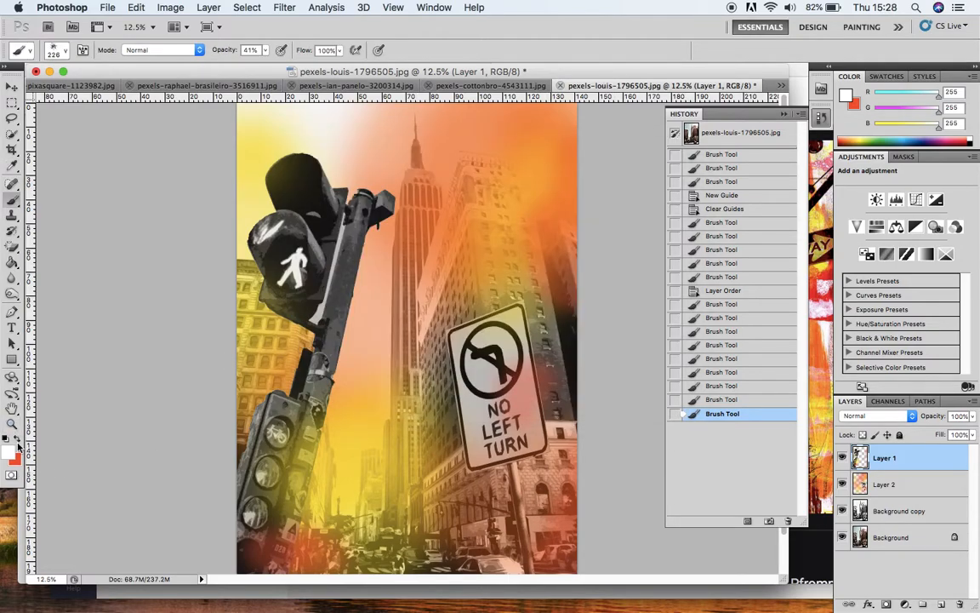
{"action": "left_click", "coordinate": [17, 440]}
Step: Set the foreground colour to blue RGB 55, 60, 243 and paint a curved textured stroke across the top of the tower
{"action": "left_click", "coordinate": [11, 455]}
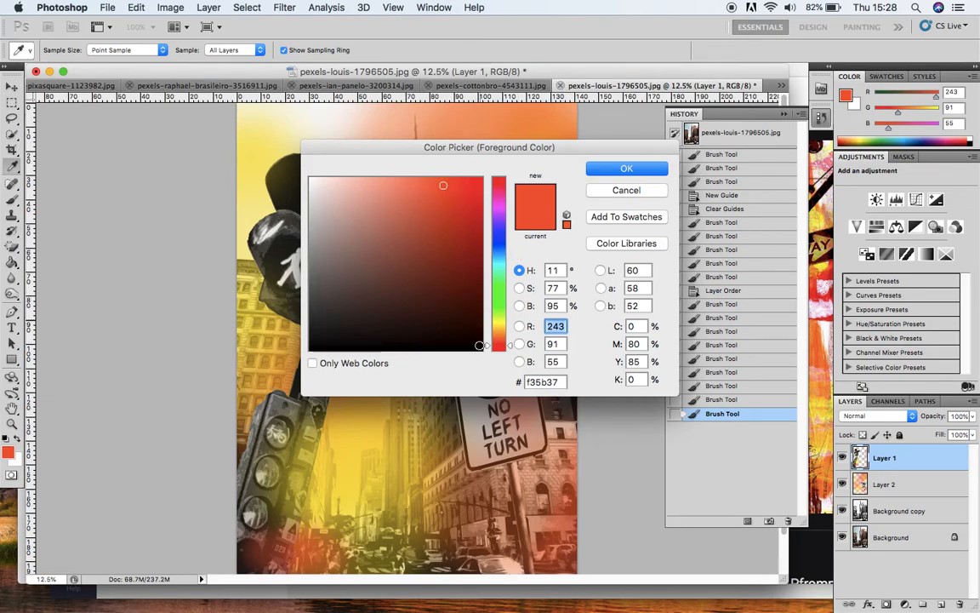
{"action": "left_click", "coordinate": [499, 235]}
{"action": "left_click", "coordinate": [624, 169]}
{"action": "mouse_move", "coordinate": [382, 149]}
{"action": "left_mouse_down"}
{"action": "mouse_move", "coordinate": [442, 172]}
{"action": "mouse_move", "coordinate": [463, 155]}
{"action": "left_mouse_up"}
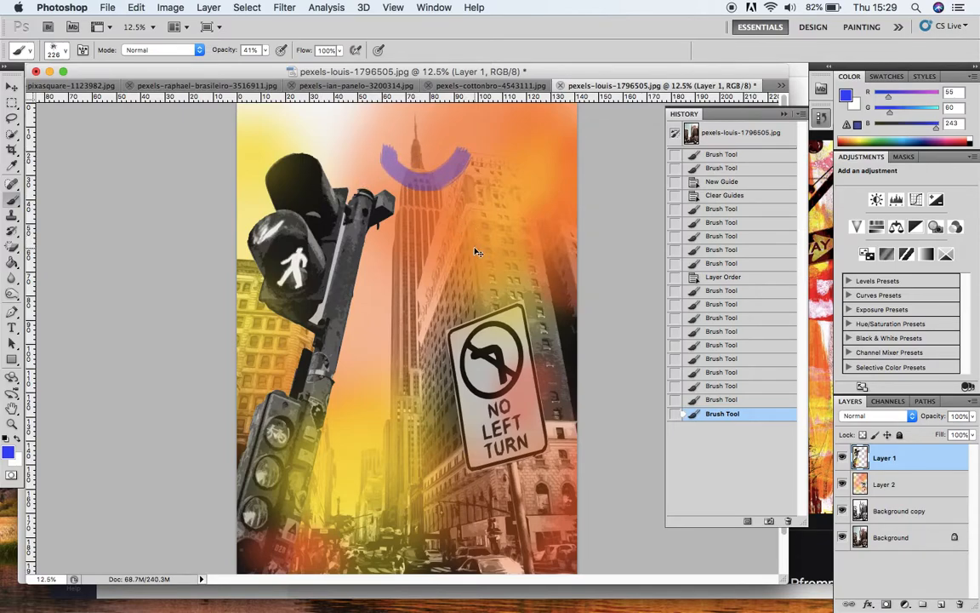
Step: Zoom in to 25% to inspect the blue stroke across the tower, and collapse the history list
{"action": "key", "text": "super+equal"}
{"action": "key", "text": "super+equal"}
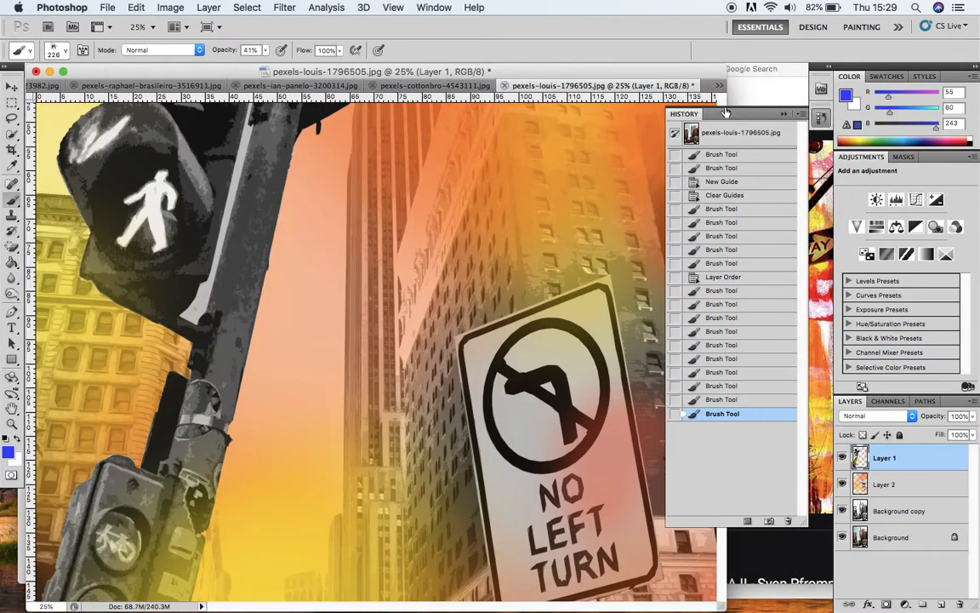
{"action": "left_click", "coordinate": [783, 115]}
{"action": "scroll", "coordinate": [654, 255], "scroll_direction": "up", "scroll_amount": 5}
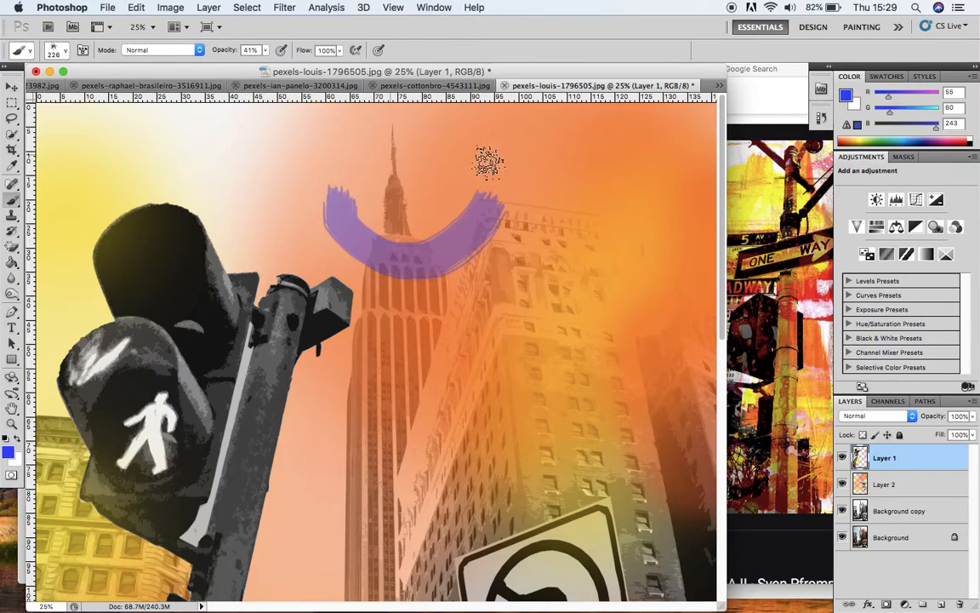
Step: Undo the blue curved brush stroke across the top of the tower
{"action": "left_click", "coordinate": [821, 118]}
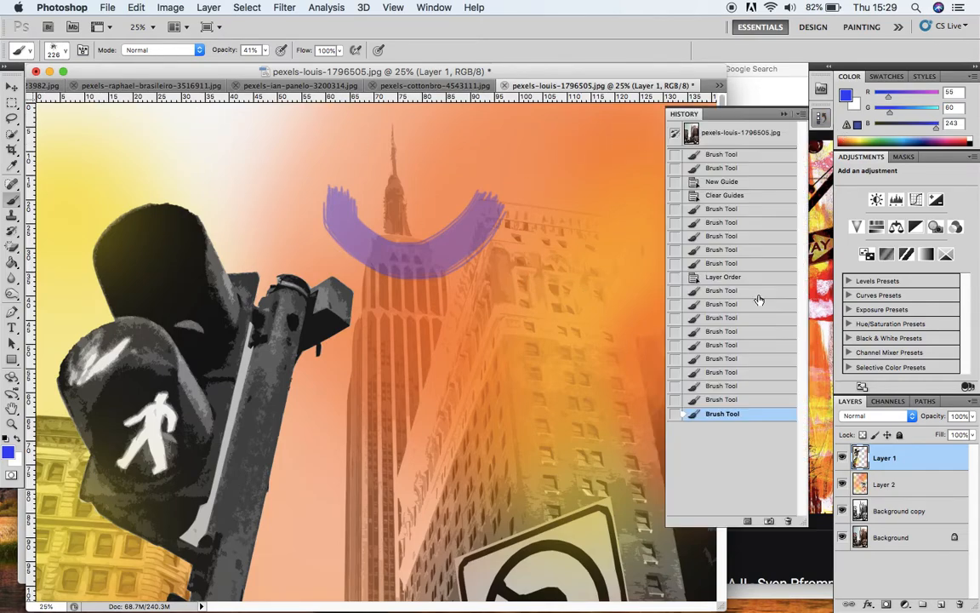
{"action": "left_click", "coordinate": [719, 399]}
Step: Try a short blue stroke beside the tower's spire with the 17 px textured brush preset, and undo it
{"action": "left_click", "coordinate": [59, 50]}
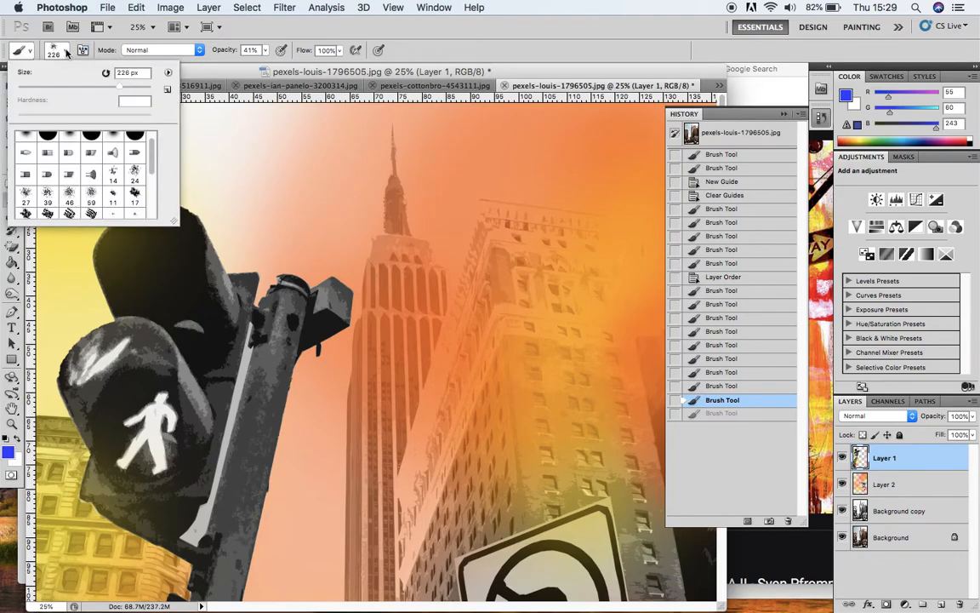
{"action": "left_click", "coordinate": [134, 195]}
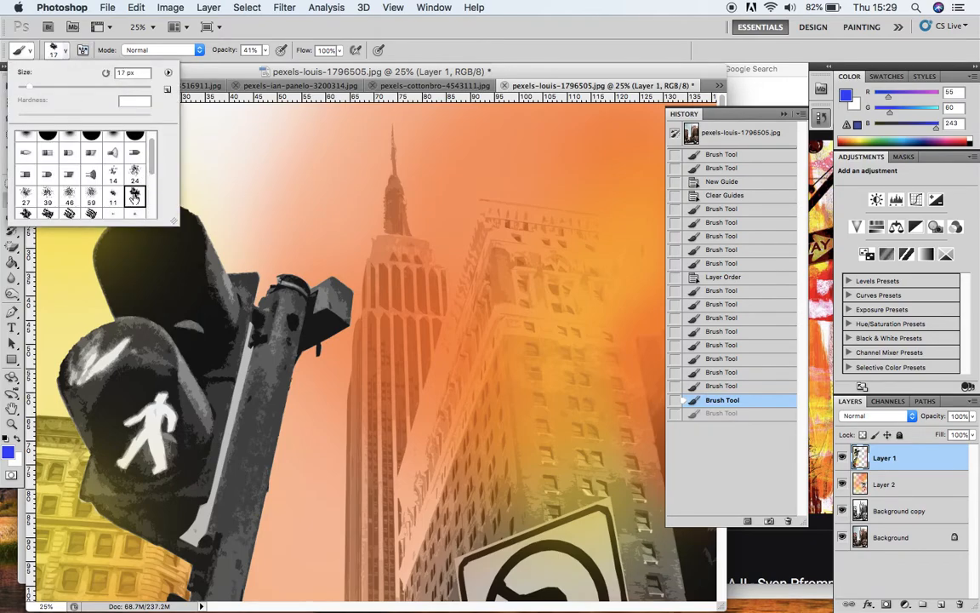
{"action": "left_click", "coordinate": [325, 199]}
{"action": "left_click_drag", "start_coordinate": [320, 181], "coordinate": [357, 164]}
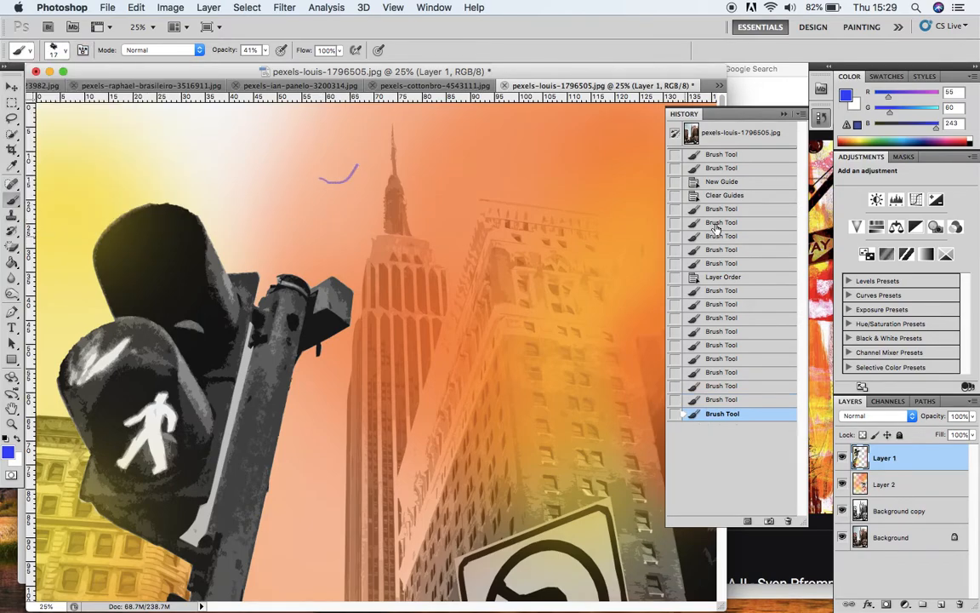
{"action": "left_click", "coordinate": [702, 402]}
Step: Enlarge the textured brush to 168 px, try a curved blue stroke across the spire, and undo it
{"action": "left_click", "coordinate": [66, 52]}
{"action": "left_click_drag", "start_coordinate": [100, 96], "coordinate": [105, 95]}
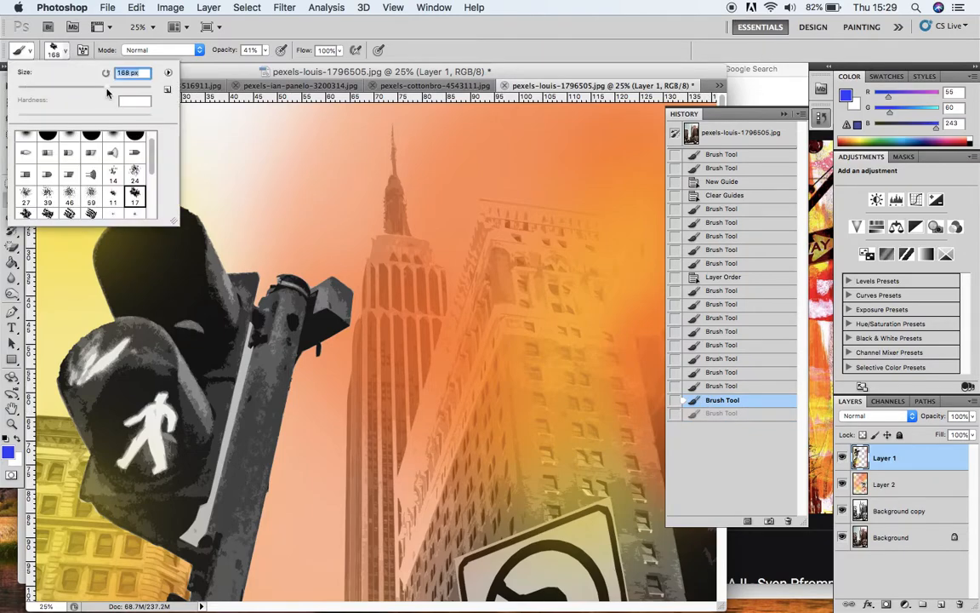
{"action": "left_click", "coordinate": [305, 175]}
{"action": "mouse_move", "coordinate": [298, 157]}
{"action": "left_mouse_down"}
{"action": "mouse_move", "coordinate": [395, 226]}
{"action": "mouse_move", "coordinate": [459, 170]}
{"action": "left_mouse_up"}
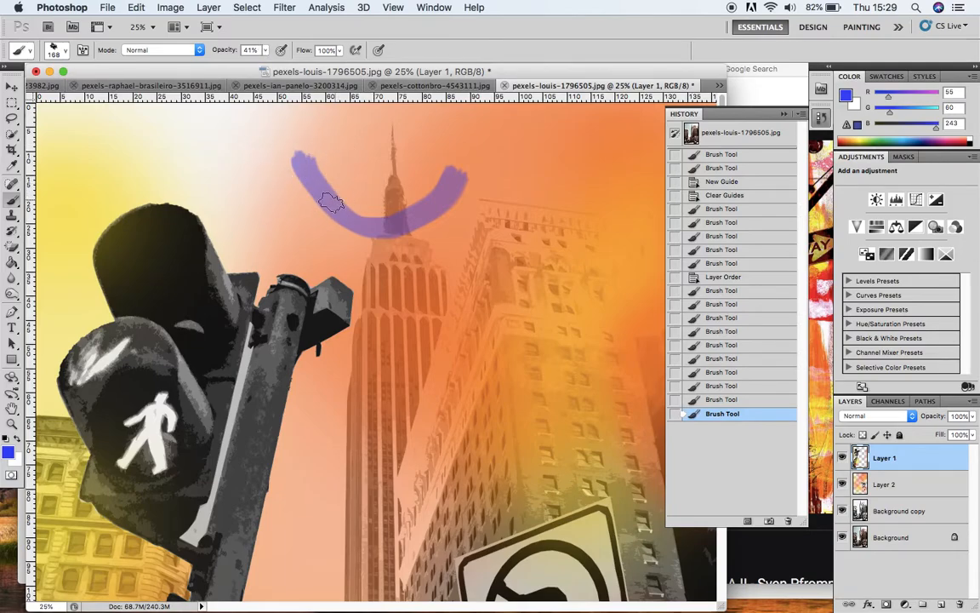
{"action": "left_click", "coordinate": [766, 400]}
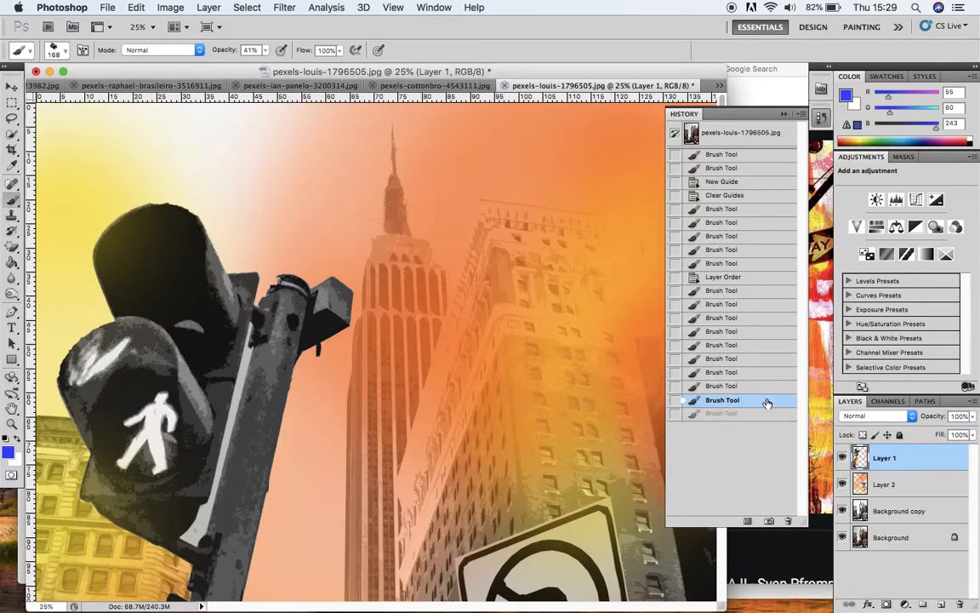
Step: Choose the 48 px rough-edged brush preset and set its size to 422 px
{"action": "left_click", "coordinate": [65, 52]}
{"action": "left_click_drag", "start_coordinate": [154, 154], "coordinate": [157, 207]}
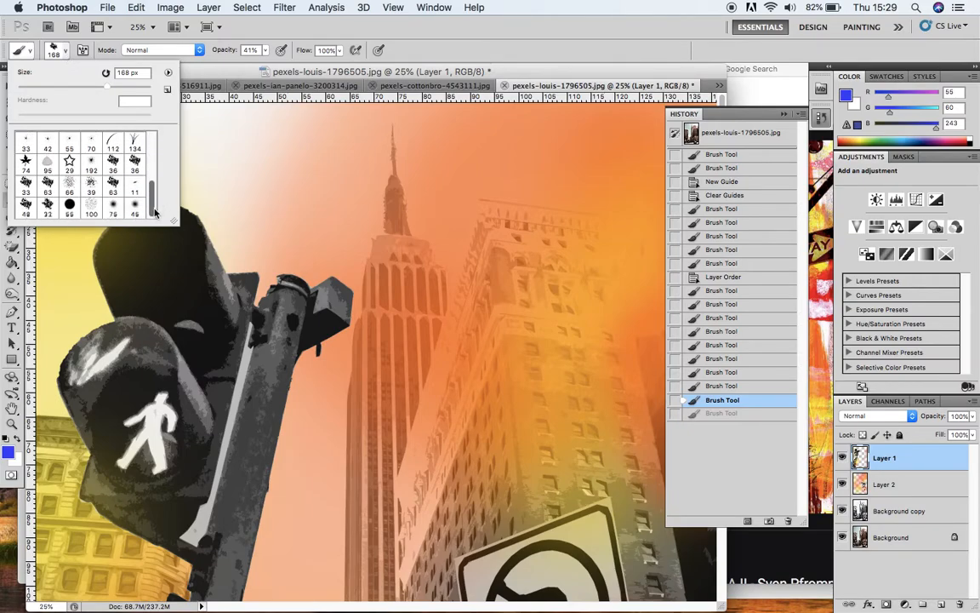
{"action": "left_click", "coordinate": [27, 206]}
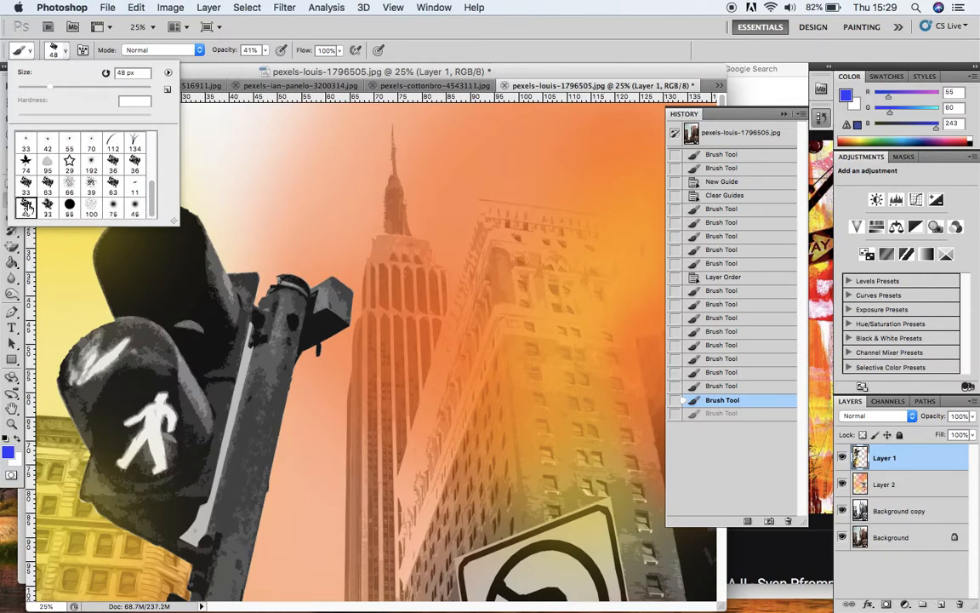
{"action": "left_click", "coordinate": [128, 73]}
{"action": "type", "text": "422"}
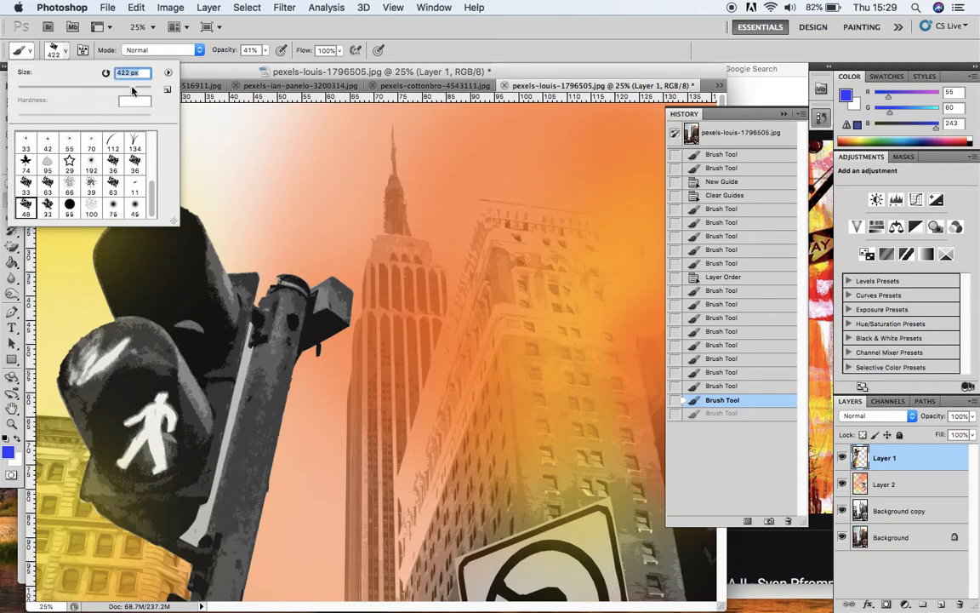
Step: Try a winding blue stroke over the sky and the tower with the 422 px brush, and undo it
{"action": "left_click_drag", "start_coordinate": [229, 128], "coordinate": [421, 189]}
{"action": "mouse_move", "coordinate": [418, 242]}
{"action": "left_mouse_down"}
{"action": "mouse_move", "coordinate": [319, 270]}
{"action": "mouse_move", "coordinate": [442, 281]}
{"action": "mouse_move", "coordinate": [492, 208]}
{"action": "left_mouse_up"}
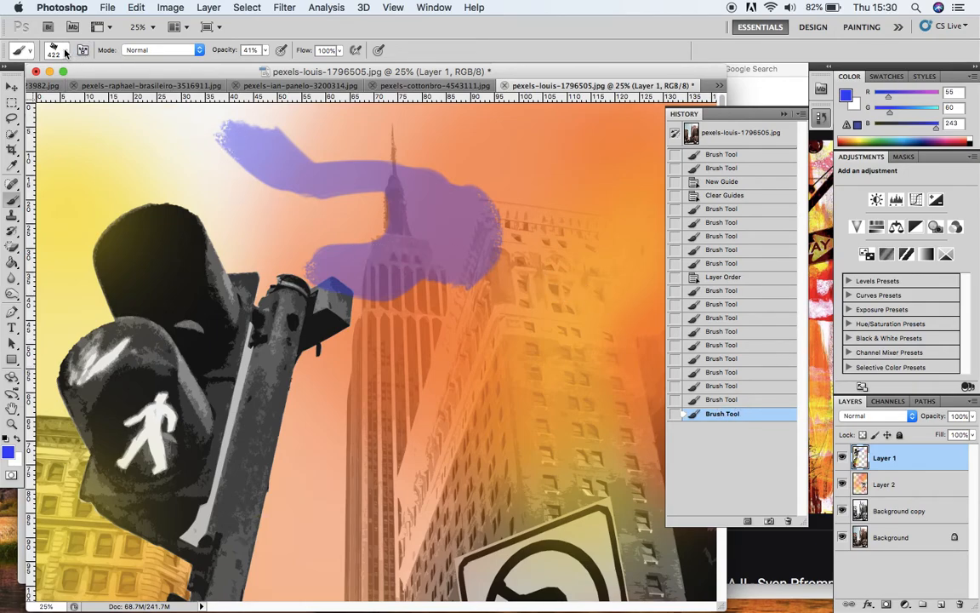
{"action": "key", "text": "super+z"}
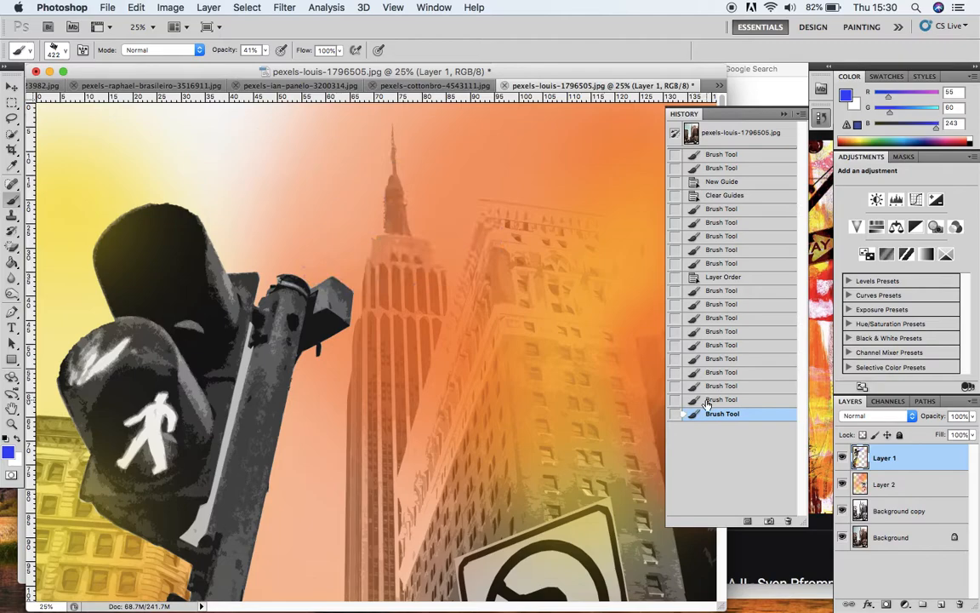
Step: Increase the brush size to 1714 px and lower its opacity to 22%
{"action": "left_click", "coordinate": [68, 51]}
{"action": "left_click_drag", "start_coordinate": [143, 90], "coordinate": [145, 87]}
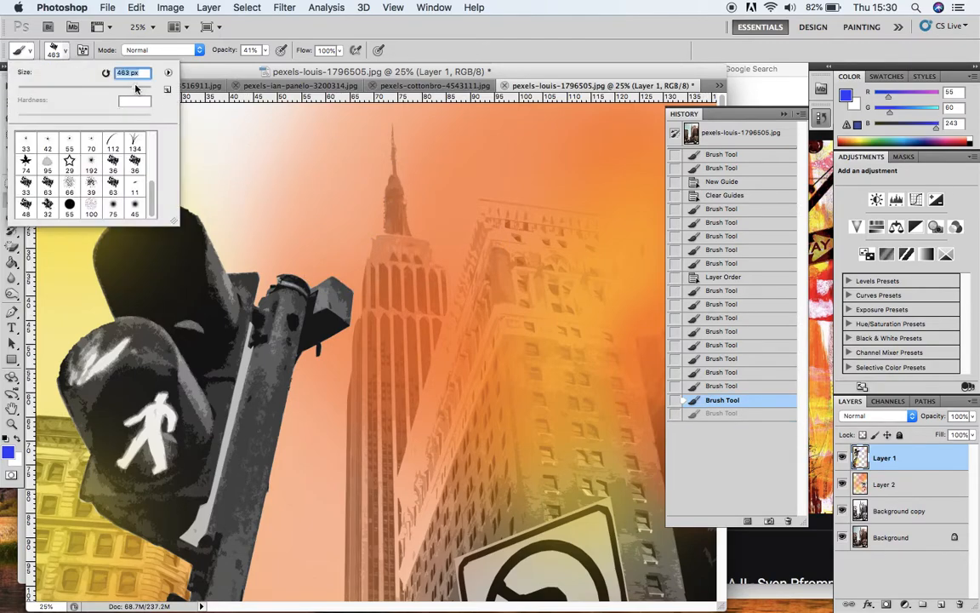
{"action": "left_click", "coordinate": [266, 51]}
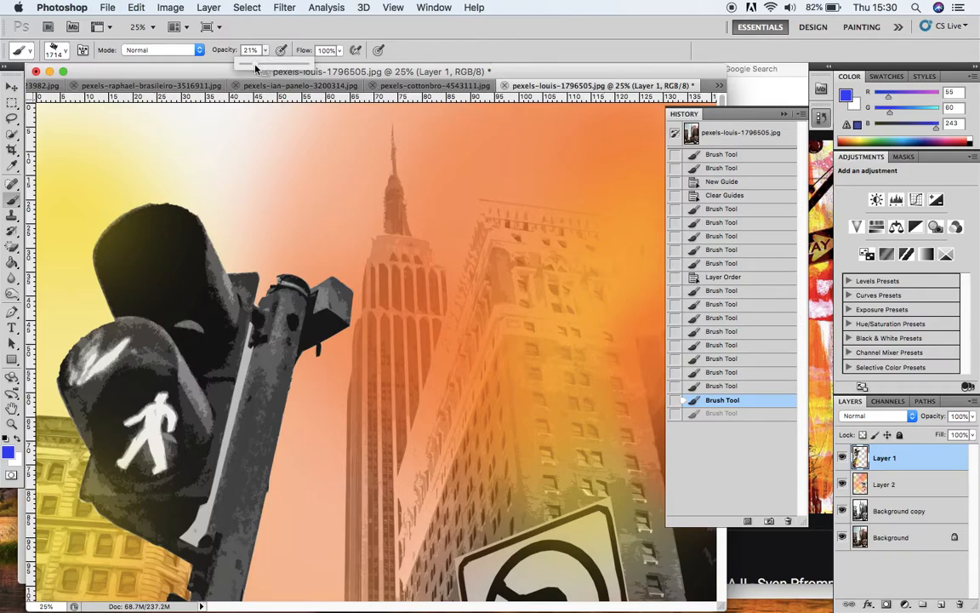
Step: Set the foreground colour to orange RGB 245, 134, 35
{"action": "left_click", "coordinate": [7, 453]}
{"action": "left_click", "coordinate": [501, 338]}
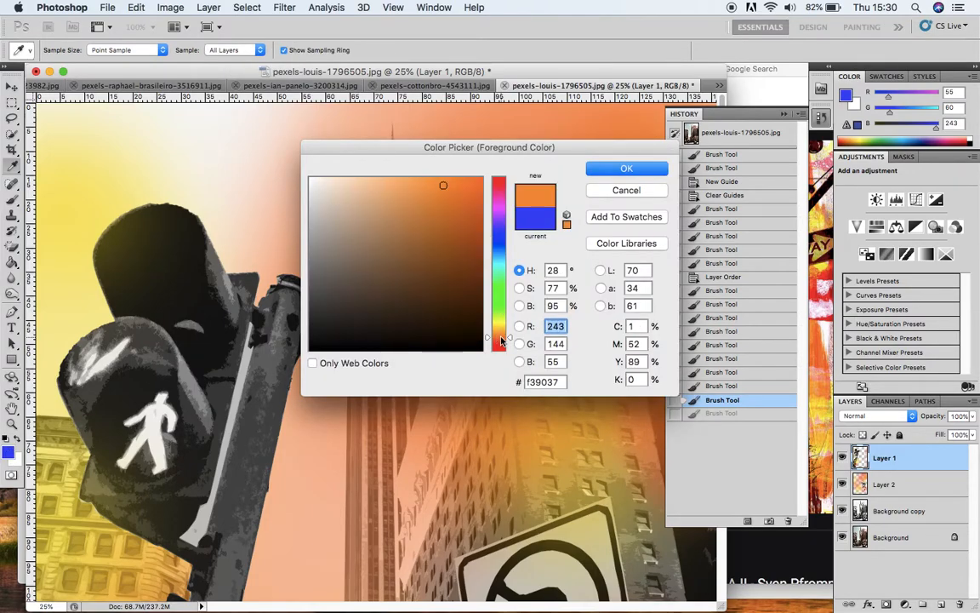
{"action": "left_click", "coordinate": [458, 184]}
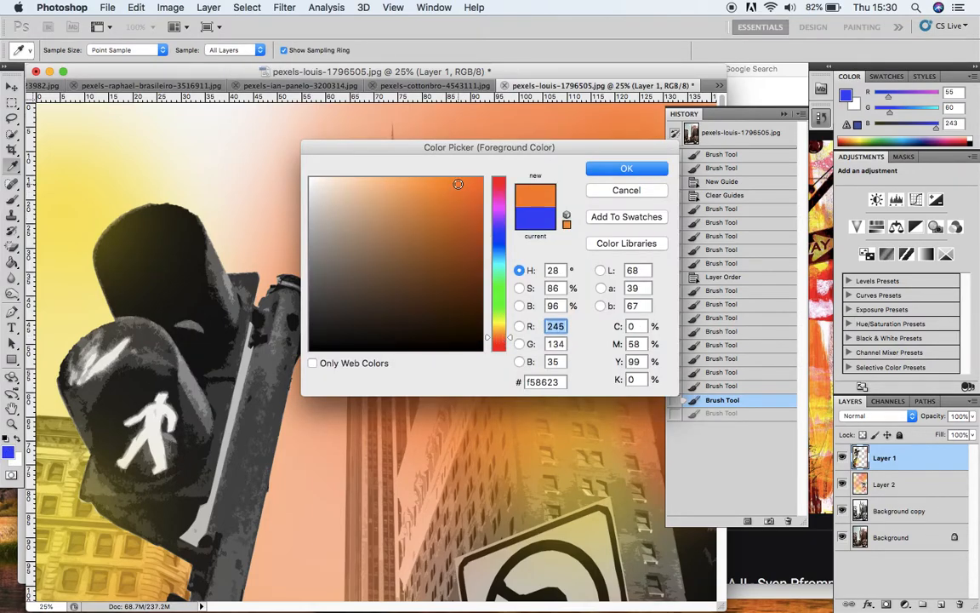
{"action": "left_click", "coordinate": [626, 168]}
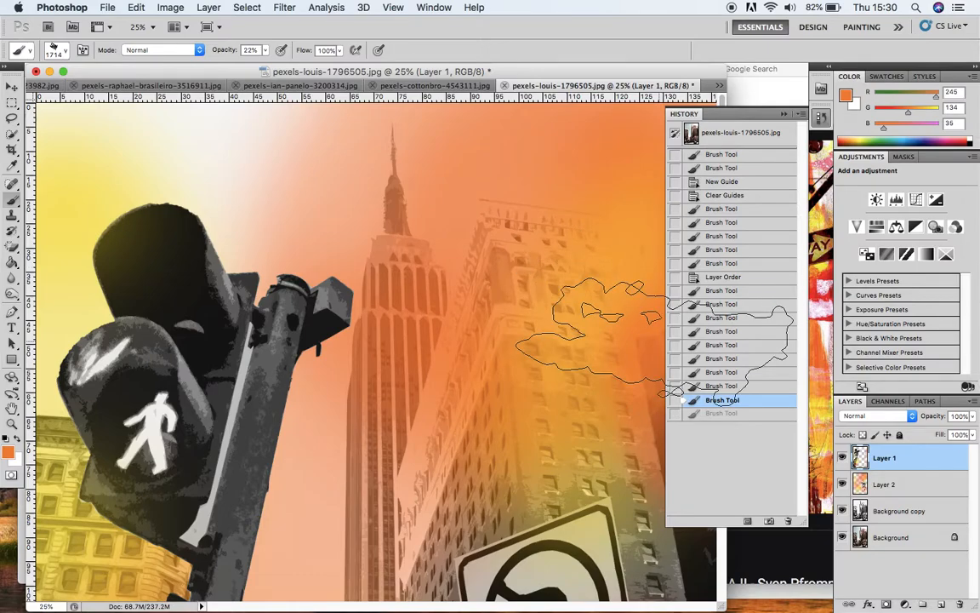
Step: Fit the whole image in a wider document window and paint large translucent orange textured marks over the sky, buildings and street
{"action": "key", "text": "super+minus"}
{"action": "key", "text": "super+minus"}
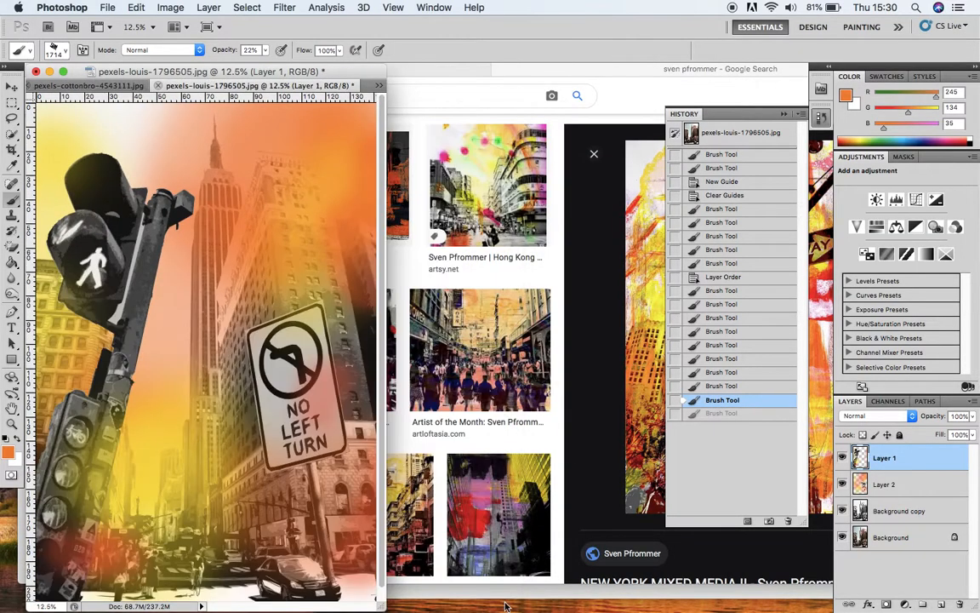
{"action": "mouse_move", "coordinate": [385, 609]}
{"action": "left_mouse_down"}
{"action": "mouse_move", "coordinate": [596, 599]}
{"action": "mouse_move", "coordinate": [689, 611]}
{"action": "left_mouse_up"}
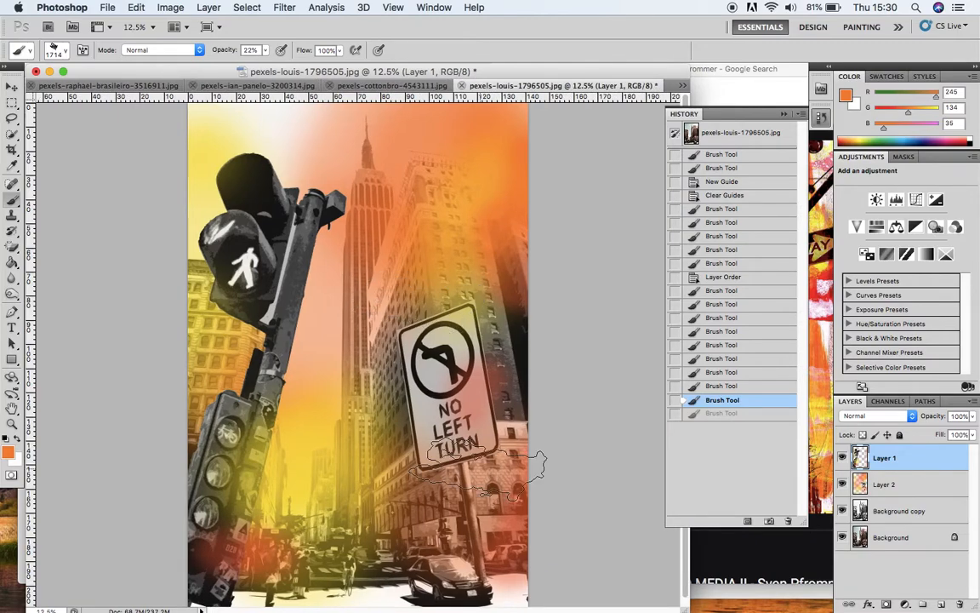
{"action": "key", "text": "super+minus"}
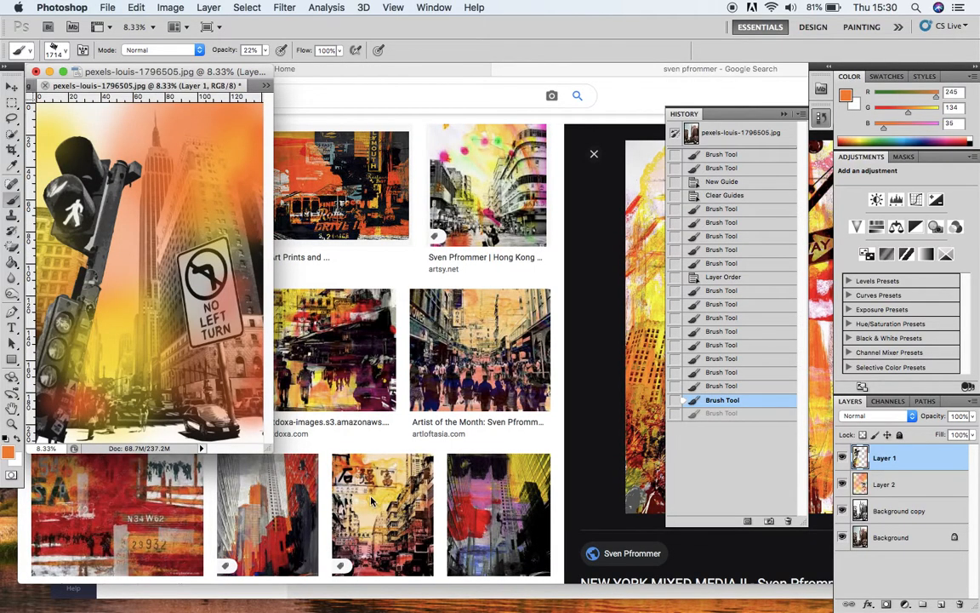
{"action": "key", "text": "super+equal"}
{"action": "left_click_drag", "start_coordinate": [377, 601], "coordinate": [799, 608]}
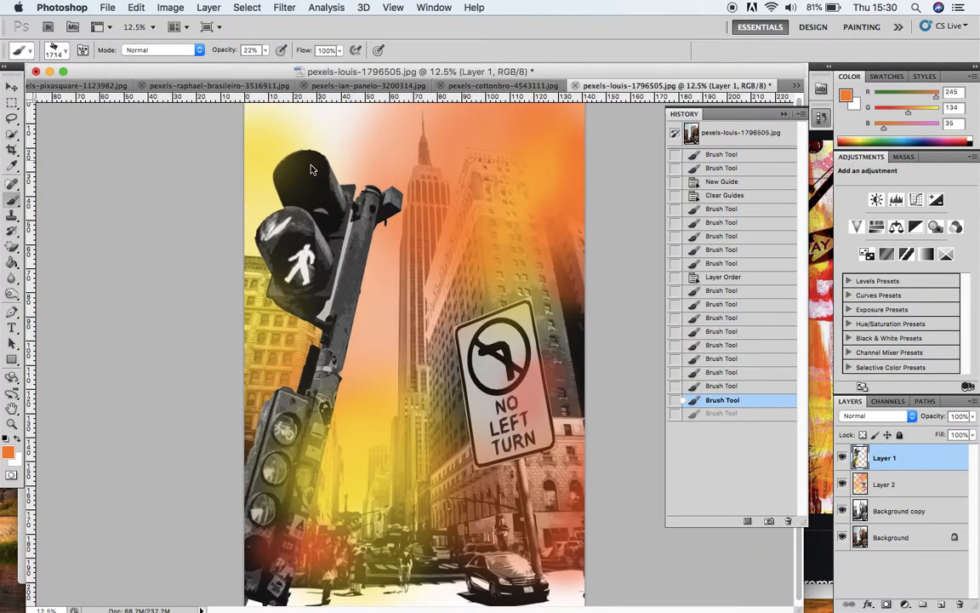
{"action": "left_click", "coordinate": [264, 125]}
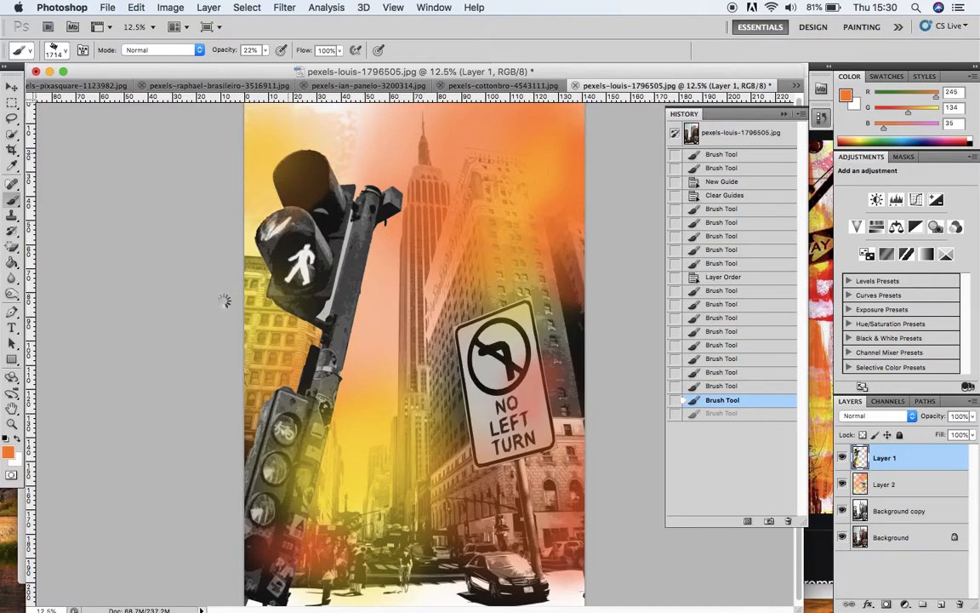
{"action": "left_click", "coordinate": [430, 266]}
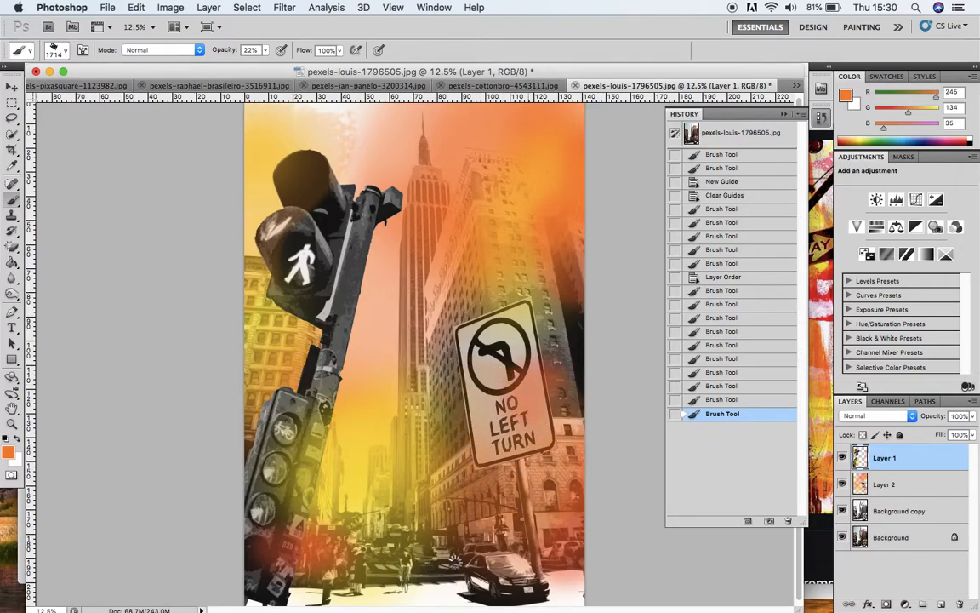
{"action": "left_click_drag", "start_coordinate": [381, 479], "coordinate": [425, 547]}
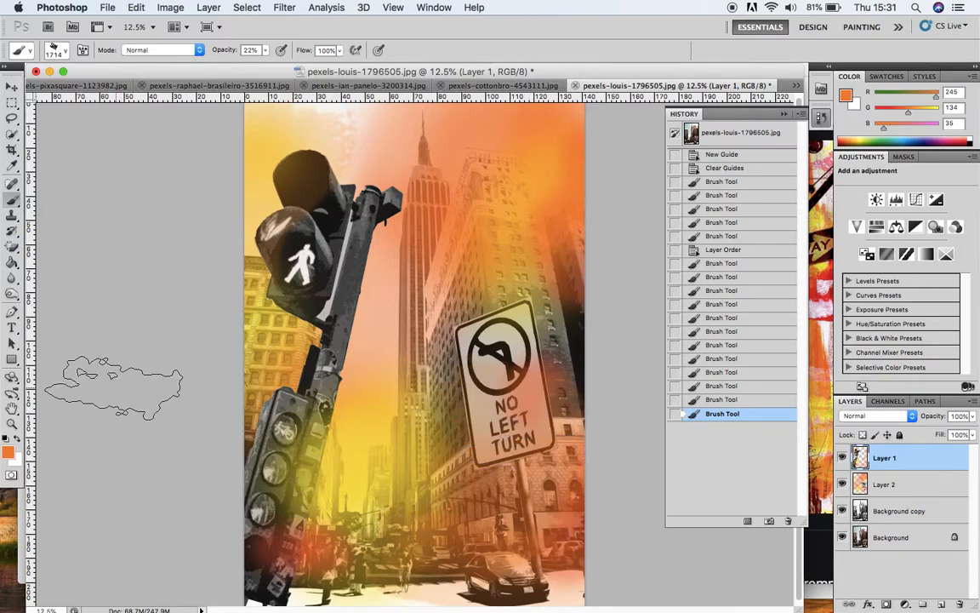
Step: Switch to Safari to compare with the street-sign reference artwork, and return to the Photoshop document
{"action": "left_click", "coordinate": [820, 400]}
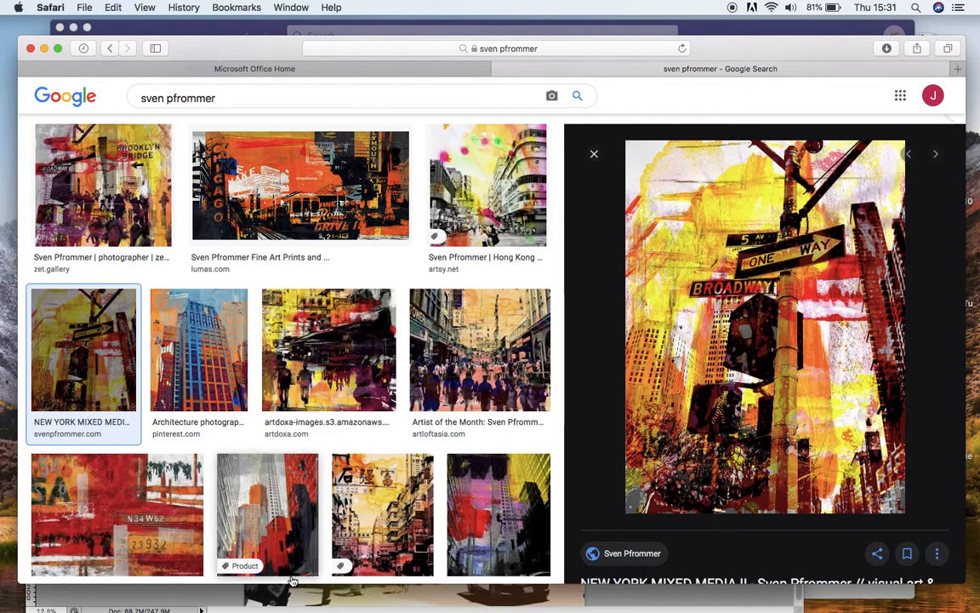
{"action": "mouse_move", "coordinate": [476, 600]}
{"action": "left_click", "coordinate": [574, 587]}
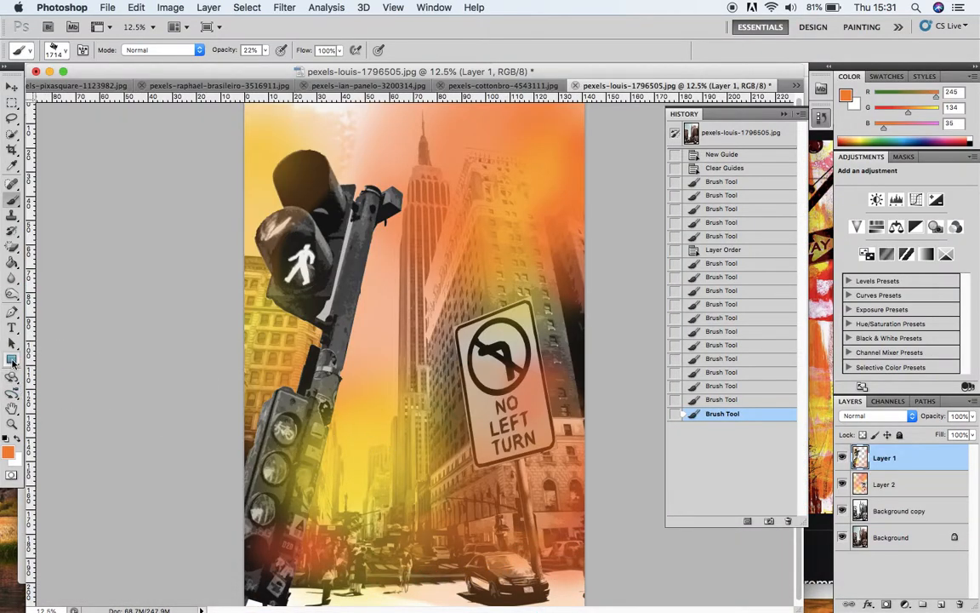
Step: Choose the Burn tool and make the Background copy layer active for darkening the buildings
{"action": "left_click", "coordinate": [14, 295]}
{"action": "left_click", "coordinate": [16, 298]}
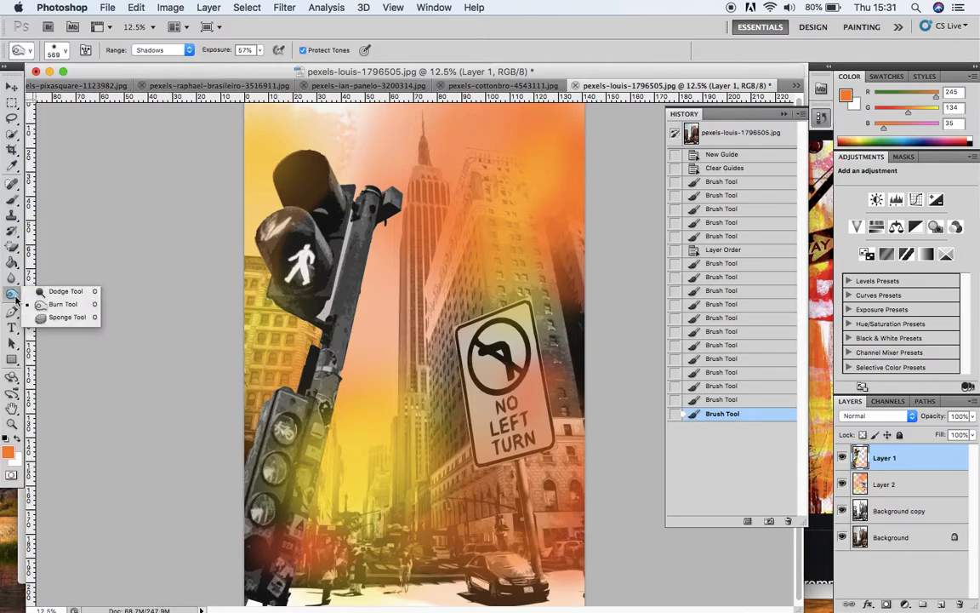
{"action": "left_click", "coordinate": [58, 305]}
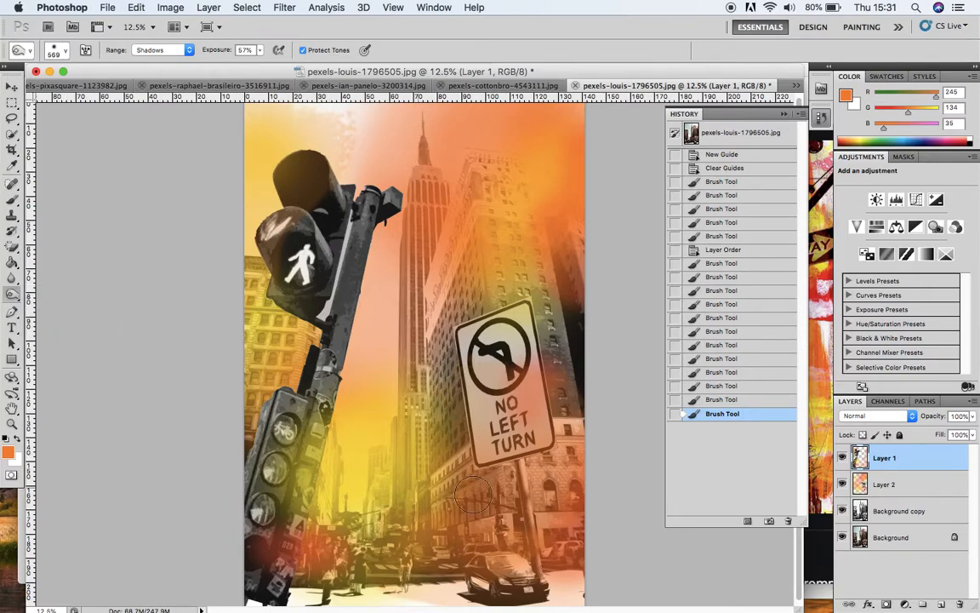
{"action": "left_click", "coordinate": [893, 510]}
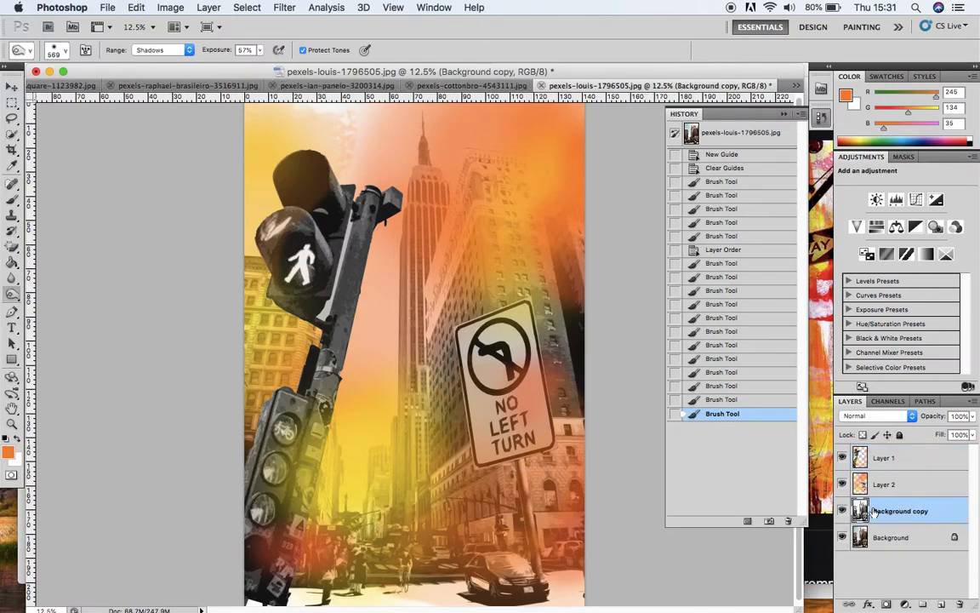
{"action": "mouse_move", "coordinate": [477, 332]}
{"action": "left_mouse_down"}
{"action": "mouse_move", "coordinate": [490, 201]}
{"action": "mouse_move", "coordinate": [466, 207]}
{"action": "mouse_move", "coordinate": [480, 281]}
{"action": "mouse_move", "coordinate": [511, 247]}
{"action": "mouse_move", "coordinate": [505, 164]}
{"action": "mouse_move", "coordinate": [480, 272]}
{"action": "mouse_move", "coordinate": [494, 197]}
{"action": "mouse_move", "coordinate": [481, 230]}
{"action": "left_mouse_up"}
Step: Configure the Burn tool with the soft round 569 px brush, Shadows range and 50% exposure
{"action": "left_click", "coordinate": [69, 51]}
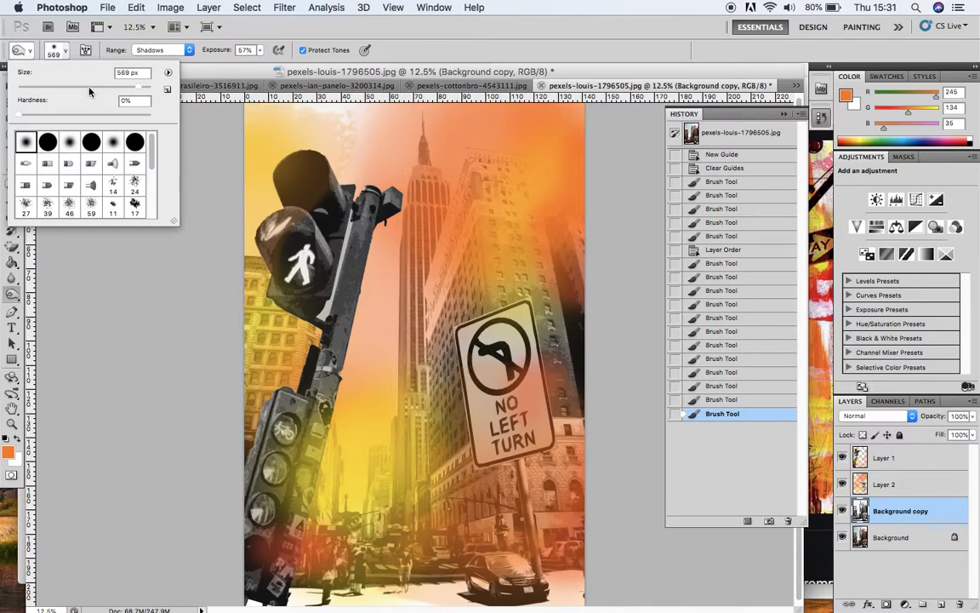
{"action": "left_click", "coordinate": [23, 141]}
{"action": "left_click", "coordinate": [174, 49]}
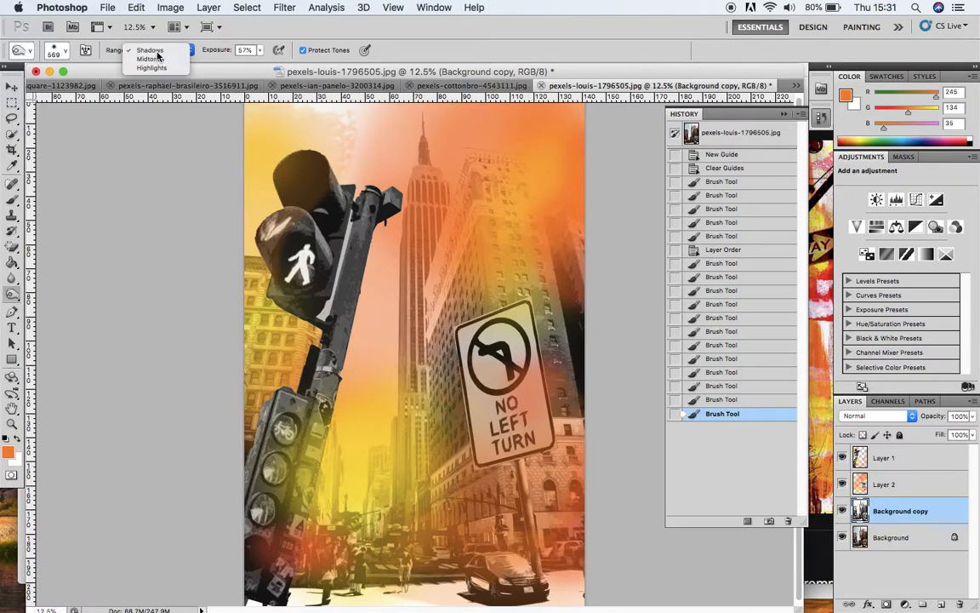
{"action": "left_click", "coordinate": [158, 53]}
{"action": "left_click", "coordinate": [262, 50]}
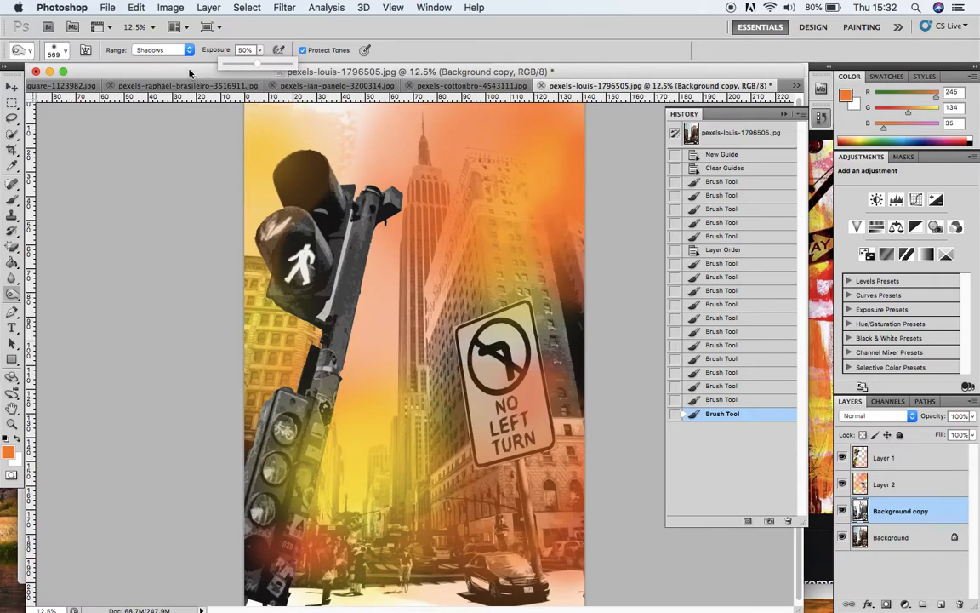
Step: Hide Layer 2 and Layer 1, and burn the shadows across the large right-hand building's facade on Background copy
{"action": "left_click", "coordinate": [842, 485]}
{"action": "left_click", "coordinate": [842, 460]}
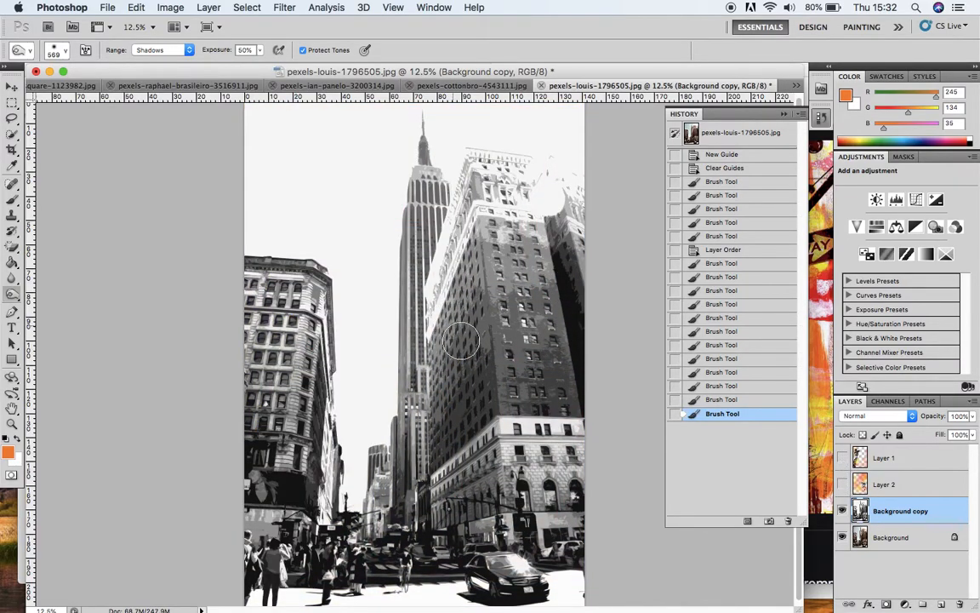
{"action": "mouse_move", "coordinate": [540, 405]}
{"action": "left_mouse_down"}
{"action": "mouse_move", "coordinate": [554, 293]}
{"action": "mouse_move", "coordinate": [551, 343]}
{"action": "mouse_move", "coordinate": [569, 306]}
{"action": "mouse_move", "coordinate": [572, 415]}
{"action": "mouse_move", "coordinate": [566, 299]}
{"action": "mouse_move", "coordinate": [525, 402]}
{"action": "mouse_move", "coordinate": [518, 285]}
{"action": "mouse_move", "coordinate": [497, 420]}
{"action": "mouse_move", "coordinate": [483, 323]}
{"action": "mouse_move", "coordinate": [478, 396]}
{"action": "mouse_move", "coordinate": [464, 393]}
{"action": "mouse_move", "coordinate": [456, 366]}
{"action": "mouse_move", "coordinate": [440, 444]}
{"action": "mouse_move", "coordinate": [447, 373]}
{"action": "mouse_move", "coordinate": [429, 459]}
{"action": "mouse_move", "coordinate": [505, 390]}
{"action": "mouse_move", "coordinate": [527, 288]}
{"action": "mouse_move", "coordinate": [517, 403]}
{"action": "mouse_move", "coordinate": [534, 275]}
{"action": "mouse_move", "coordinate": [564, 332]}
{"action": "mouse_move", "coordinate": [570, 403]}
{"action": "mouse_move", "coordinate": [444, 308]}
{"action": "left_mouse_up"}
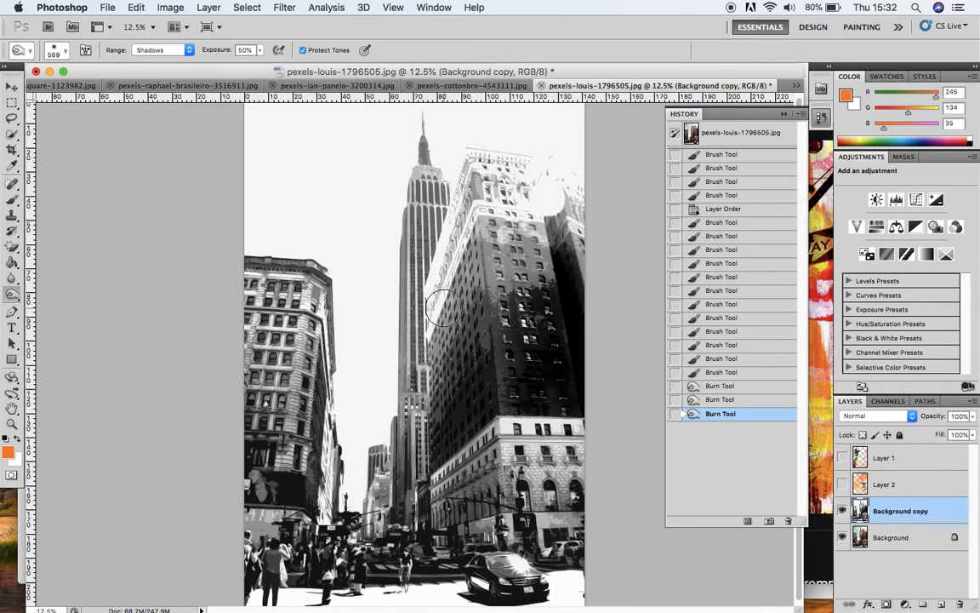
Step: Try burning the highlights around the tall right-hand building's roof at 50% exposure, and undo the stroke
{"action": "left_click", "coordinate": [189, 51]}
{"action": "left_click", "coordinate": [158, 61]}
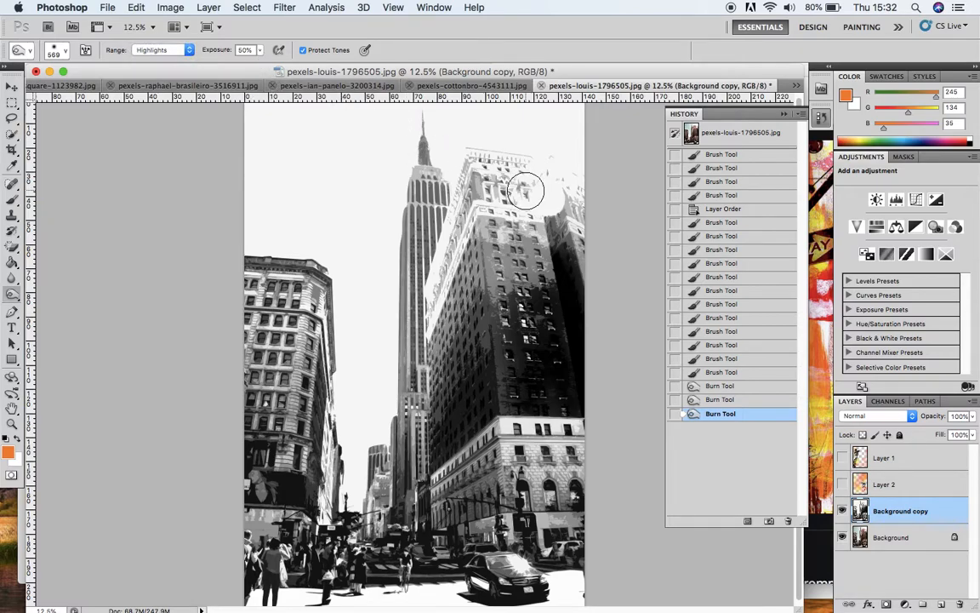
{"action": "mouse_move", "coordinate": [559, 125]}
{"action": "left_mouse_down"}
{"action": "mouse_move", "coordinate": [546, 211]}
{"action": "mouse_move", "coordinate": [557, 205]}
{"action": "mouse_move", "coordinate": [558, 179]}
{"action": "mouse_move", "coordinate": [582, 161]}
{"action": "mouse_move", "coordinate": [534, 156]}
{"action": "left_mouse_up"}
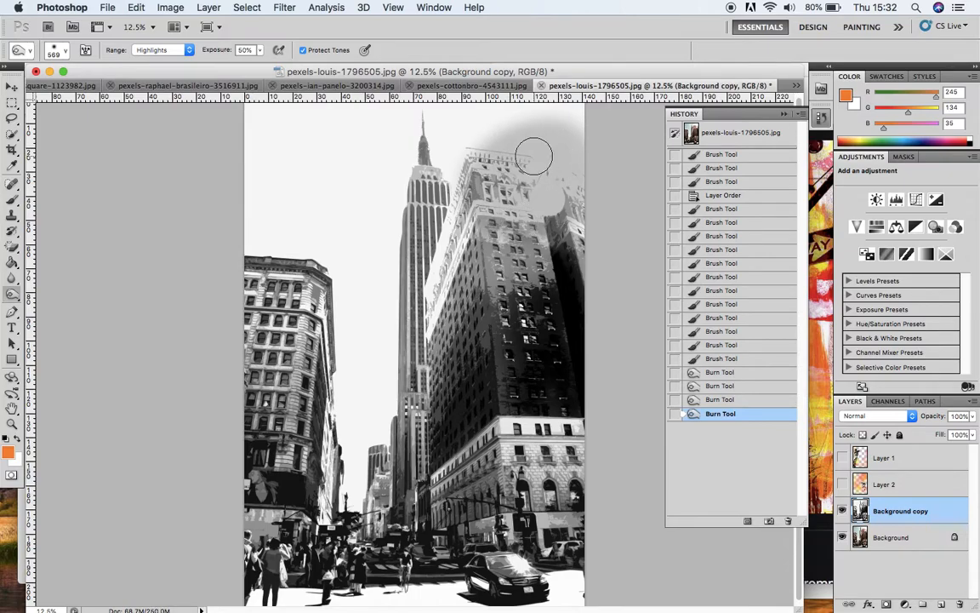
{"action": "left_click", "coordinate": [748, 402]}
Step: Try burning the highlights on the right-hand building's upper part at 21% and 94% exposure, and revert both strokes
{"action": "left_click", "coordinate": [259, 50]}
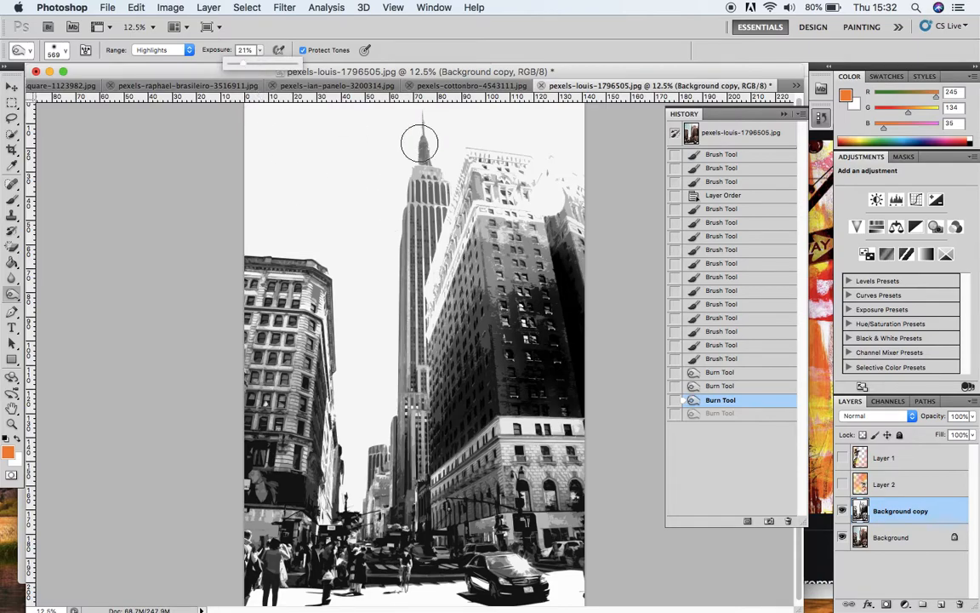
{"action": "mouse_move", "coordinate": [442, 188]}
{"action": "left_mouse_down"}
{"action": "mouse_move", "coordinate": [511, 226]}
{"action": "mouse_move", "coordinate": [506, 191]}
{"action": "mouse_move", "coordinate": [519, 200]}
{"action": "left_mouse_up"}
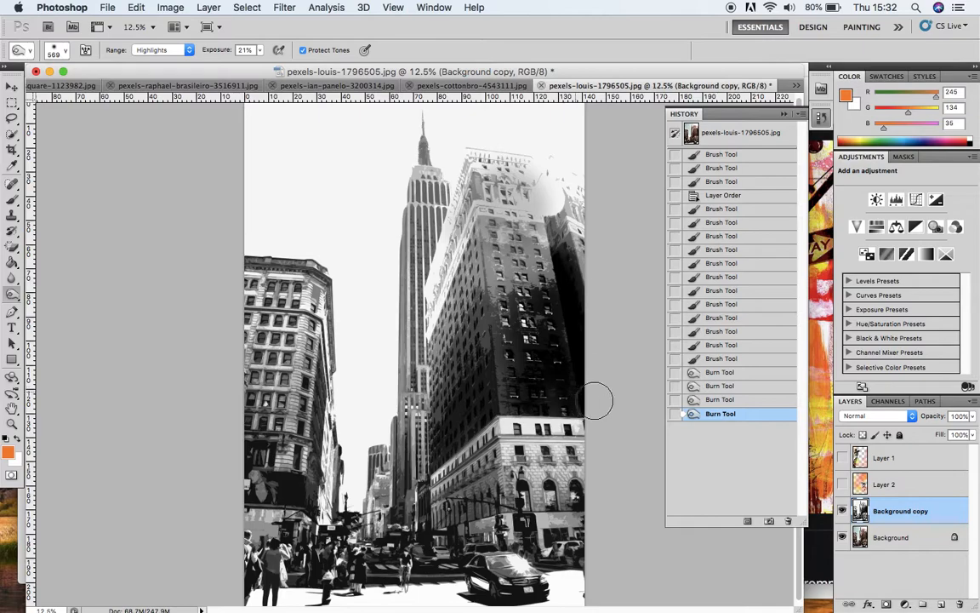
{"action": "left_click", "coordinate": [260, 51]}
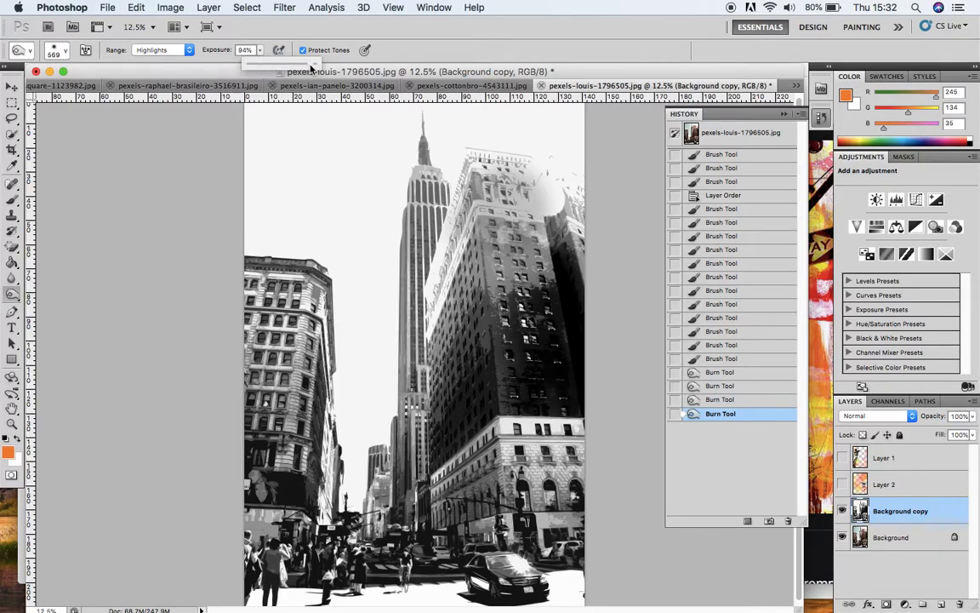
{"action": "mouse_move", "coordinate": [484, 158]}
{"action": "left_mouse_down"}
{"action": "mouse_move", "coordinate": [494, 171]}
{"action": "mouse_move", "coordinate": [457, 162]}
{"action": "left_mouse_up"}
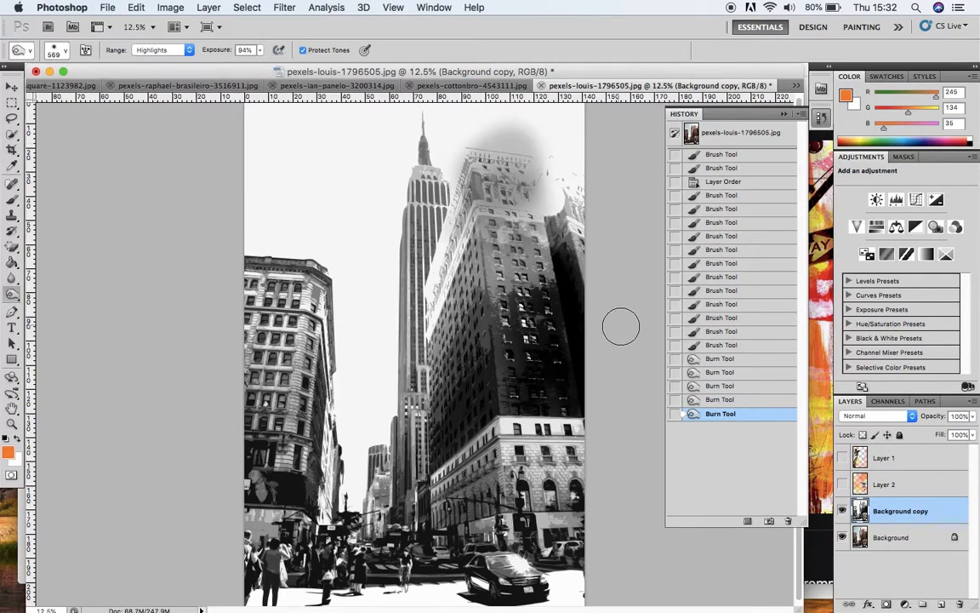
{"action": "left_click", "coordinate": [720, 387]}
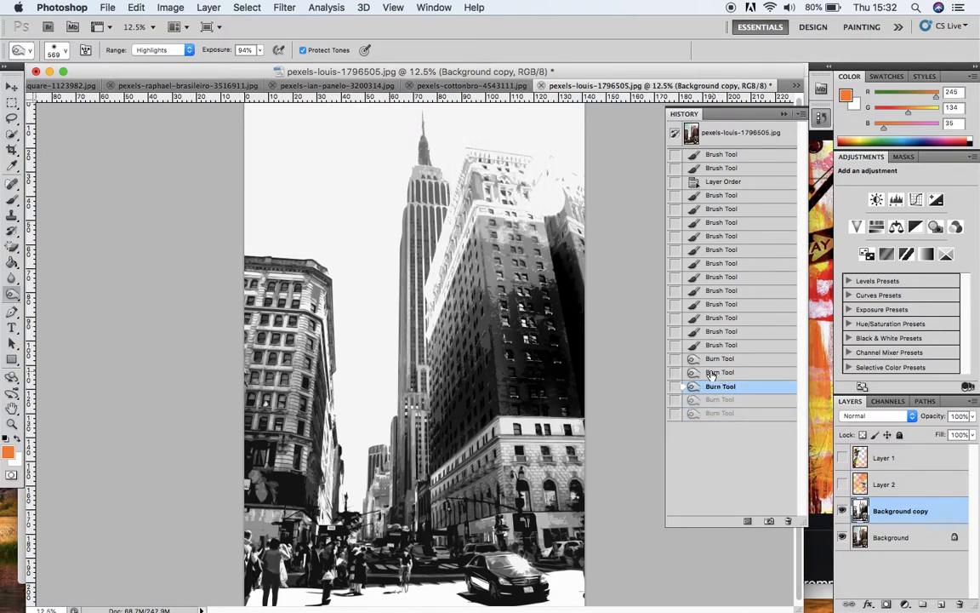
Step: Set the Burn tool to Midtones at 48% exposure and burn the Empire State Building and the right-hand building on Background copy
{"action": "left_click", "coordinate": [179, 54]}
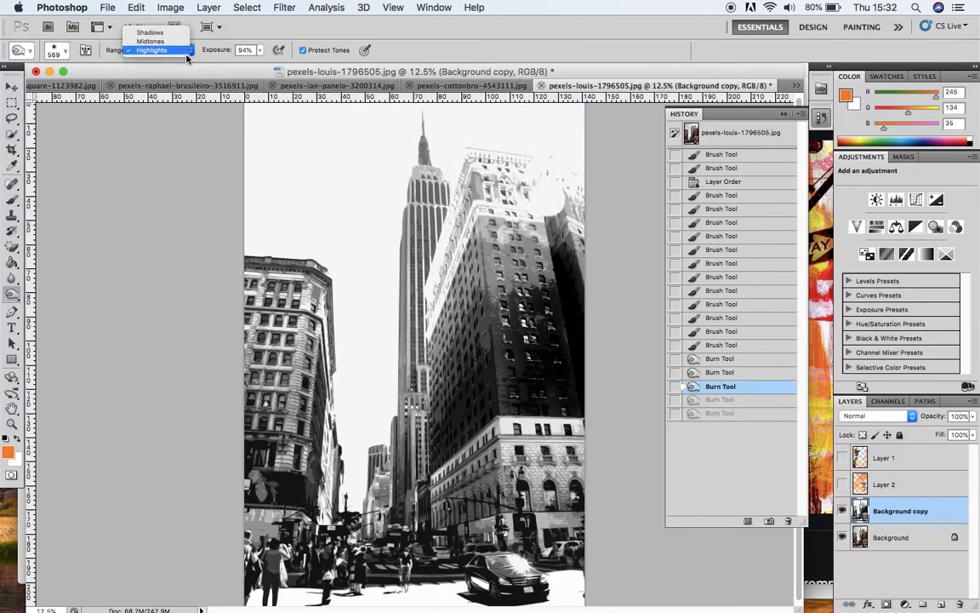
{"action": "left_click", "coordinate": [157, 40]}
{"action": "left_click", "coordinate": [259, 51]}
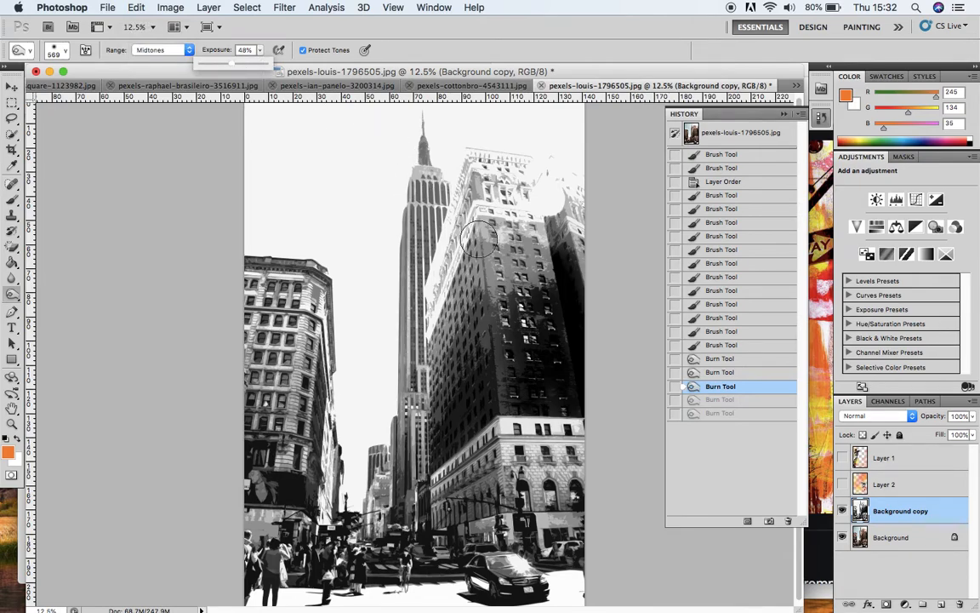
{"action": "mouse_move", "coordinate": [463, 189]}
{"action": "left_mouse_down"}
{"action": "mouse_move", "coordinate": [485, 166]}
{"action": "mouse_move", "coordinate": [508, 183]}
{"action": "mouse_move", "coordinate": [508, 203]}
{"action": "mouse_move", "coordinate": [474, 231]}
{"action": "mouse_move", "coordinate": [442, 194]}
{"action": "mouse_move", "coordinate": [423, 253]}
{"action": "mouse_move", "coordinate": [458, 296]}
{"action": "mouse_move", "coordinate": [391, 213]}
{"action": "mouse_move", "coordinate": [391, 157]}
{"action": "mouse_move", "coordinate": [414, 127]}
{"action": "left_mouse_up"}
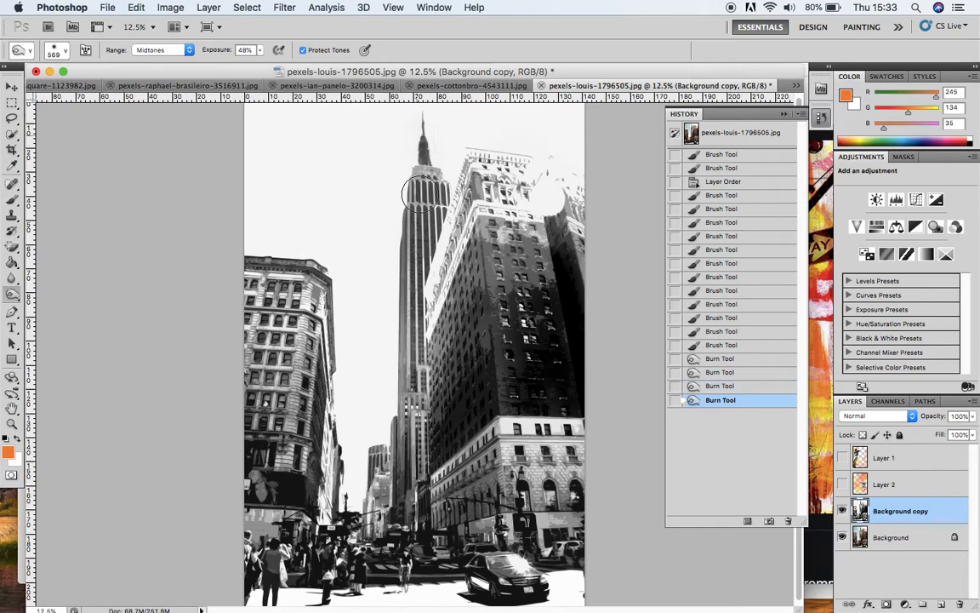
{"action": "mouse_move", "coordinate": [441, 192]}
{"action": "left_mouse_down"}
{"action": "mouse_move", "coordinate": [434, 213]}
{"action": "mouse_move", "coordinate": [426, 136]}
{"action": "mouse_move", "coordinate": [416, 272]}
{"action": "mouse_move", "coordinate": [387, 247]}
{"action": "mouse_move", "coordinate": [423, 183]}
{"action": "mouse_move", "coordinate": [434, 221]}
{"action": "mouse_move", "coordinate": [504, 223]}
{"action": "mouse_move", "coordinate": [462, 183]}
{"action": "mouse_move", "coordinate": [438, 234]}
{"action": "mouse_move", "coordinate": [584, 196]}
{"action": "mouse_move", "coordinate": [404, 240]}
{"action": "mouse_move", "coordinate": [387, 341]}
{"action": "mouse_move", "coordinate": [404, 281]}
{"action": "mouse_move", "coordinate": [367, 381]}
{"action": "mouse_move", "coordinate": [395, 251]}
{"action": "mouse_move", "coordinate": [402, 156]}
{"action": "mouse_move", "coordinate": [481, 236]}
{"action": "mouse_move", "coordinate": [479, 213]}
{"action": "mouse_move", "coordinate": [510, 170]}
{"action": "mouse_move", "coordinate": [514, 242]}
{"action": "left_mouse_up"}
{"action": "mouse_move", "coordinate": [489, 423]}
{"action": "left_mouse_down"}
{"action": "mouse_move", "coordinate": [429, 438]}
{"action": "mouse_move", "coordinate": [460, 398]}
{"action": "mouse_move", "coordinate": [498, 425]}
{"action": "mouse_move", "coordinate": [504, 371]}
{"action": "mouse_move", "coordinate": [417, 404]}
{"action": "mouse_move", "coordinate": [539, 390]}
{"action": "mouse_move", "coordinate": [585, 264]}
{"action": "left_mouse_up"}
Step: Show Layer 2 and Layer 1, and burn the midtones of the left-hand building behind the traffic light
{"action": "left_click", "coordinate": [841, 482]}
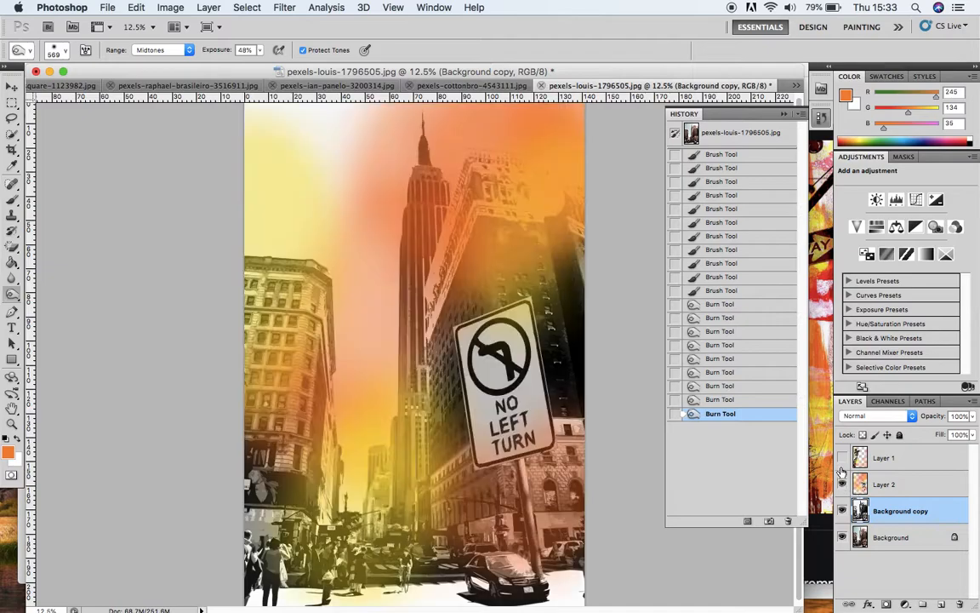
{"action": "left_click", "coordinate": [842, 458]}
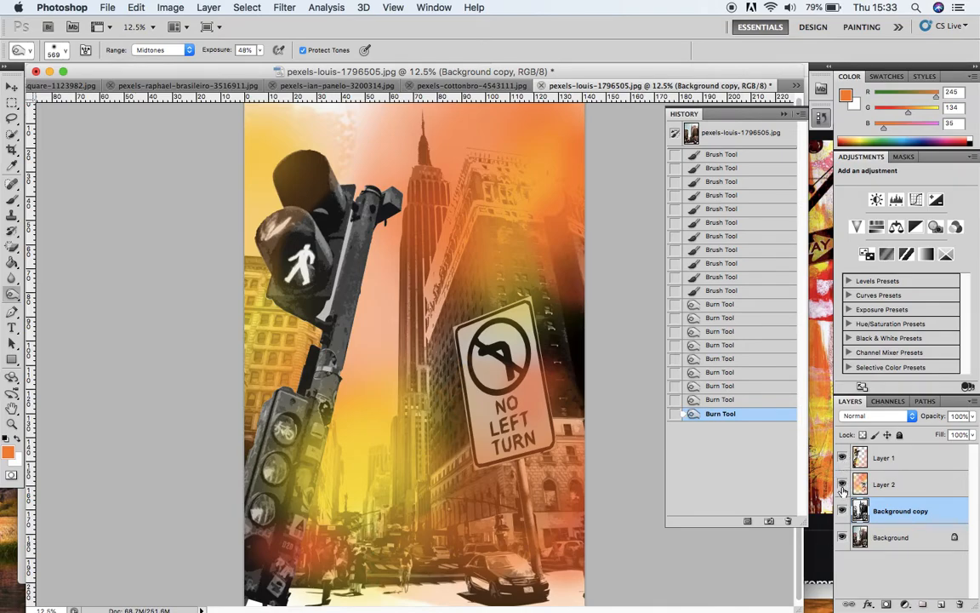
{"action": "mouse_move", "coordinate": [263, 352]}
{"action": "left_mouse_down"}
{"action": "mouse_move", "coordinate": [248, 311]}
{"action": "mouse_move", "coordinate": [238, 366]}
{"action": "mouse_move", "coordinate": [263, 385]}
{"action": "left_mouse_up"}
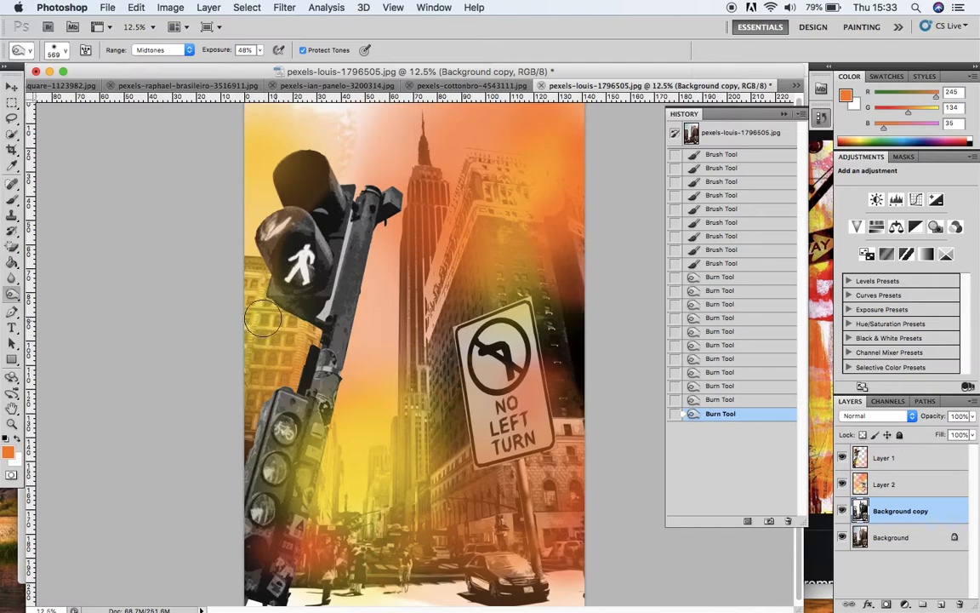
{"action": "mouse_move", "coordinate": [259, 290]}
{"action": "left_mouse_down"}
{"action": "mouse_move", "coordinate": [247, 340]}
{"action": "mouse_move", "coordinate": [239, 310]}
{"action": "left_mouse_up"}
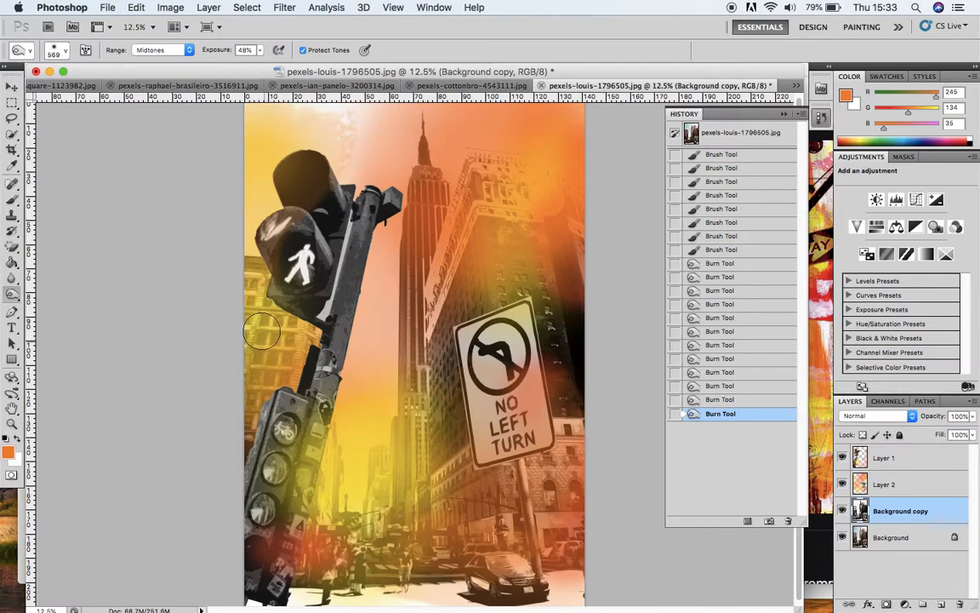
Step: Change the Burn range to Shadows and darken the left-hand building behind the traffic light
{"action": "left_click", "coordinate": [162, 50]}
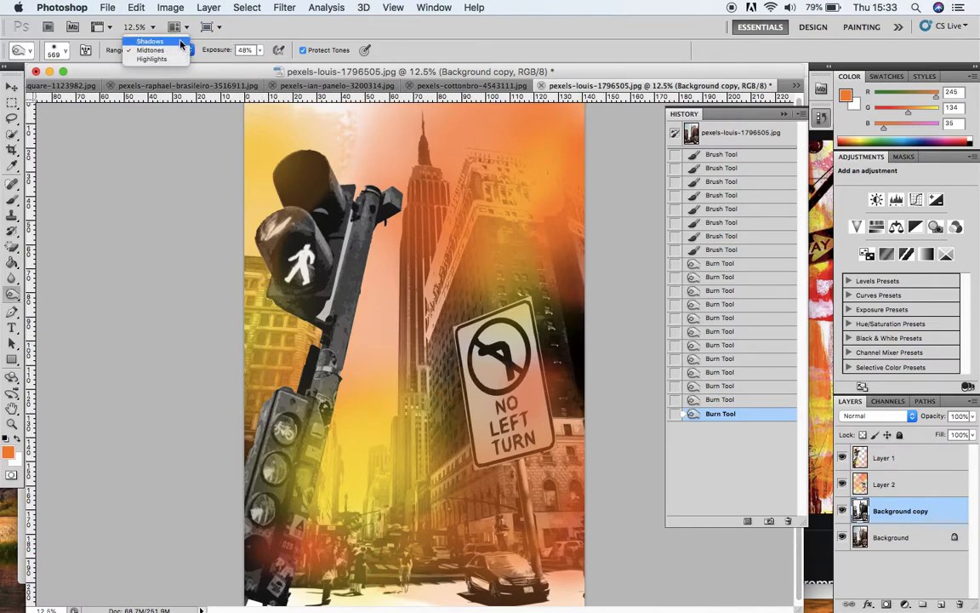
{"action": "left_click", "coordinate": [147, 35]}
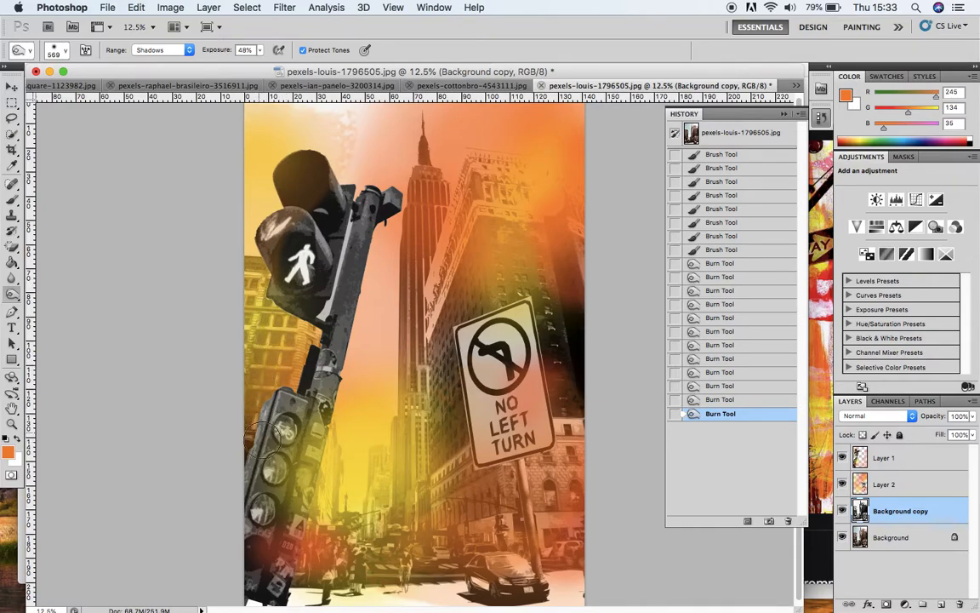
{"action": "left_click_drag", "start_coordinate": [287, 370], "coordinate": [258, 322]}
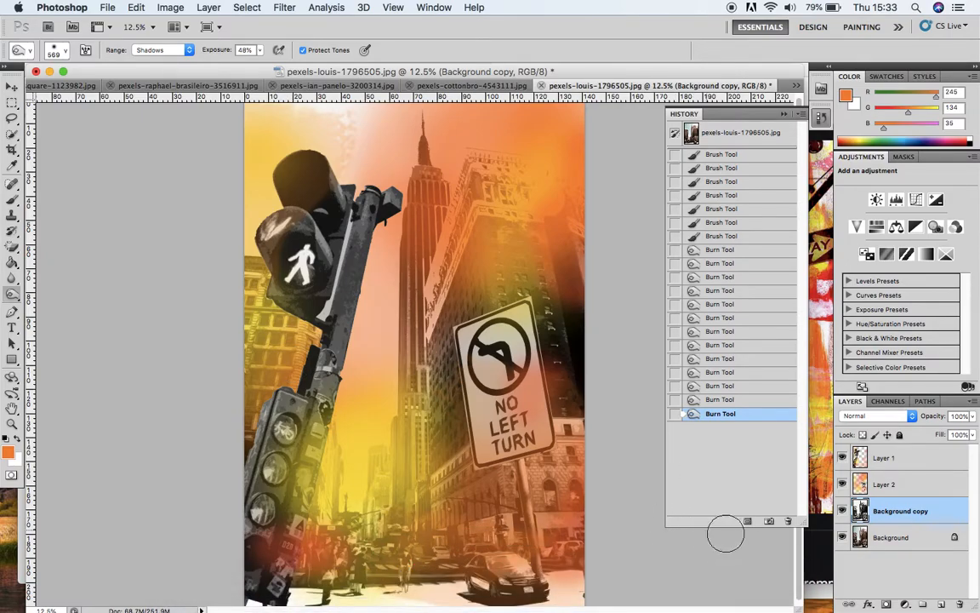
Step: Switch to Safari to compare with the street-sign reference artwork, return to Photoshop and collapse the History panel
{"action": "key", "text": "super+Tab"}
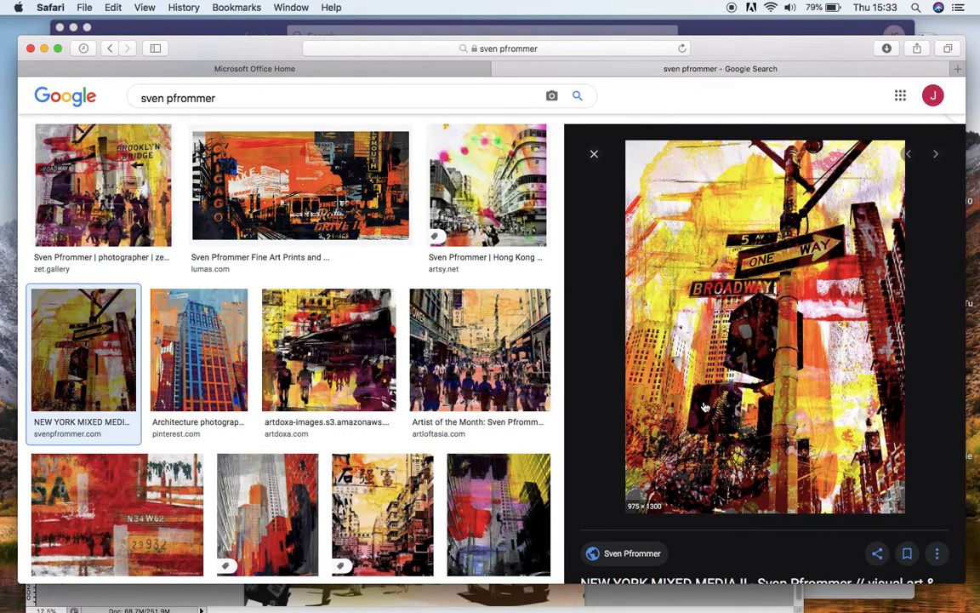
{"action": "mouse_move", "coordinate": [515, 587]}
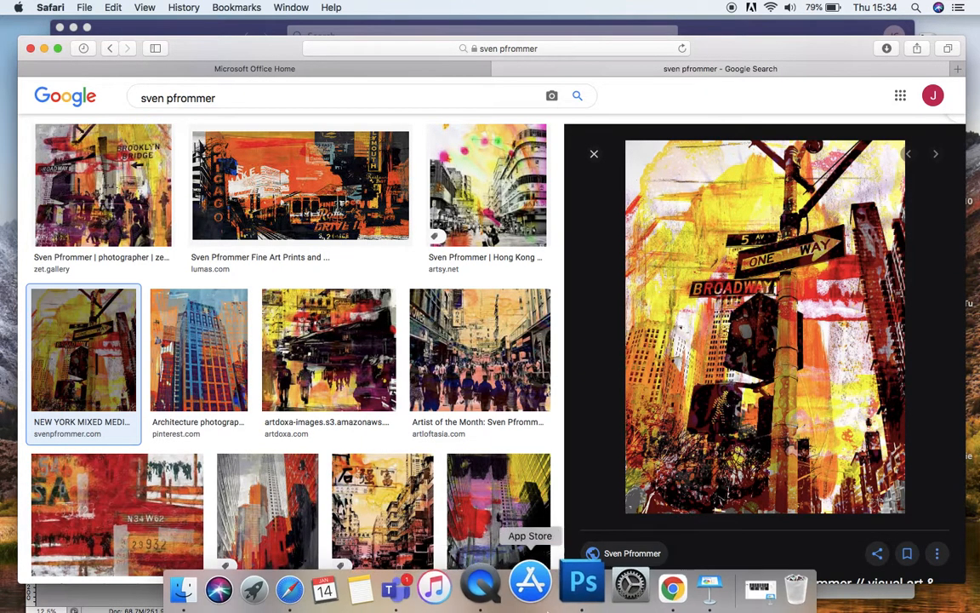
{"action": "left_click", "coordinate": [565, 585]}
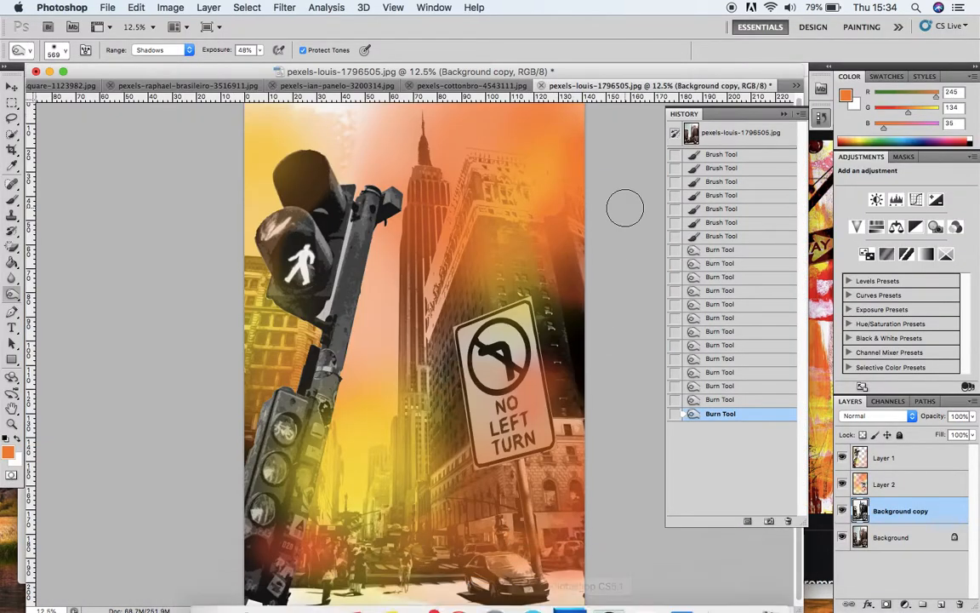
{"action": "left_click", "coordinate": [782, 115]}
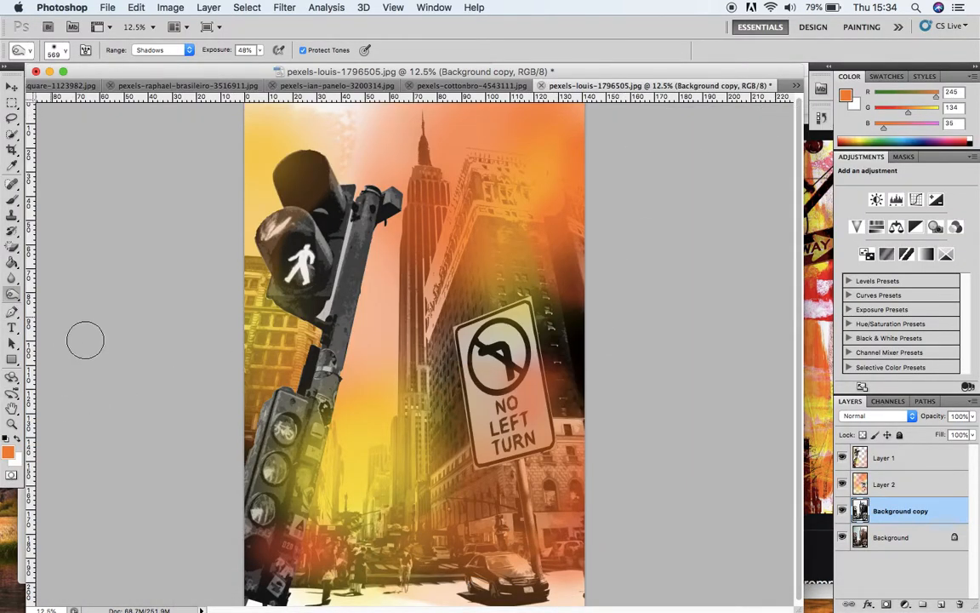